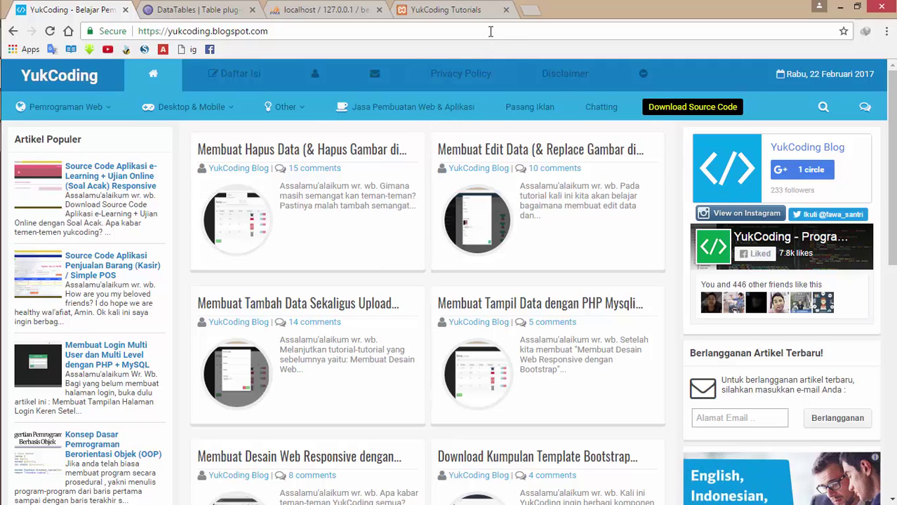
- Look over the DataTables homepage, the belajar project in Sublime Text and its htdocs folder in File Explorer
{"action": "left_click", "coordinate": [191, 9]}
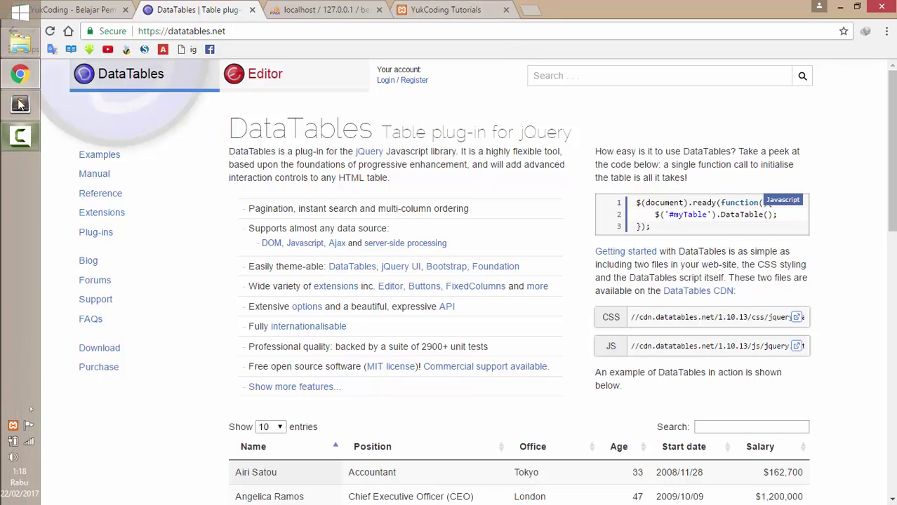
{"action": "left_click", "coordinate": [20, 103]}
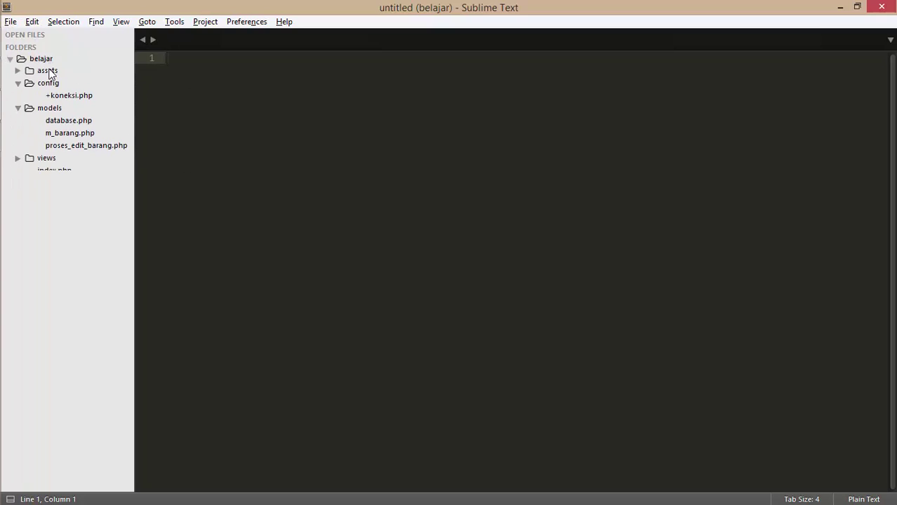
{"action": "left_click", "coordinate": [50, 71]}
{"action": "left_click", "coordinate": [49, 71]}
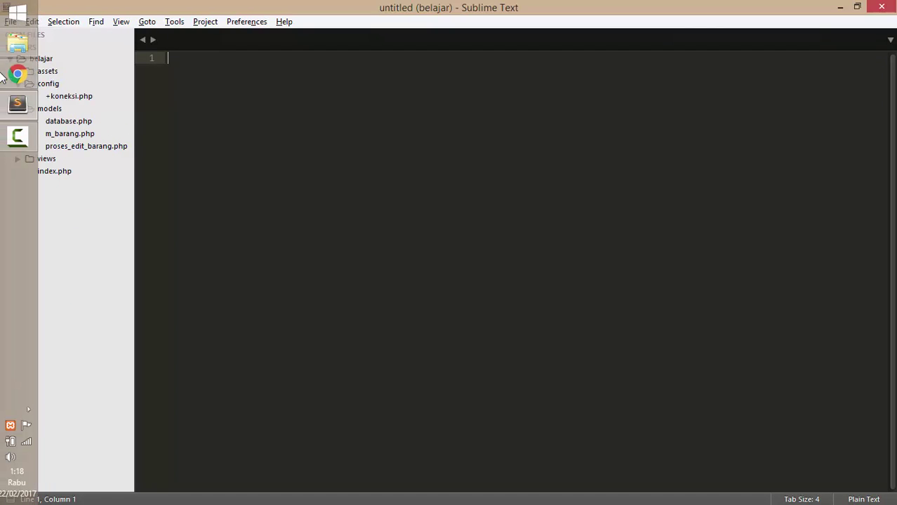
{"action": "left_click", "coordinate": [20, 42]}
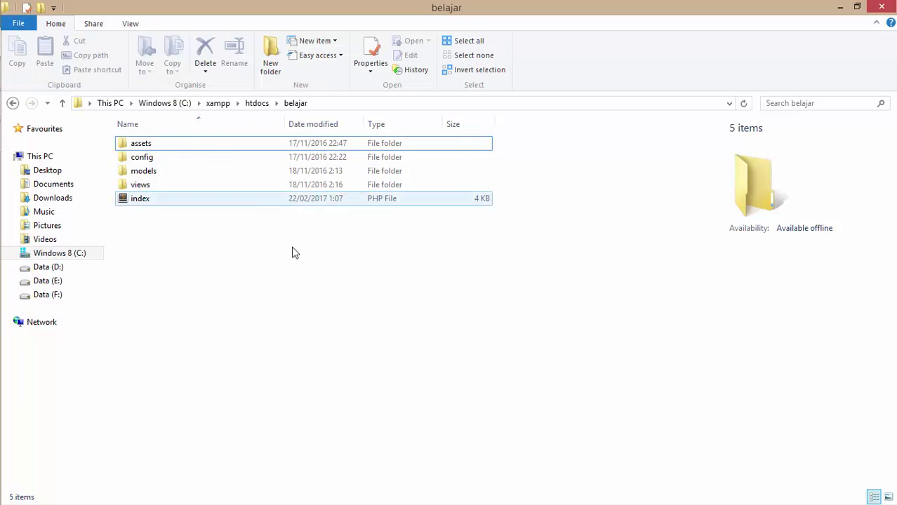
- Switch to Chrome and view the tb_barang table in phpMyAdmin and the Data Barang page of the local belajar site
{"action": "left_click", "coordinate": [14, 74]}
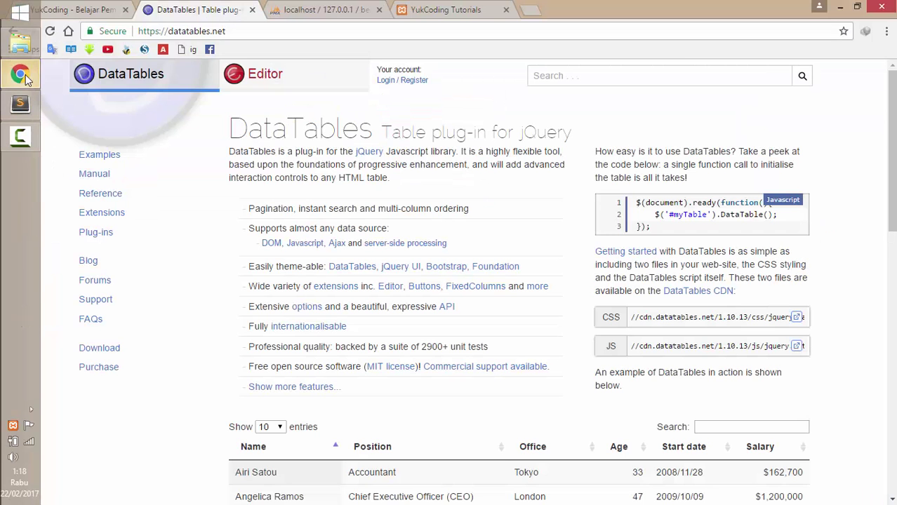
{"action": "key", "text": "ctrl+Tab"}
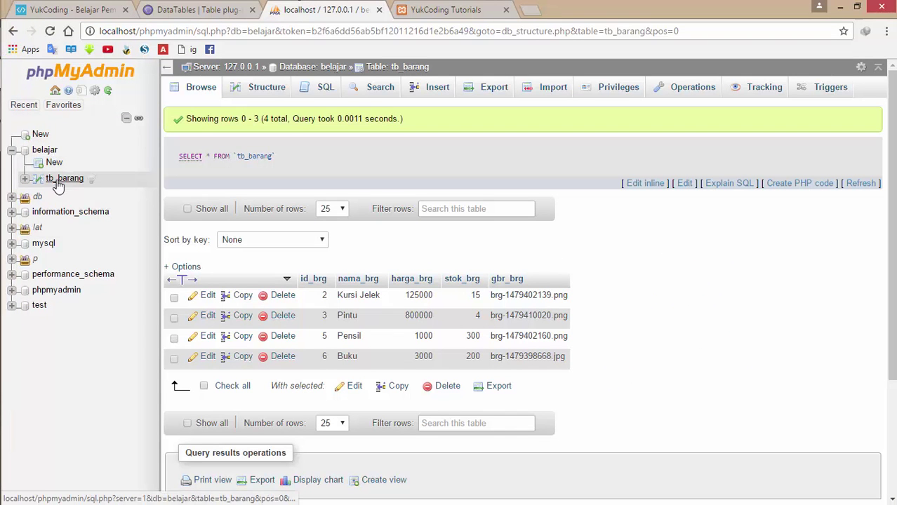
{"action": "left_click", "coordinate": [38, 177]}
{"action": "left_click", "coordinate": [431, 9]}
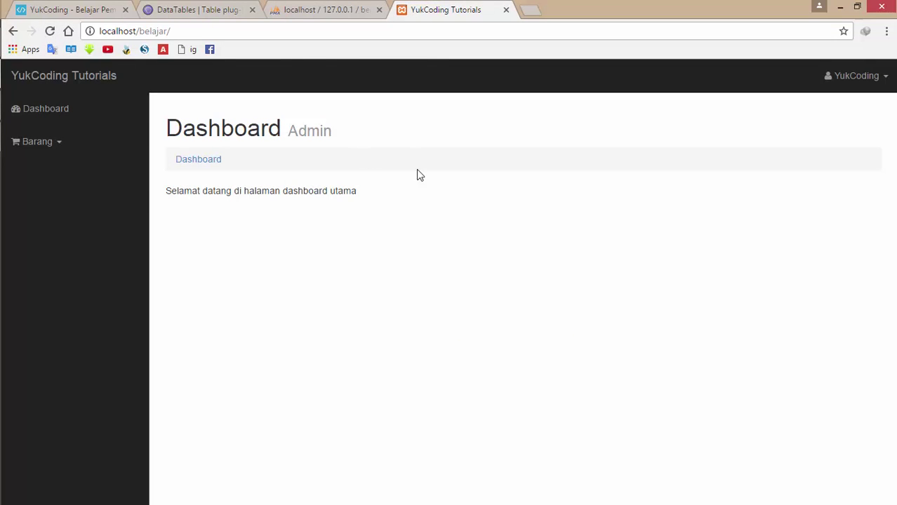
{"action": "left_click", "coordinate": [108, 142]}
{"action": "left_click", "coordinate": [82, 175]}
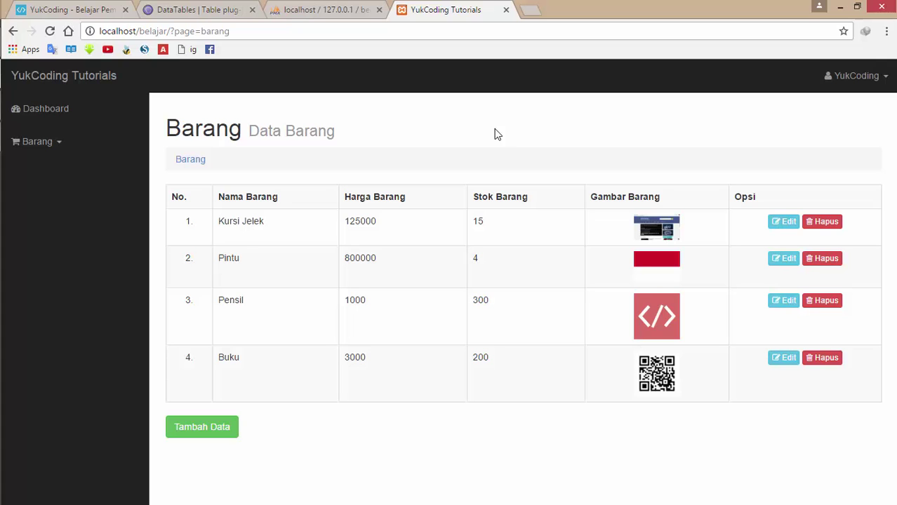
- Switch to Sublime Text and examine the css and js folders inside the belajar project's assets folder
{"action": "mouse_move", "coordinate": [2, 102]}
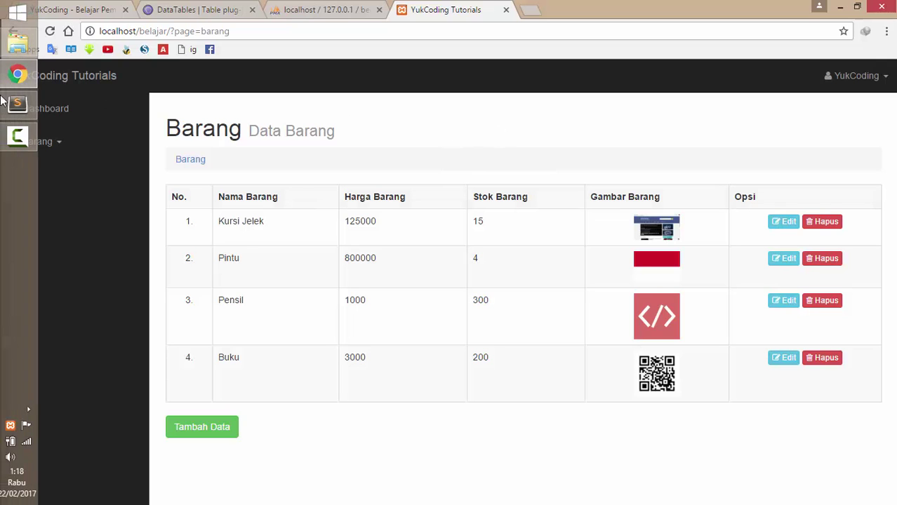
{"action": "left_click", "coordinate": [18, 44]}
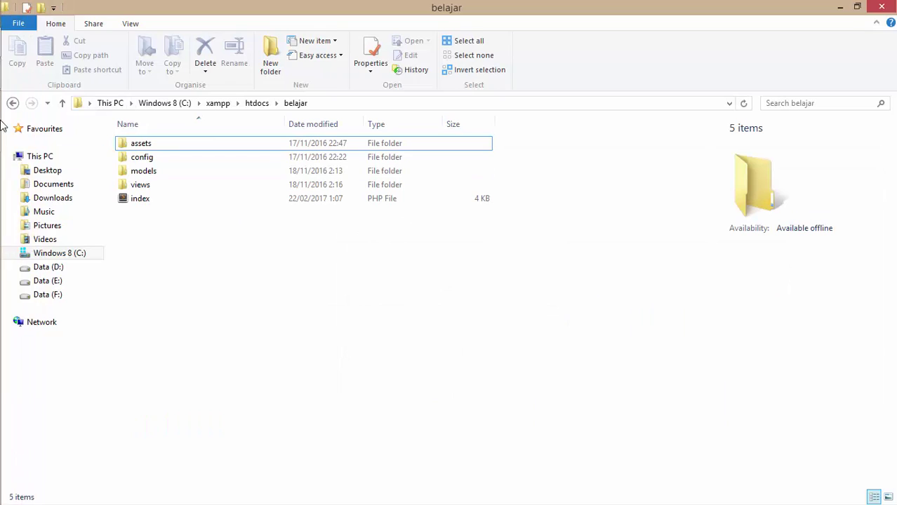
{"action": "left_click", "coordinate": [19, 104]}
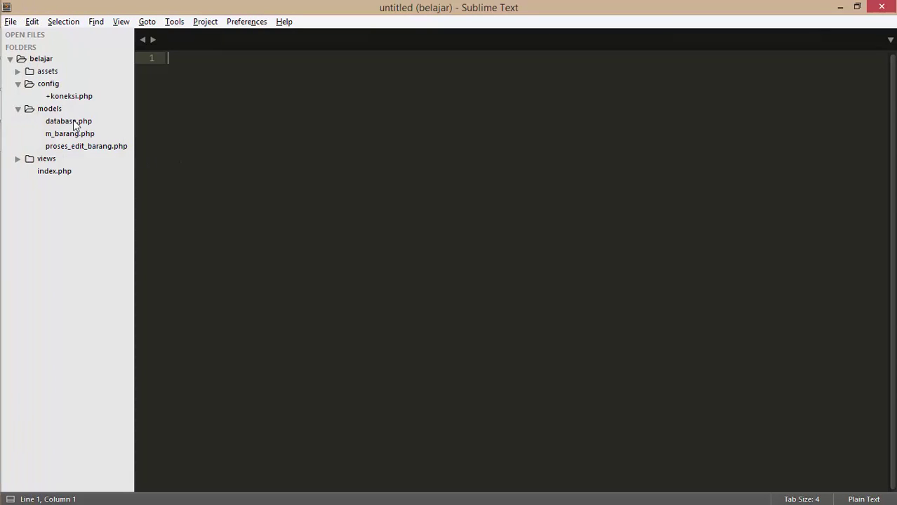
{"action": "left_click", "coordinate": [56, 73]}
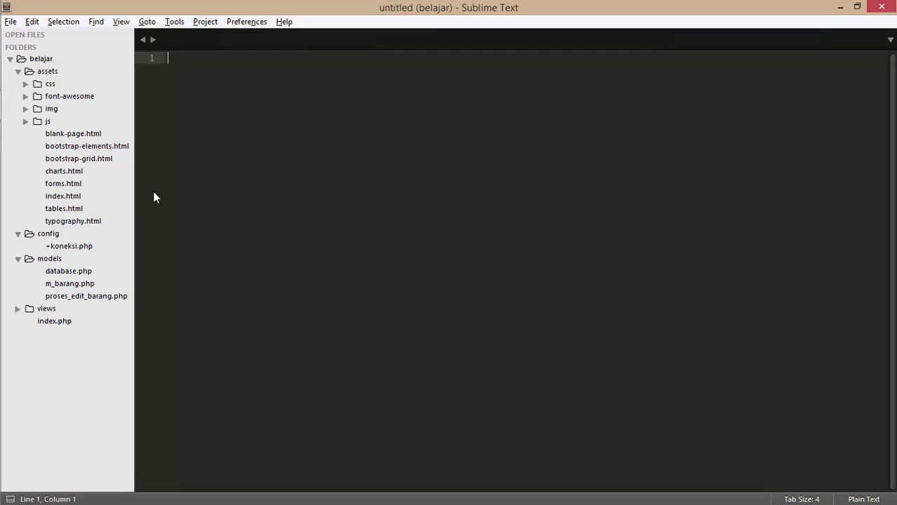
{"action": "left_click", "coordinate": [55, 86]}
{"action": "left_click", "coordinate": [53, 85]}
{"action": "left_click", "coordinate": [49, 121]}
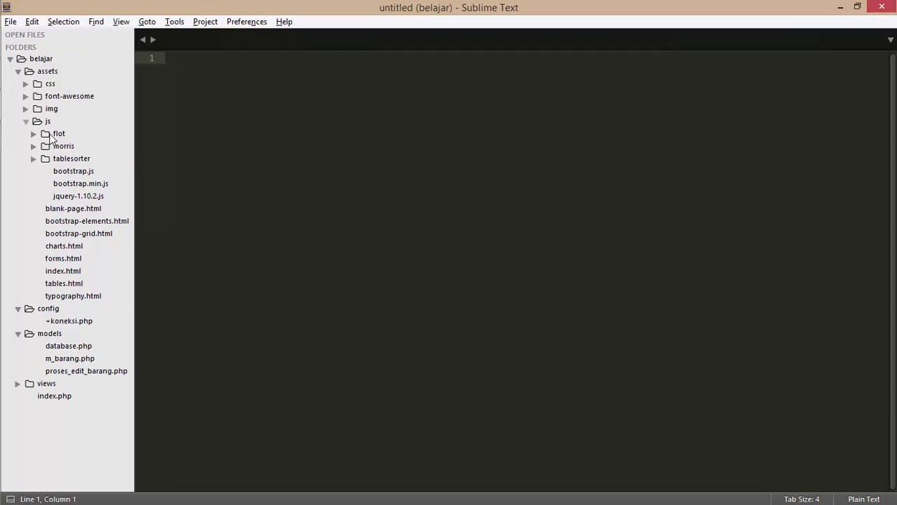
{"action": "left_click", "coordinate": [50, 122]}
{"action": "left_click", "coordinate": [55, 71]}
- Switch to Chrome and open the Zero configuration example from the DataTables site's Examples index
{"action": "mouse_move", "coordinate": [2, 91]}
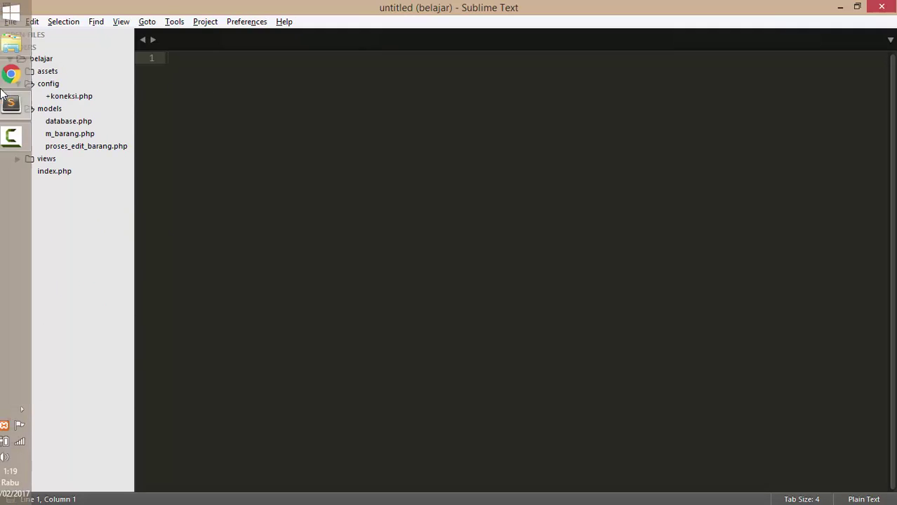
{"action": "left_click", "coordinate": [11, 73]}
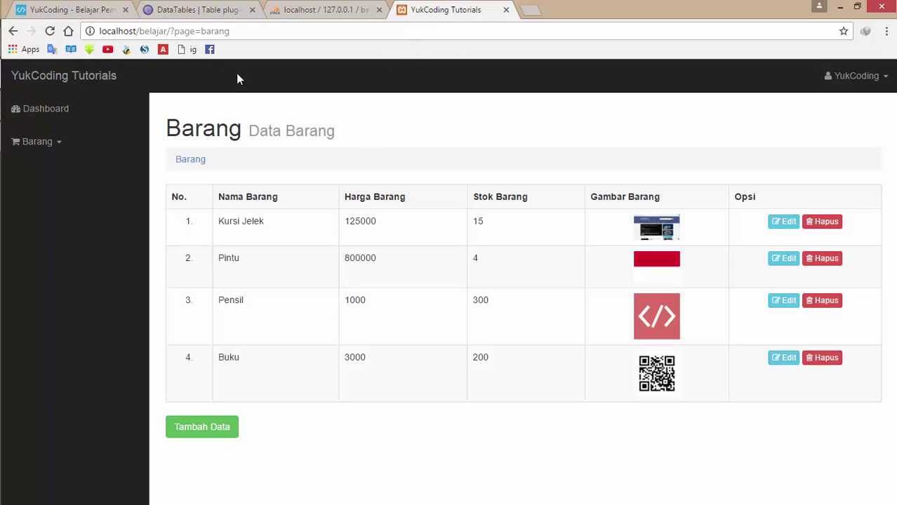
{"action": "left_click", "coordinate": [194, 11]}
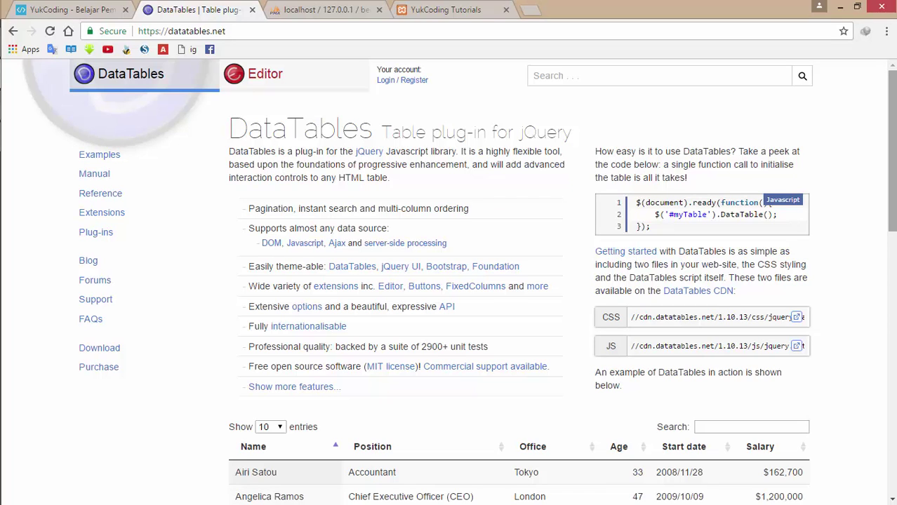
{"action": "left_click", "coordinate": [99, 157]}
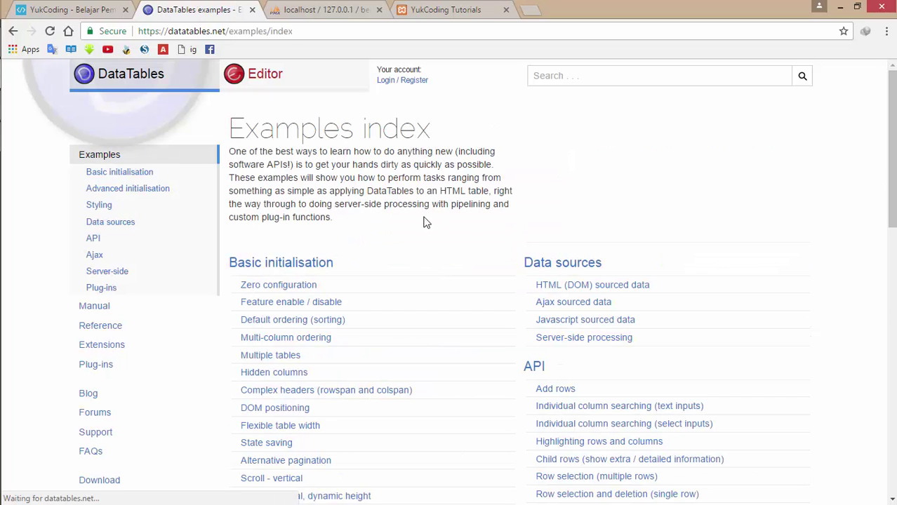
{"action": "scroll", "coordinate": [435, 235], "scroll_direction": "down", "scroll_amount": 2}
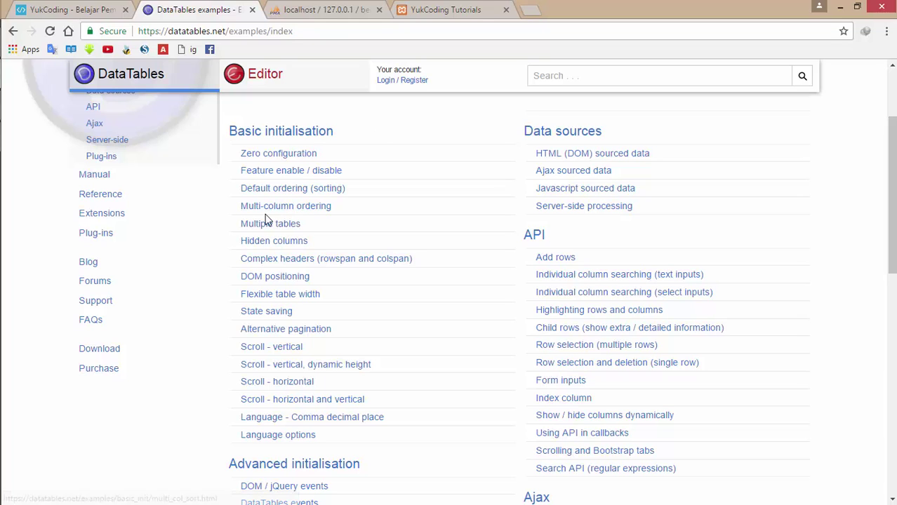
{"action": "left_click", "coordinate": [281, 154]}
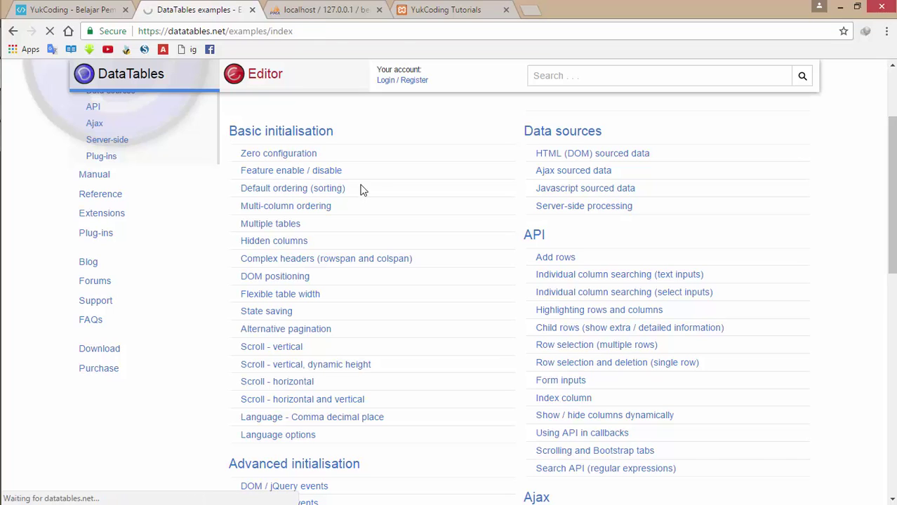
- Try the example table's page length at 25 and 50 entries and return it to 10
{"action": "scroll", "coordinate": [419, 118], "scroll_direction": "down", "scroll_amount": 2}
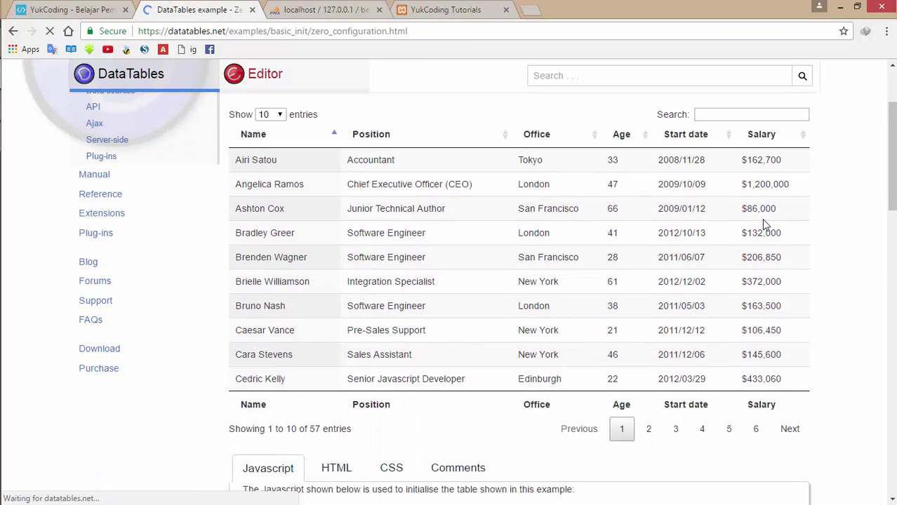
{"action": "left_click", "coordinate": [278, 115]}
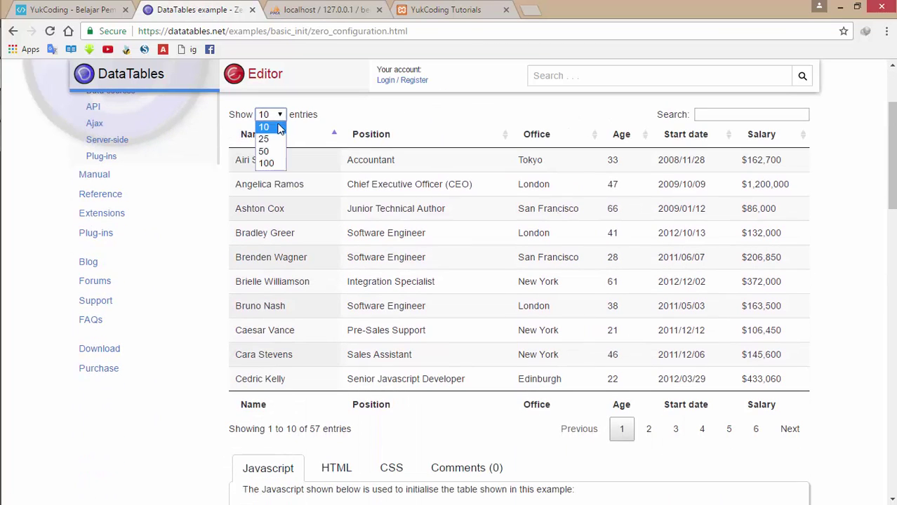
{"action": "left_click", "coordinate": [265, 139]}
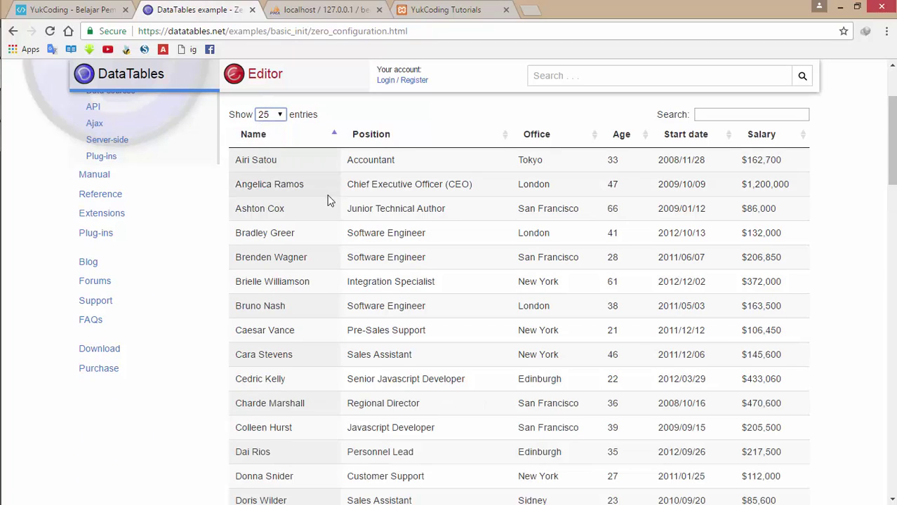
{"action": "scroll", "coordinate": [365, 281], "scroll_direction": "down", "scroll_amount": 2}
{"action": "scroll", "coordinate": [365, 284], "scroll_direction": "up", "scroll_amount": 4}
{"action": "left_click", "coordinate": [273, 245]}
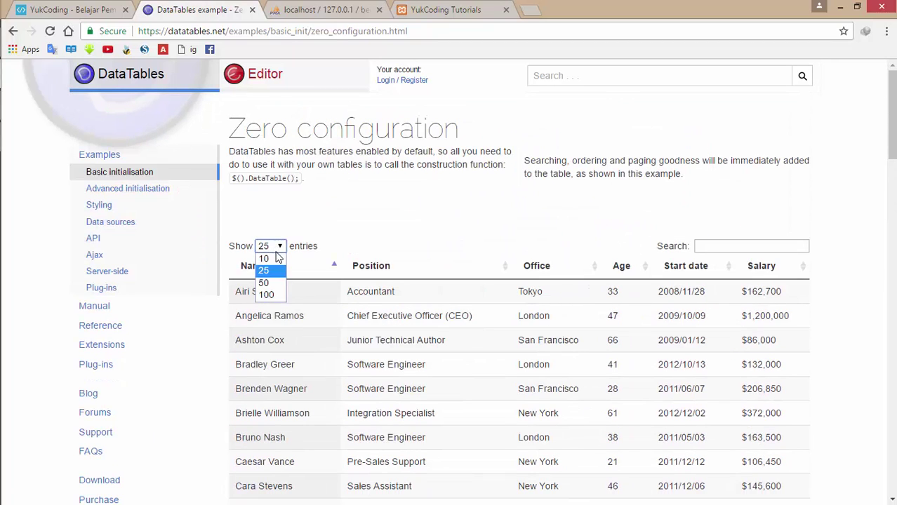
{"action": "left_click", "coordinate": [279, 283]}
{"action": "scroll", "coordinate": [484, 305], "scroll_direction": "down", "scroll_amount": 4}
{"action": "scroll", "coordinate": [291, 244], "scroll_direction": "up", "scroll_amount": 4}
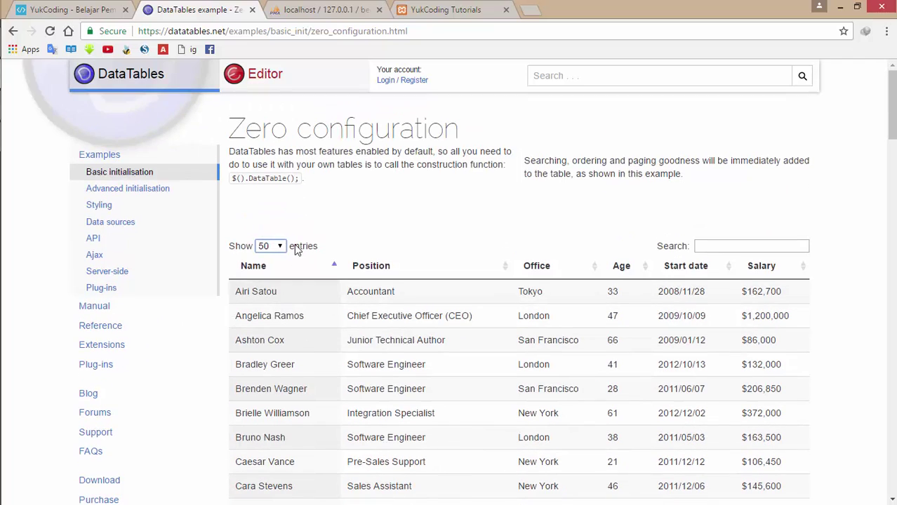
{"action": "left_click", "coordinate": [276, 247]}
{"action": "left_click", "coordinate": [264, 259]}
{"action": "scroll", "coordinate": [702, 243], "scroll_direction": "down", "scroll_amount": 5}
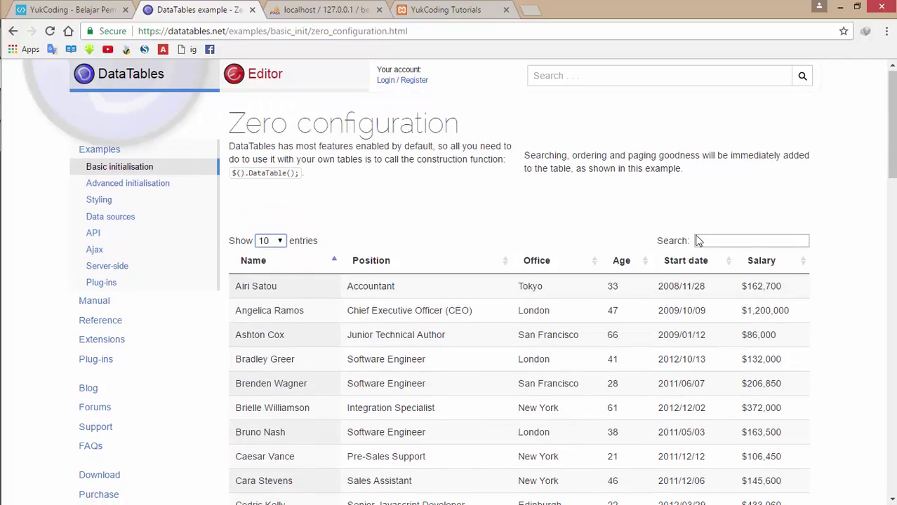
- Search the example table for "asht" and clear the search term
{"action": "scroll", "coordinate": [710, 245], "scroll_direction": "up", "scroll_amount": 4}
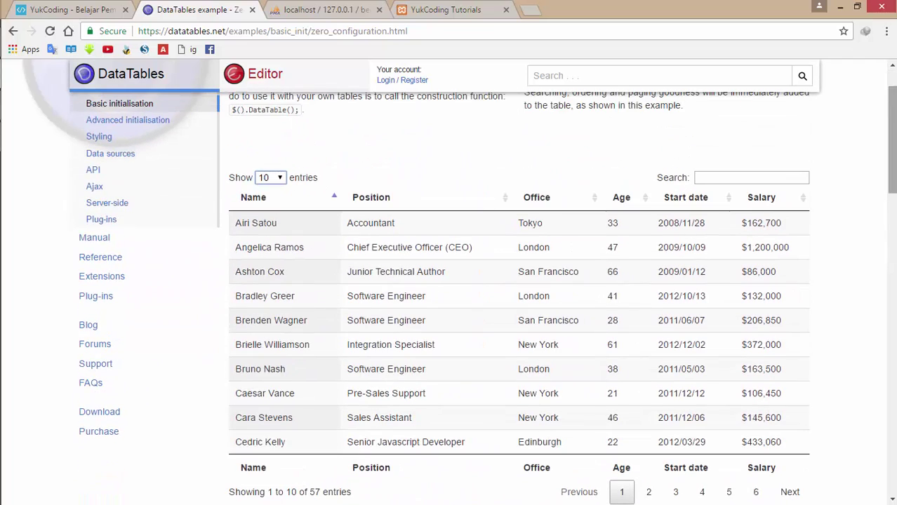
{"action": "left_click", "coordinate": [754, 180]}
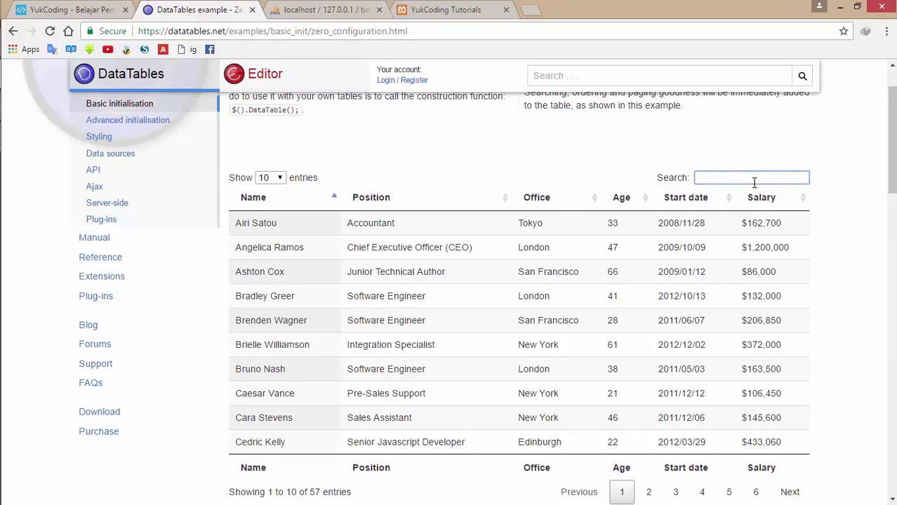
{"action": "type", "text": "as"}
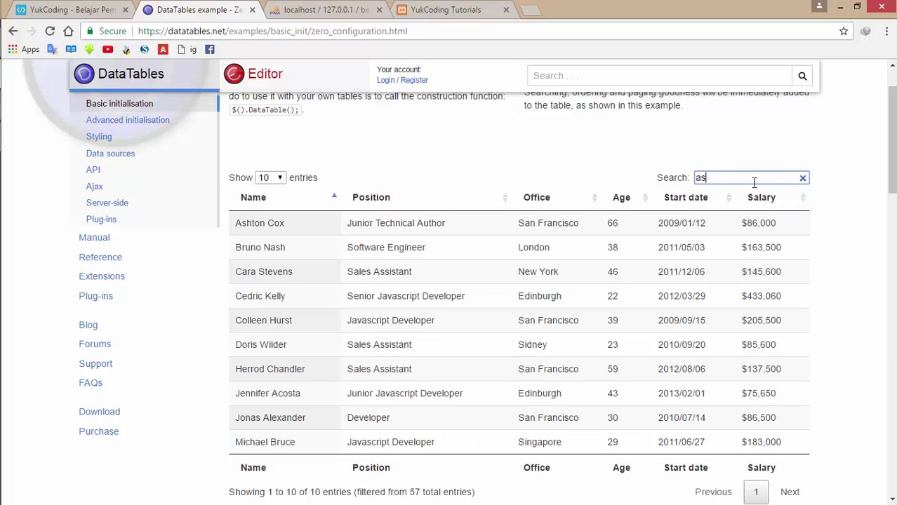
{"action": "type", "text": "ht"}
{"action": "key", "text": "BackSpace"}
{"action": "key", "text": "BackSpace"}
{"action": "key", "text": "BackSpace"}
{"action": "key", "text": "BackSpace"}
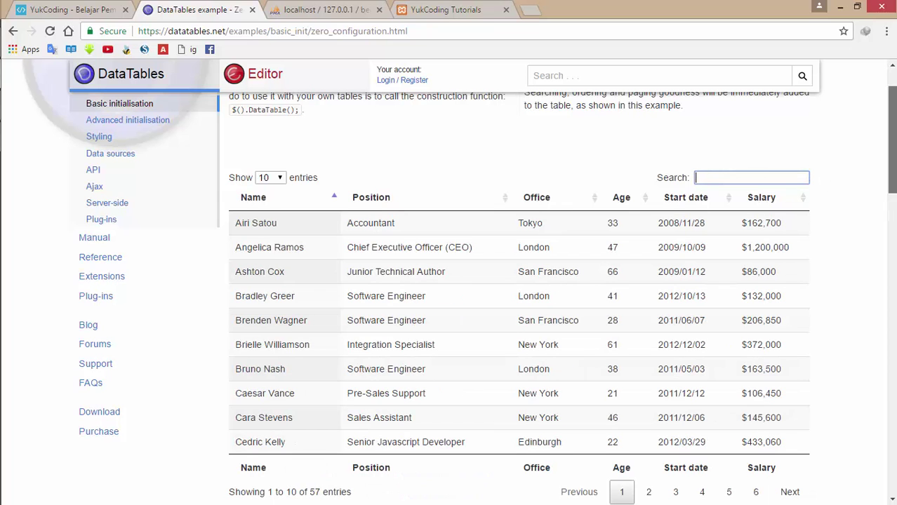
- Page through the example table from page 2 to 6, and go back to page 4 and page 2
{"action": "left_click_drag", "start_coordinate": [893, 165], "coordinate": [895, 203]}
{"action": "left_click", "coordinate": [649, 311]}
{"action": "left_click", "coordinate": [682, 314]}
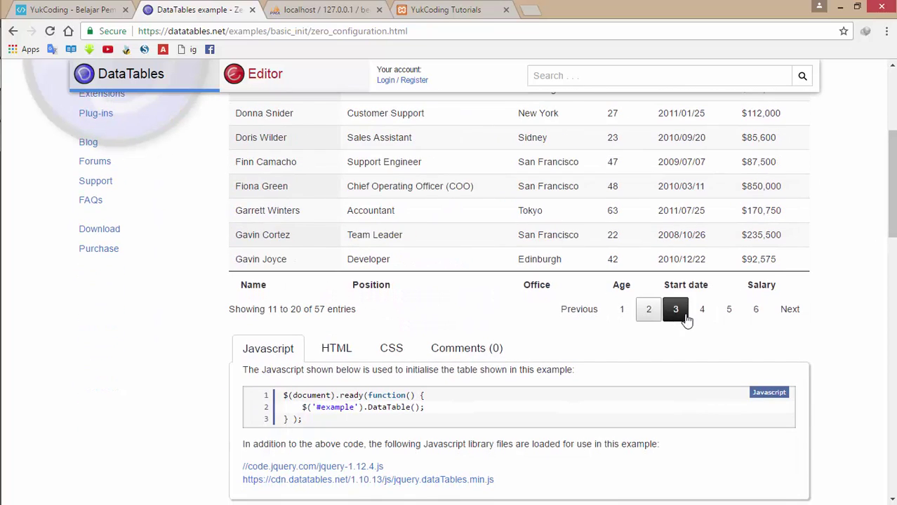
{"action": "left_click", "coordinate": [701, 311]}
{"action": "left_click", "coordinate": [729, 311]}
{"action": "left_click", "coordinate": [756, 311]}
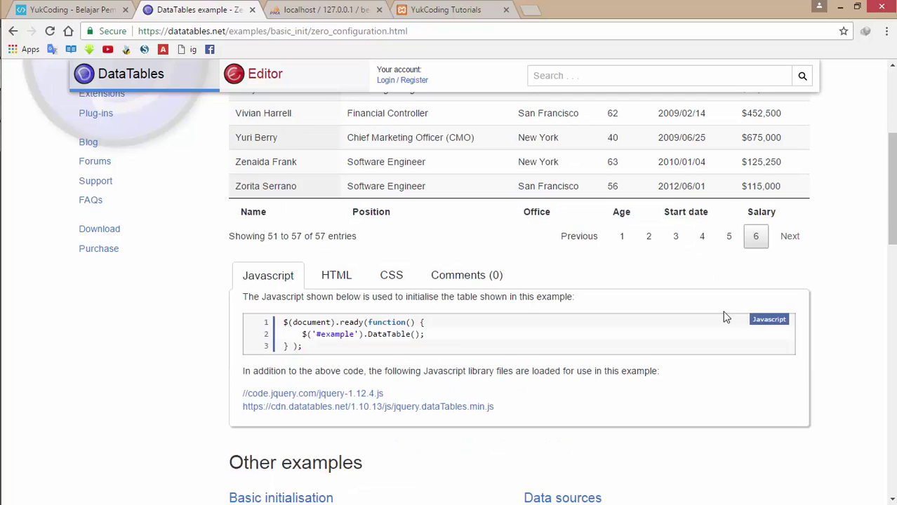
{"action": "left_click", "coordinate": [702, 236]}
{"action": "left_click", "coordinate": [648, 310]}
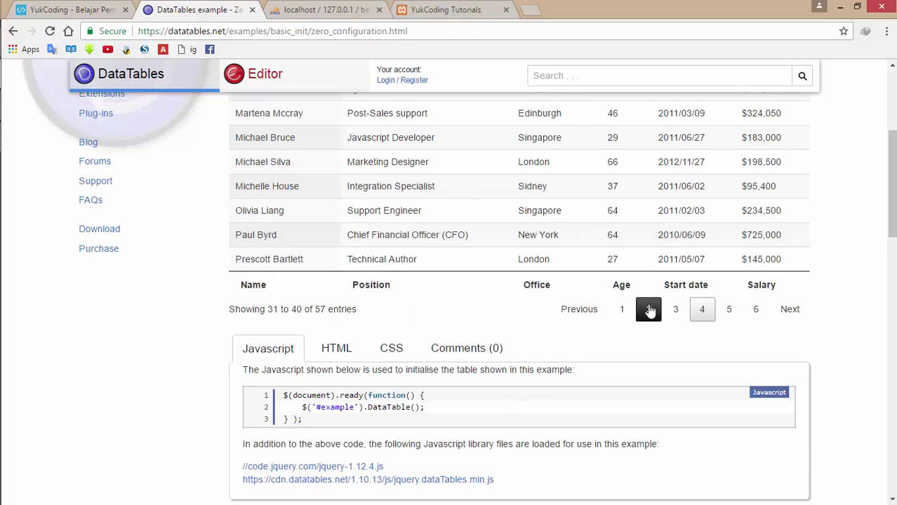
- Sort the example table by the Name column in descending order
{"action": "scroll", "coordinate": [421, 317], "scroll_direction": "up", "scroll_amount": 4}
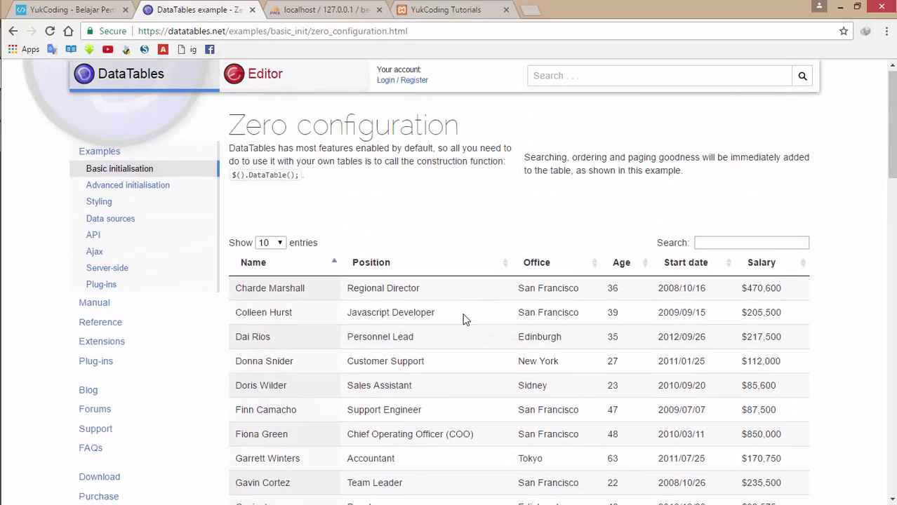
{"action": "scroll", "coordinate": [491, 302], "scroll_direction": "down", "scroll_amount": 2}
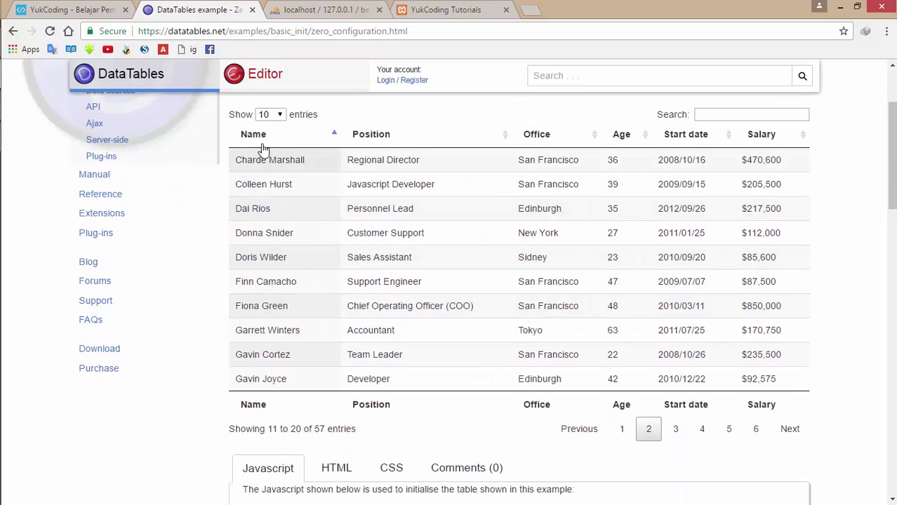
{"action": "left_click", "coordinate": [264, 141]}
{"action": "left_click", "coordinate": [264, 142]}
{"action": "left_click", "coordinate": [263, 142]}
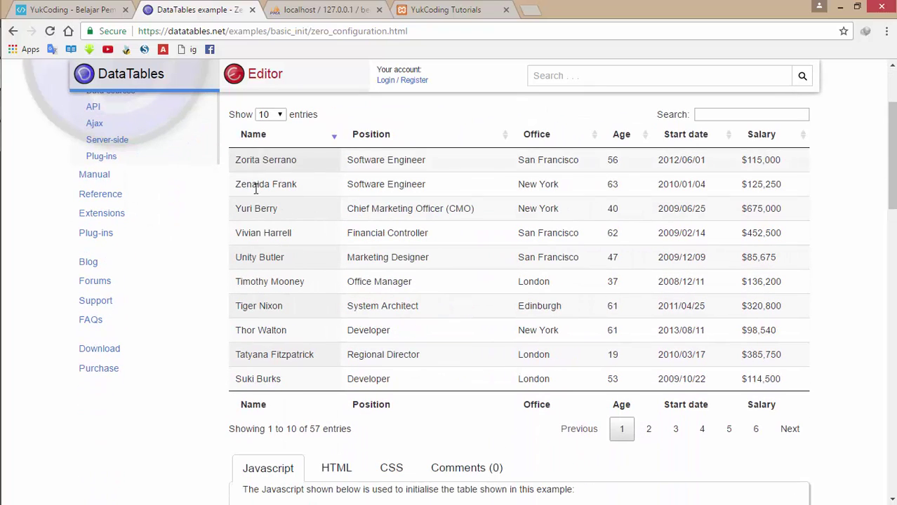
- Sort the example table by the Start date column and by the Office column, both in ascending order
{"action": "left_click", "coordinate": [294, 144]}
{"action": "left_click", "coordinate": [689, 142]}
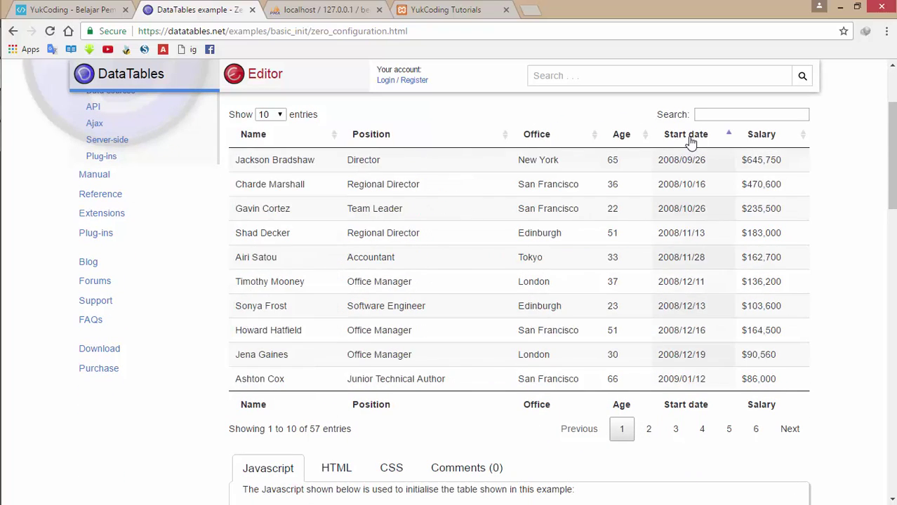
{"action": "left_click", "coordinate": [562, 136]}
- Open the Advanced initialisation examples and look through the list of topics
{"action": "scroll", "coordinate": [595, 176], "scroll_direction": "up", "scroll_amount": 1}
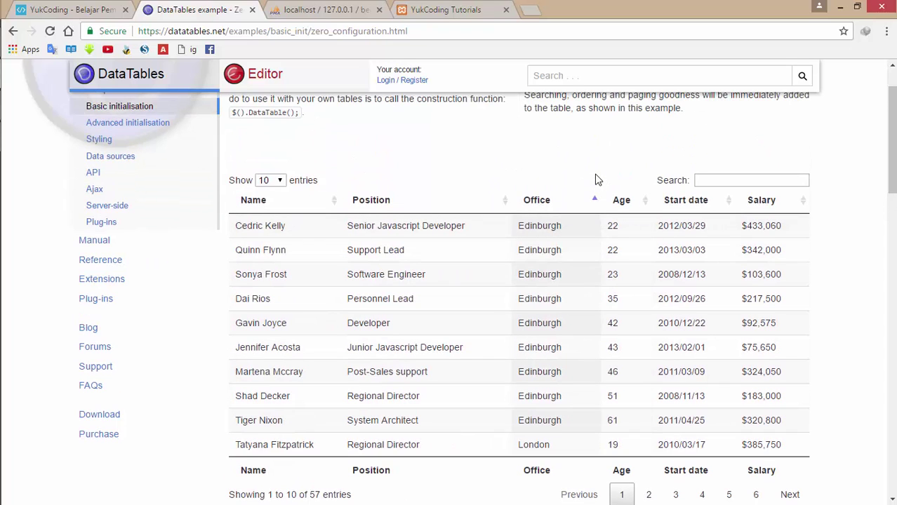
{"action": "scroll", "coordinate": [282, 222], "scroll_direction": "up", "scroll_amount": 1}
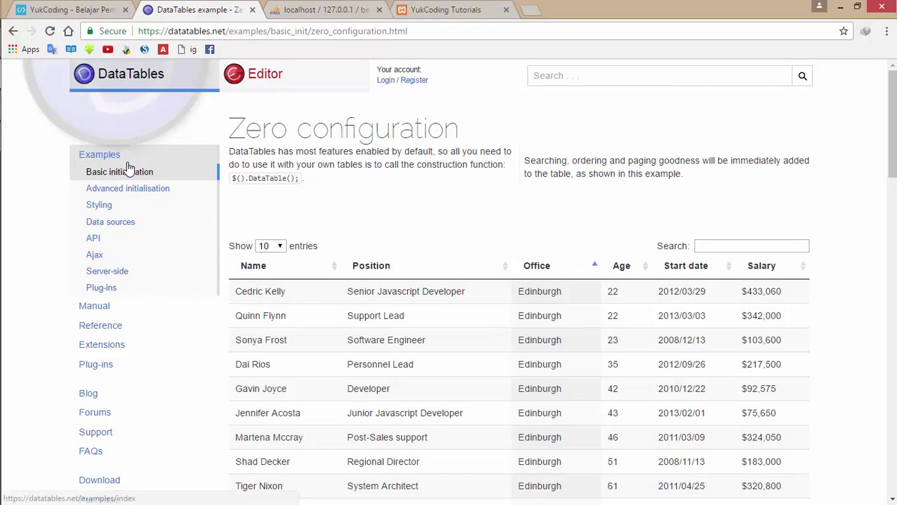
{"action": "left_click", "coordinate": [131, 193]}
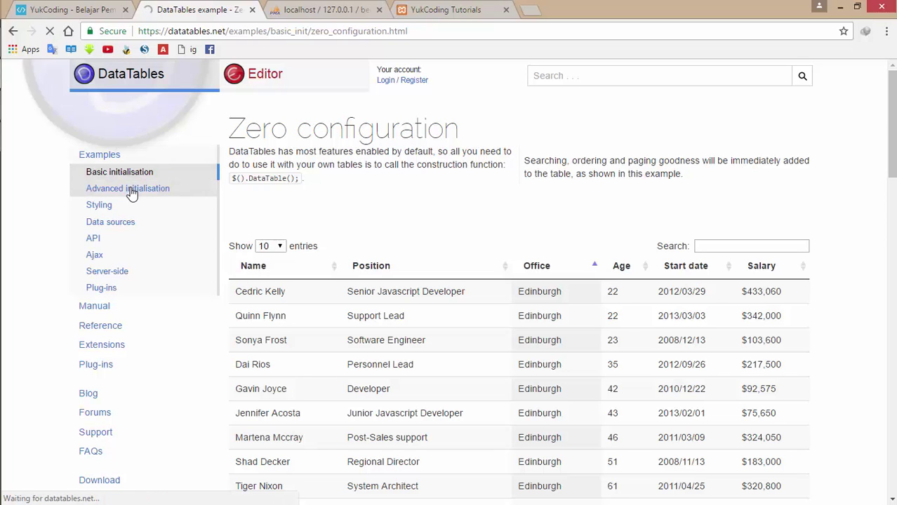
{"action": "scroll", "coordinate": [388, 237], "scroll_direction": "down", "scroll_amount": 2}
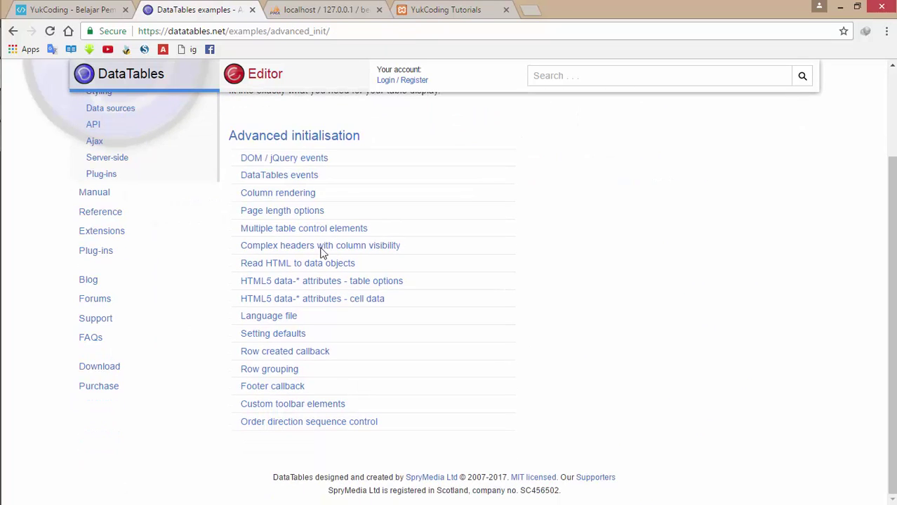
{"action": "scroll", "coordinate": [202, 230], "scroll_direction": "up", "scroll_amount": 2}
- Open the Styling examples and look through the list of base styles and framework integrations
{"action": "left_click", "coordinate": [154, 203]}
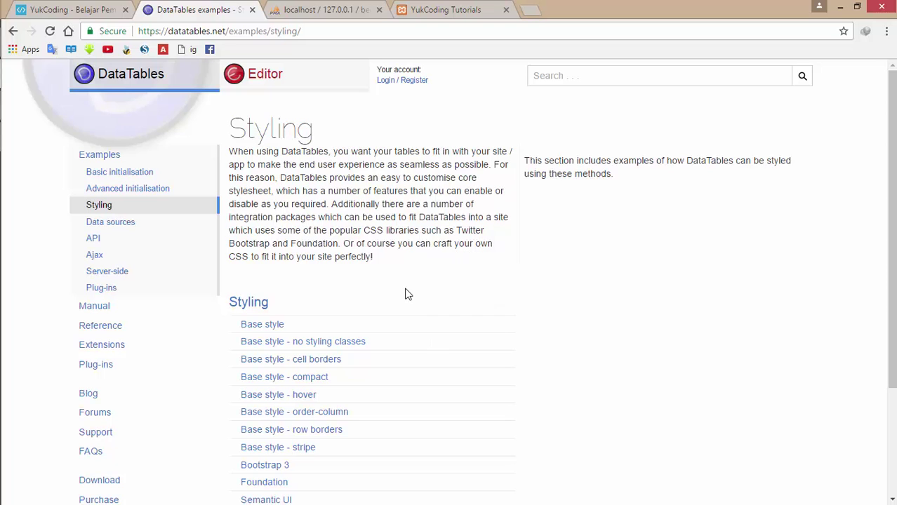
{"action": "scroll", "coordinate": [398, 342], "scroll_direction": "down", "scroll_amount": 2}
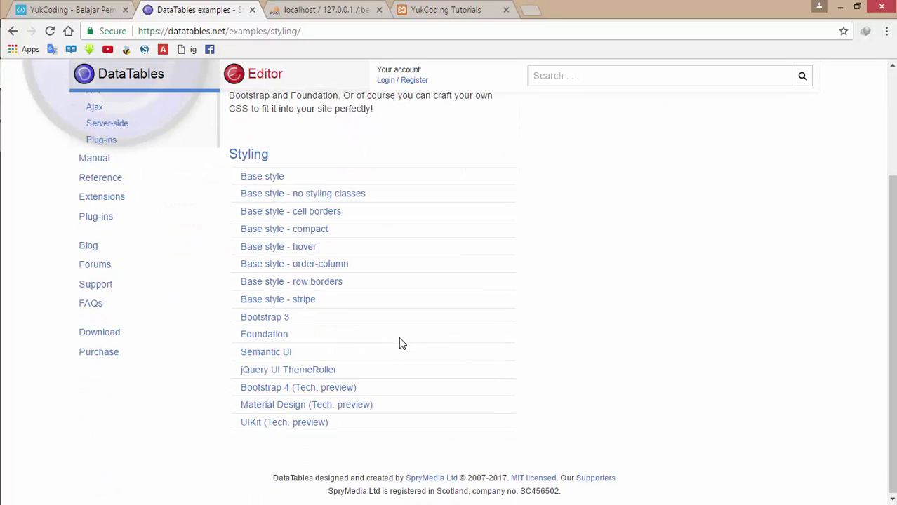
{"action": "scroll", "coordinate": [205, 288], "scroll_direction": "up", "scroll_amount": 2}
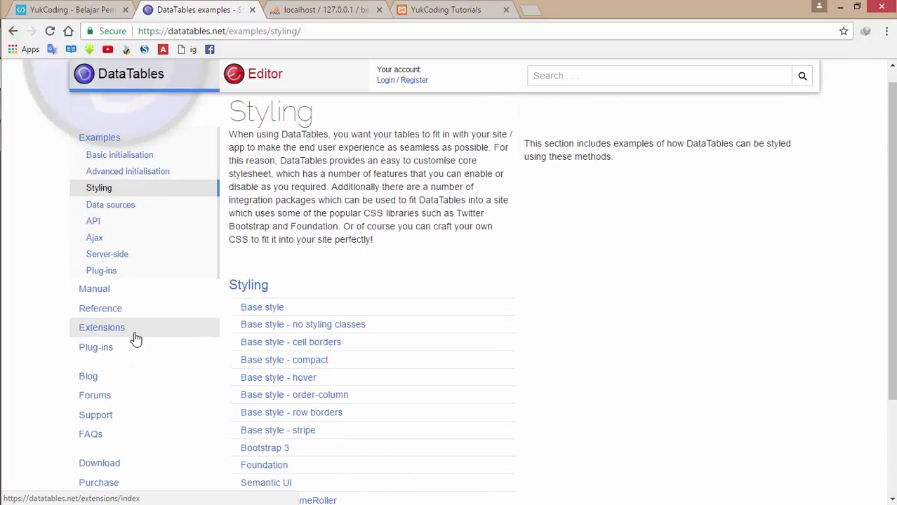
{"action": "scroll", "coordinate": [136, 372], "scroll_direction": "down", "scroll_amount": 1}
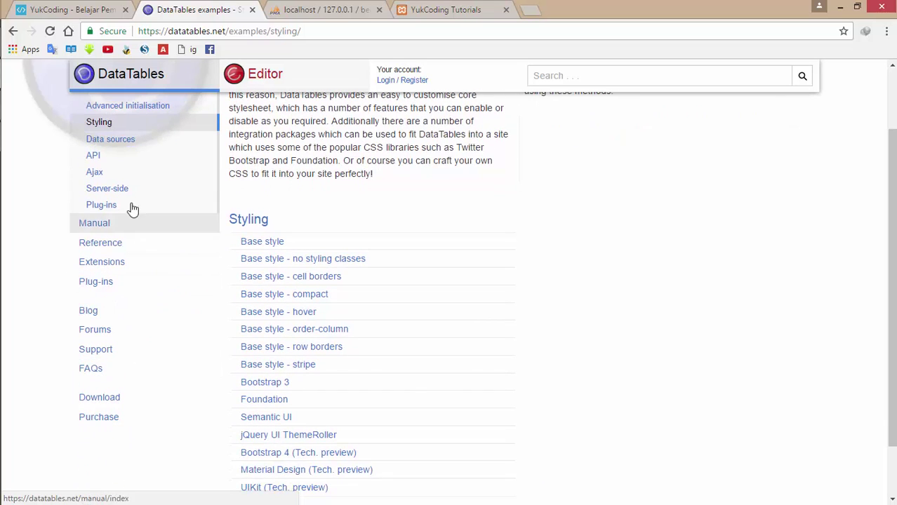
{"action": "scroll", "coordinate": [137, 226], "scroll_direction": "up", "scroll_amount": 1}
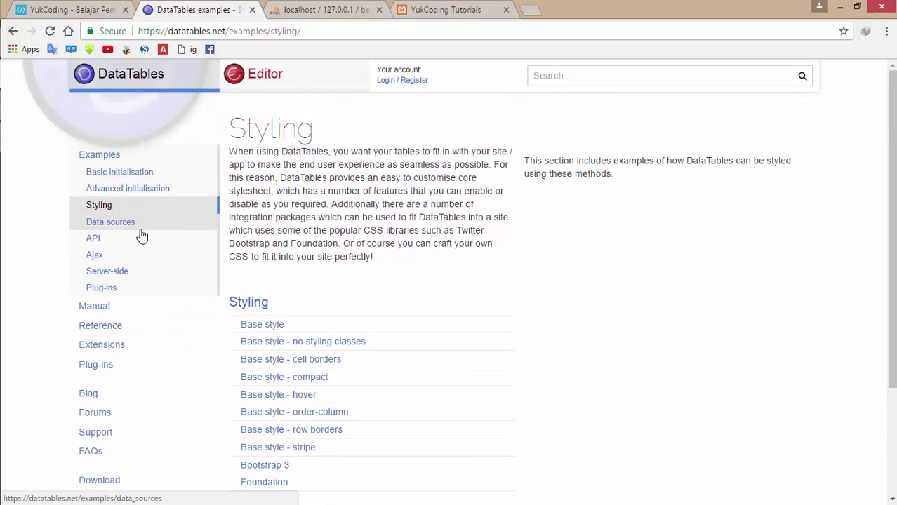
- View the Manual page, then return to the examples index and reopen the Advanced initialisation list
{"action": "left_click", "coordinate": [124, 315]}
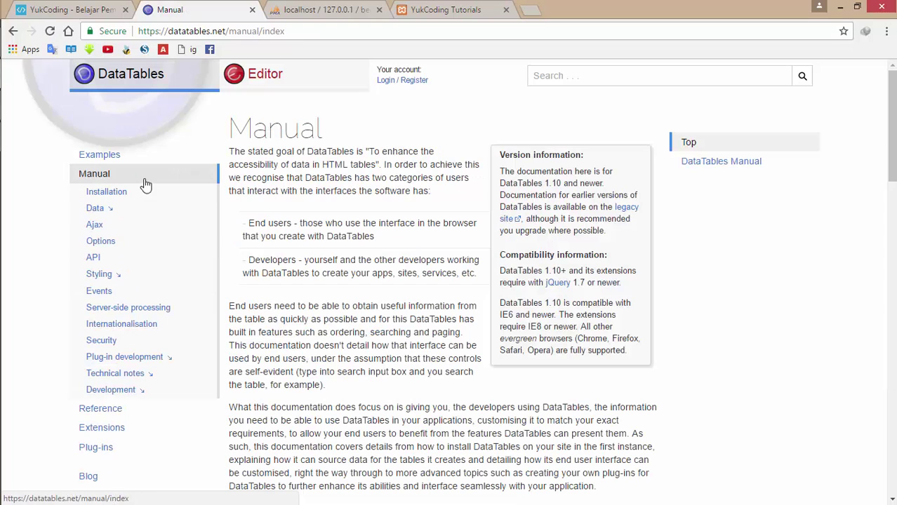
{"action": "left_click", "coordinate": [142, 157]}
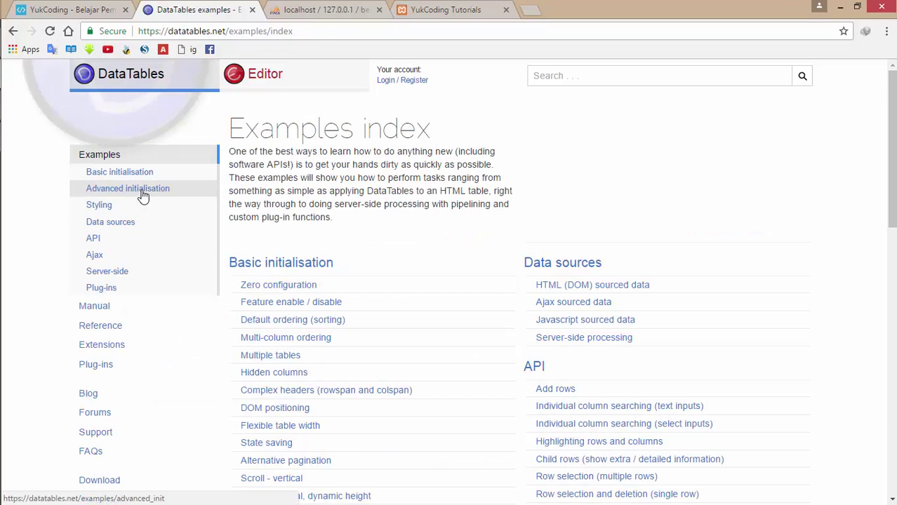
{"action": "left_click", "coordinate": [143, 195]}
{"action": "scroll", "coordinate": [387, 330], "scroll_direction": "down", "scroll_amount": 3}
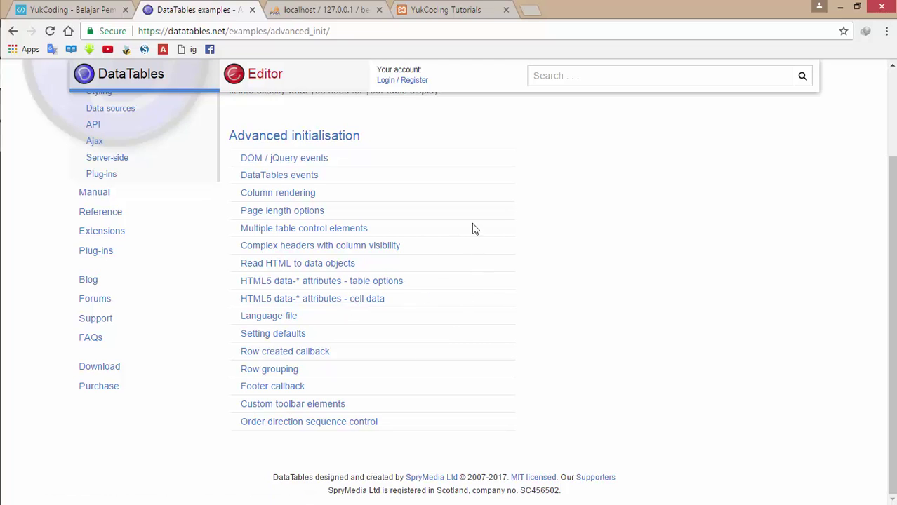
- Compare the local Data Barang table with the DataTables Advanced initialisation examples page
{"action": "left_click", "coordinate": [446, 9]}
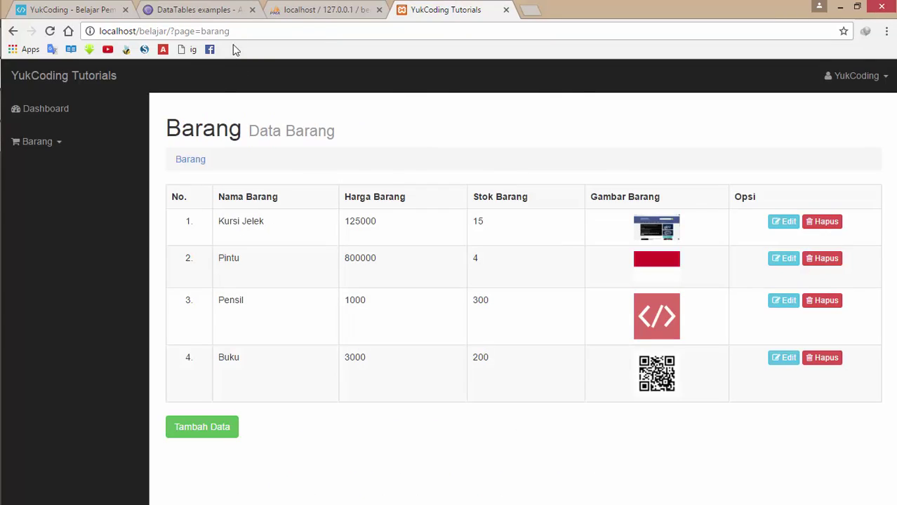
{"action": "left_click", "coordinate": [200, 9]}
{"action": "scroll", "coordinate": [393, 281], "scroll_direction": "up", "scroll_amount": 2}
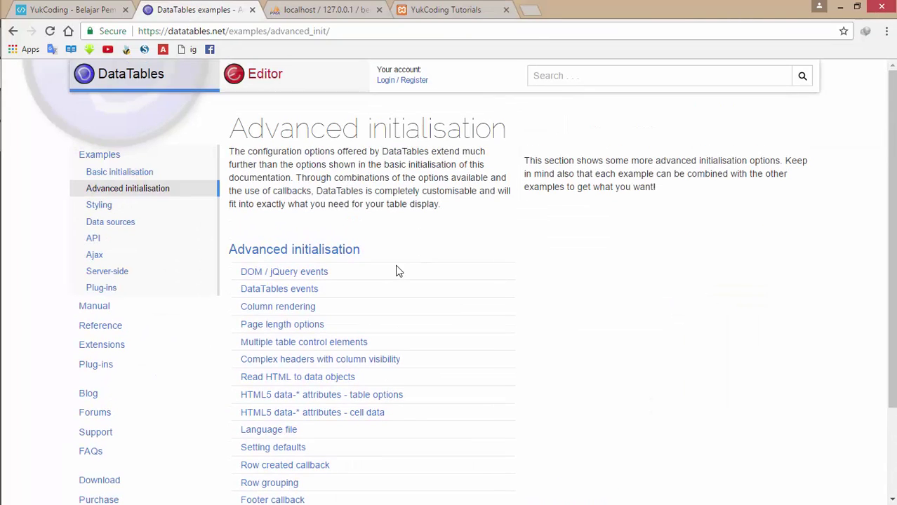
{"action": "left_click", "coordinate": [440, 10]}
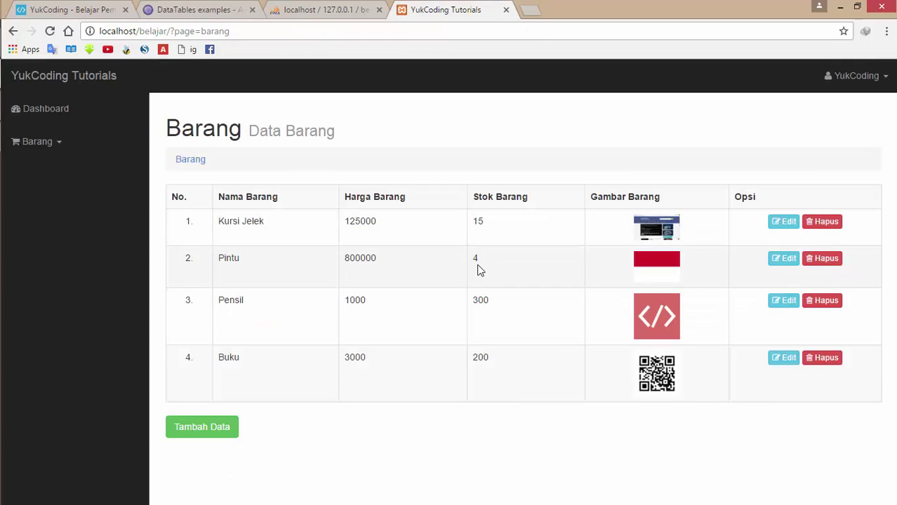
{"action": "left_click", "coordinate": [202, 7]}
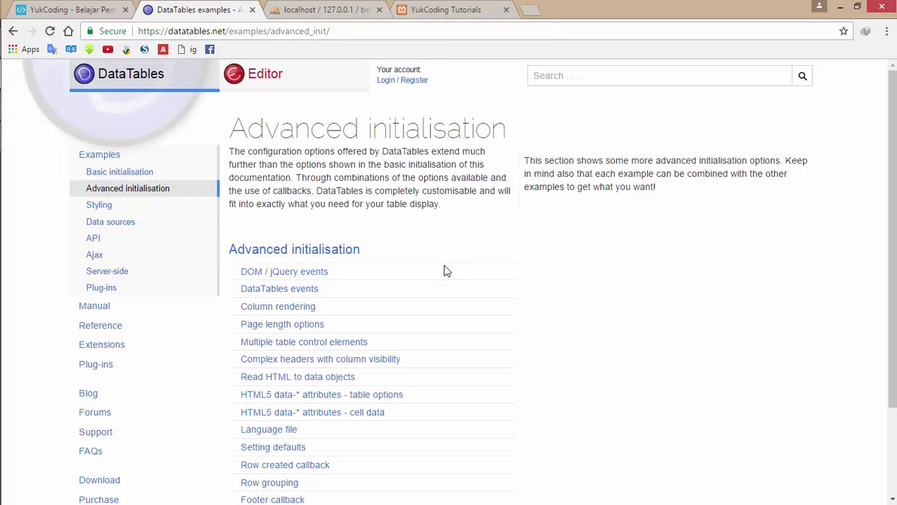
- Search the DataTables site for "bootstrap" and open the Bootstrap Manual installation result
{"action": "scroll", "coordinate": [433, 299], "scroll_direction": "down", "scroll_amount": 2}
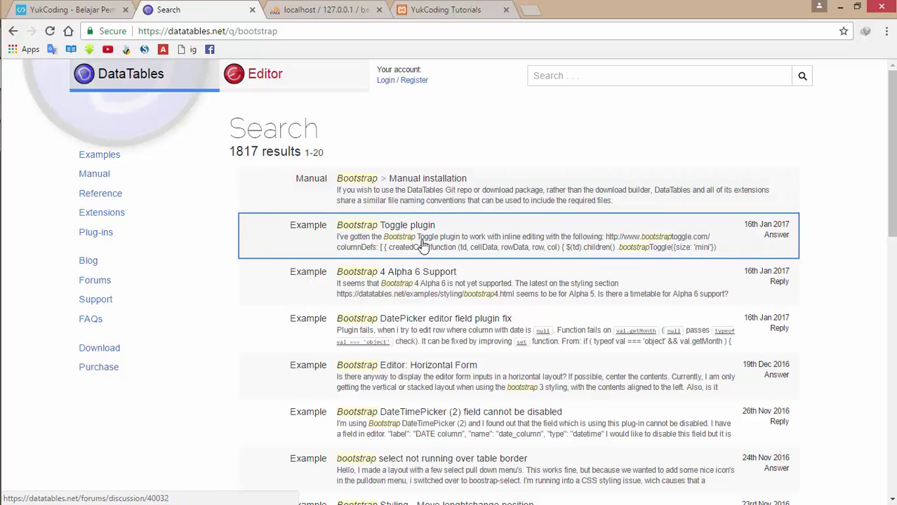
{"action": "scroll", "coordinate": [426, 340], "scroll_direction": "down", "scroll_amount": 5}
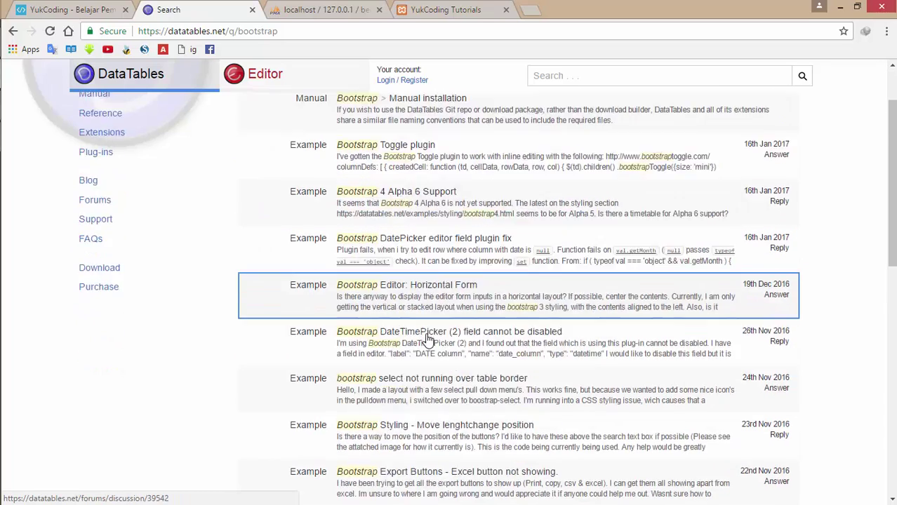
{"action": "scroll", "coordinate": [426, 340], "scroll_direction": "up", "scroll_amount": 5}
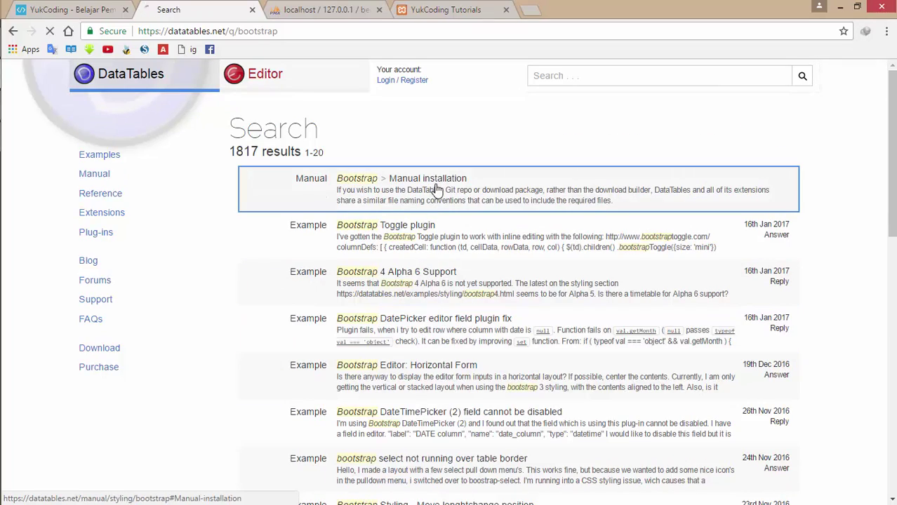
{"action": "left_click", "coordinate": [408, 181]}
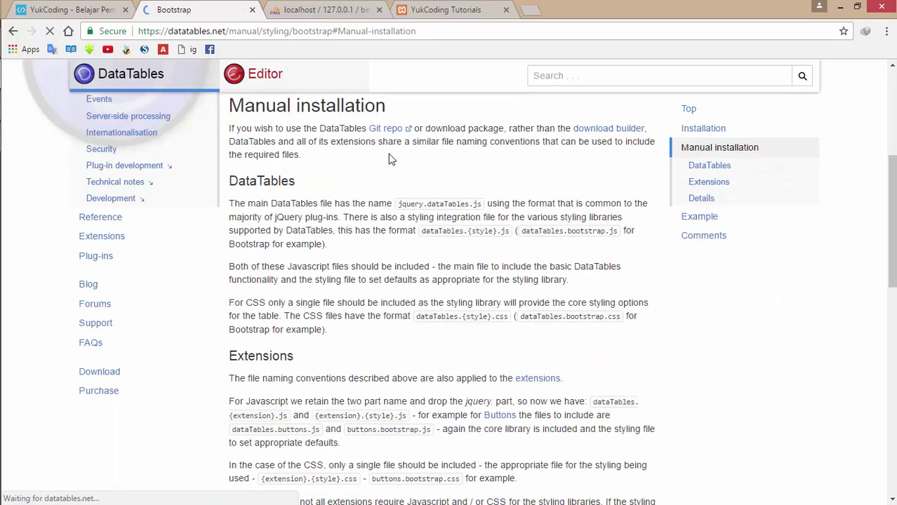
- Review the Bootstrap integration instructions and page its styled example table to page 3 and page 4
{"action": "scroll", "coordinate": [392, 179], "scroll_direction": "up", "scroll_amount": 4}
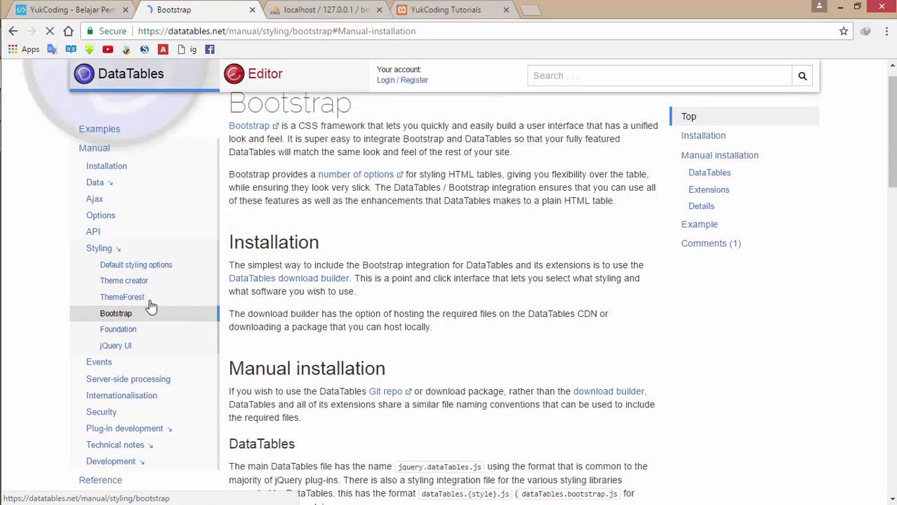
{"action": "scroll", "coordinate": [433, 247], "scroll_direction": "down", "scroll_amount": 7}
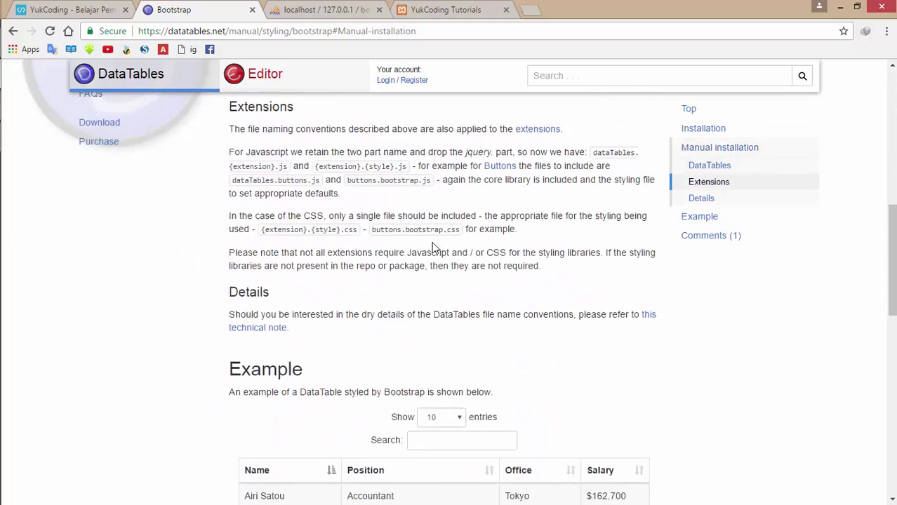
{"action": "scroll", "coordinate": [433, 247], "scroll_direction": "down", "scroll_amount": 6}
{"action": "scroll", "coordinate": [432, 247], "scroll_direction": "up", "scroll_amount": 2}
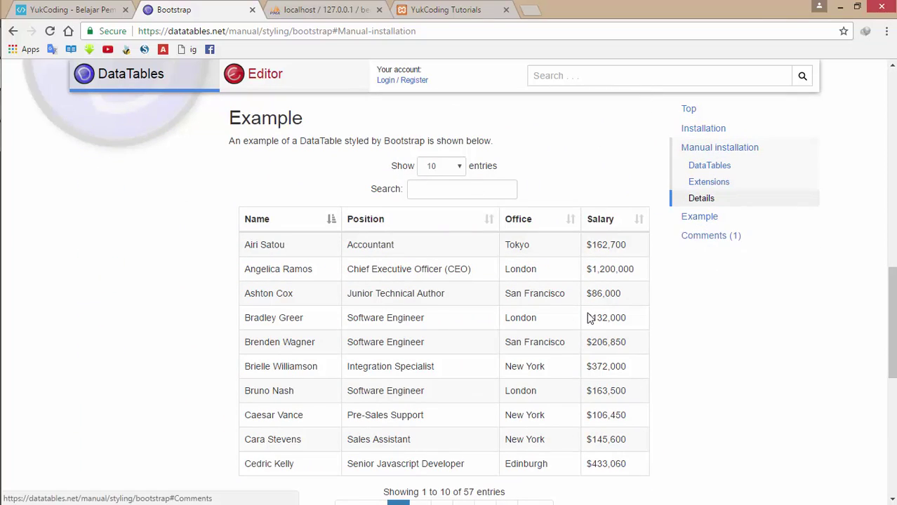
{"action": "scroll", "coordinate": [449, 319], "scroll_direction": "down", "scroll_amount": 4}
{"action": "scroll", "coordinate": [448, 316], "scroll_direction": "up", "scroll_amount": 1}
{"action": "left_click", "coordinate": [441, 314]}
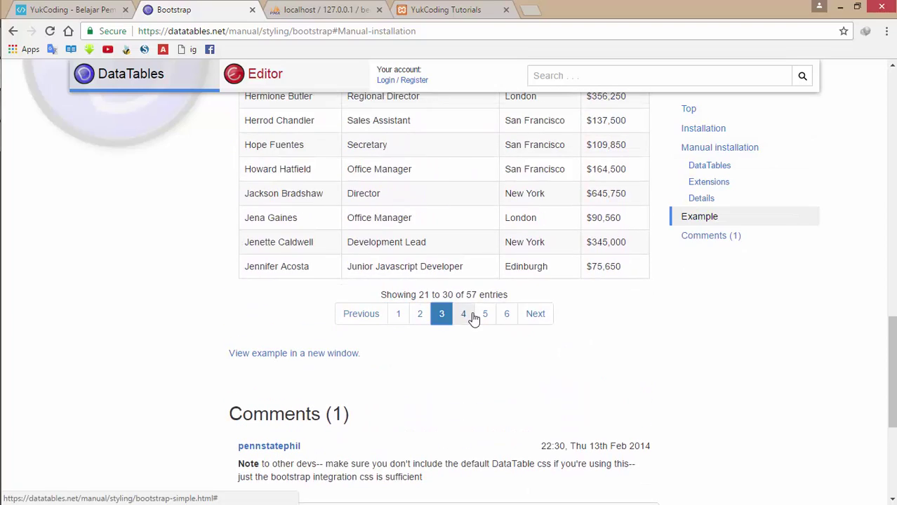
{"action": "left_click", "coordinate": [463, 314]}
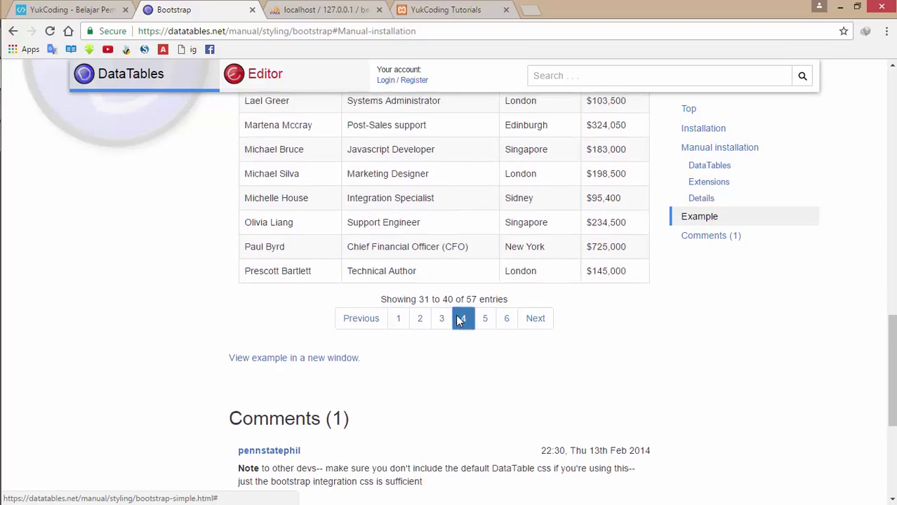
- Open the Foundation styling manual page and page its example table to page 2 and page 3
{"action": "scroll", "coordinate": [484, 281], "scroll_direction": "up", "scroll_amount": 3}
{"action": "scroll", "coordinate": [364, 271], "scroll_direction": "up", "scroll_amount": 12}
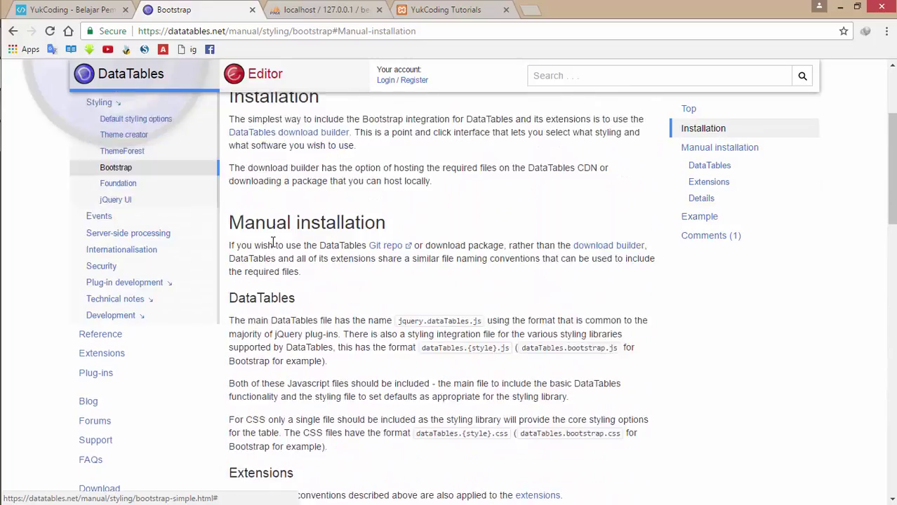
{"action": "left_click", "coordinate": [120, 230]}
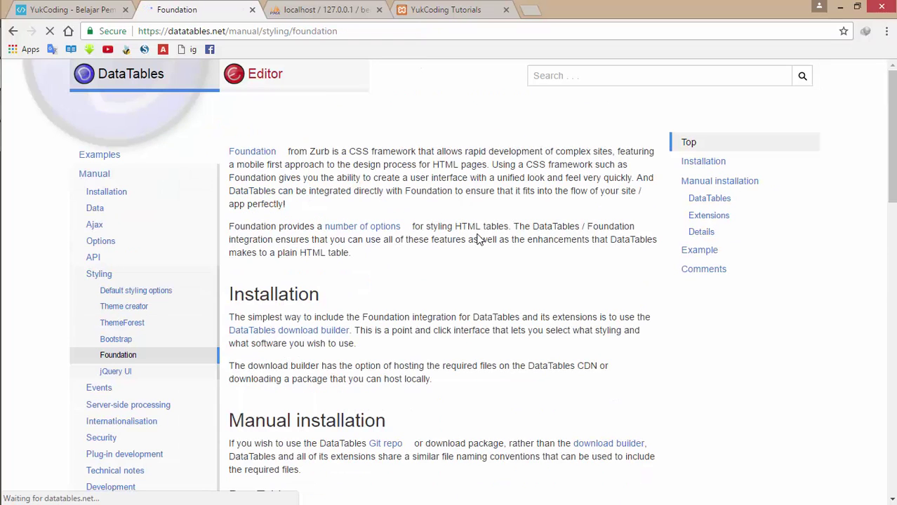
{"action": "scroll", "coordinate": [92, 324], "scroll_direction": "down", "scroll_amount": 7}
{"action": "scroll", "coordinate": [76, 172], "scroll_direction": "up", "scroll_amount": 6}
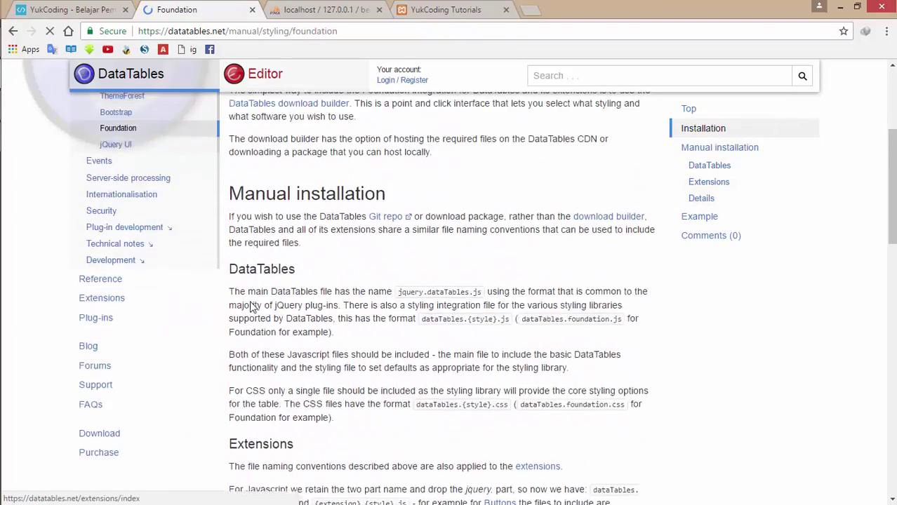
{"action": "scroll", "coordinate": [441, 259], "scroll_direction": "down", "scroll_amount": 10}
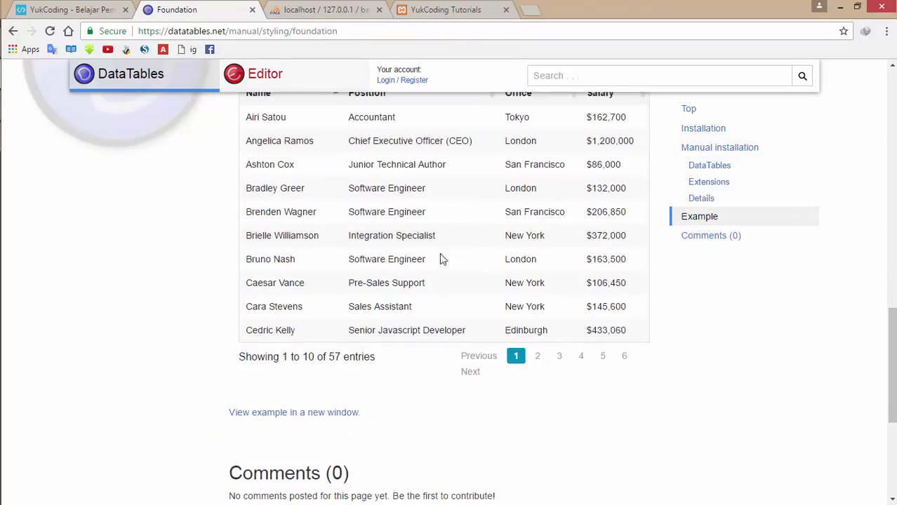
{"action": "left_click", "coordinate": [537, 356]}
{"action": "left_click", "coordinate": [559, 357]}
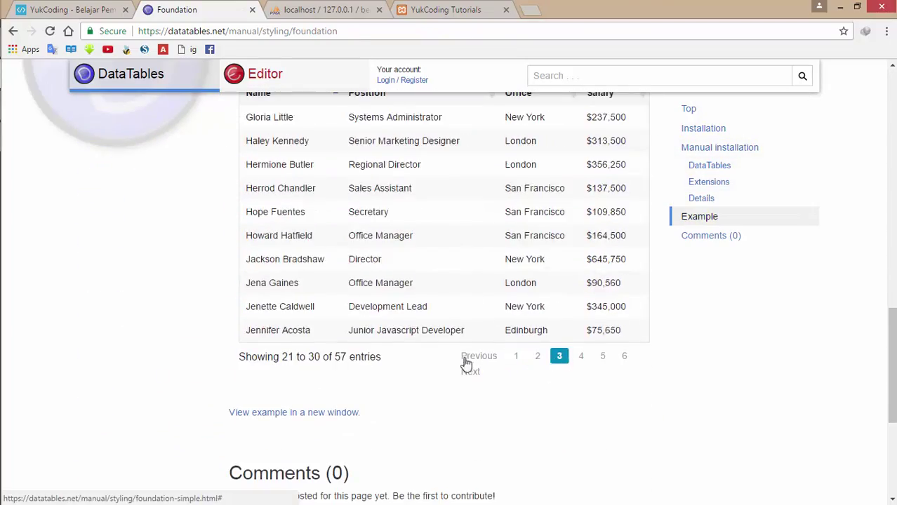
- Open the jQuery UI styling manual page and page its example table to pages 4, 6 and 2
{"action": "scroll", "coordinate": [160, 317], "scroll_direction": "up", "scroll_amount": 10}
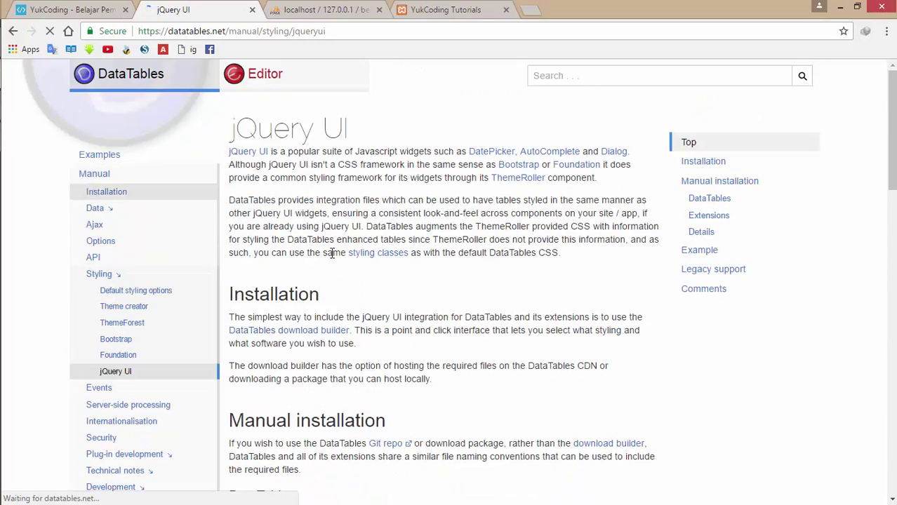
{"action": "scroll", "coordinate": [509, 319], "scroll_direction": "down", "scroll_amount": 8}
{"action": "scroll", "coordinate": [508, 319], "scroll_direction": "down", "scroll_amount": 5}
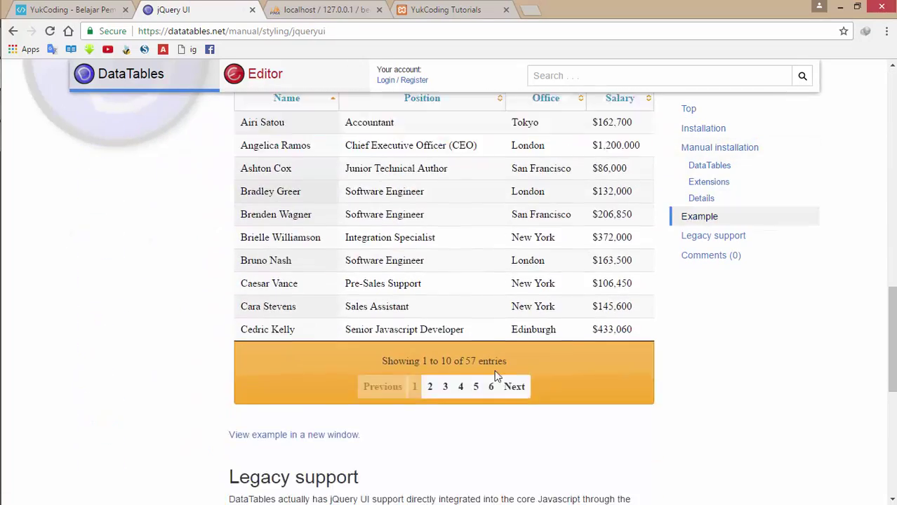
{"action": "left_click", "coordinate": [462, 391]}
{"action": "left_click", "coordinate": [489, 390]}
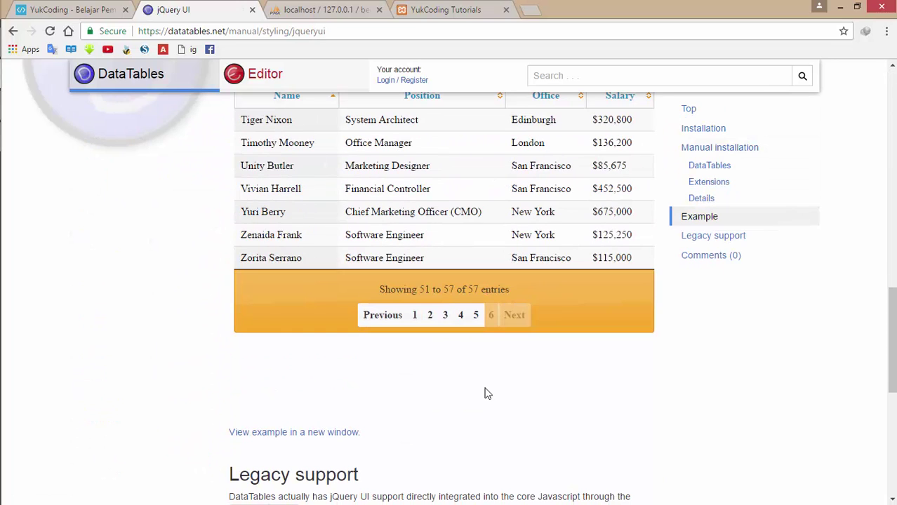
{"action": "left_click", "coordinate": [430, 317]}
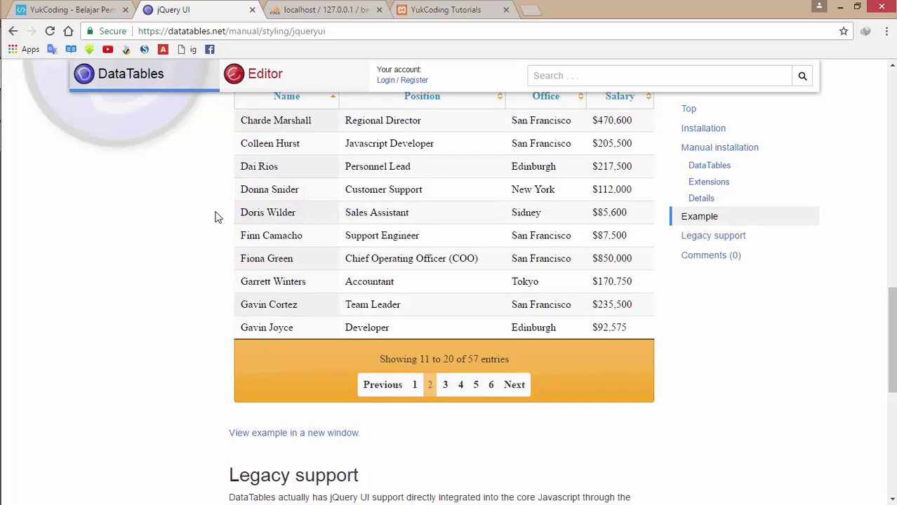
- Check the Data Barang table on the YukCoding Tutorials page, return to the DataTables site and open its Download page
{"action": "scroll", "coordinate": [214, 221], "scroll_direction": "up", "scroll_amount": 10}
{"action": "scroll", "coordinate": [216, 221], "scroll_direction": "up", "scroll_amount": 3}
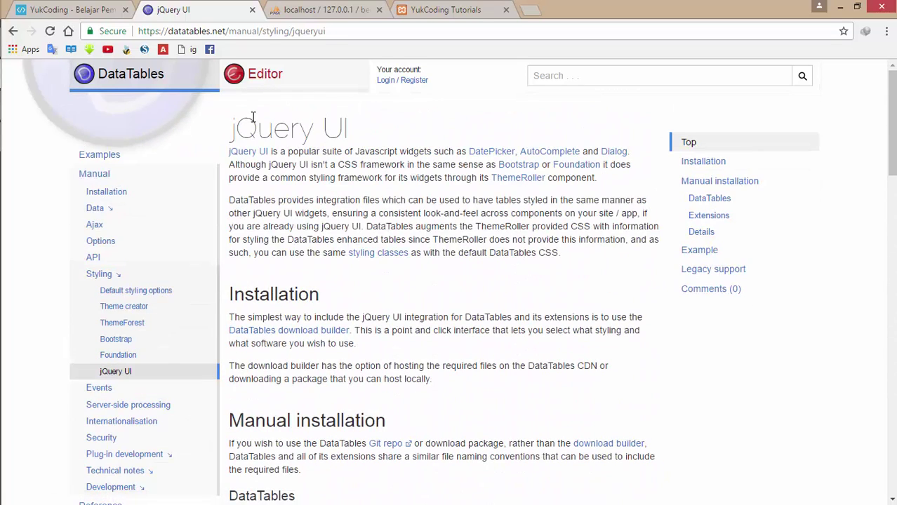
{"action": "left_click", "coordinate": [468, 5]}
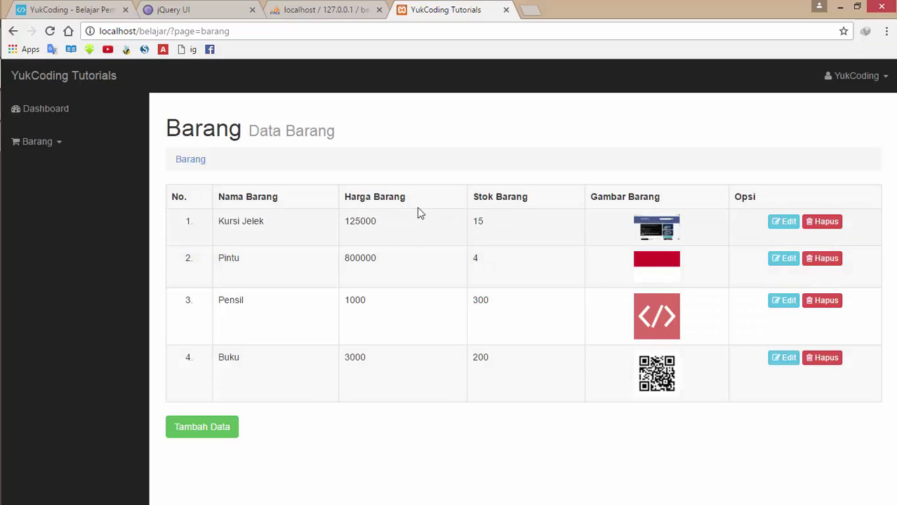
{"action": "left_click", "coordinate": [191, 8]}
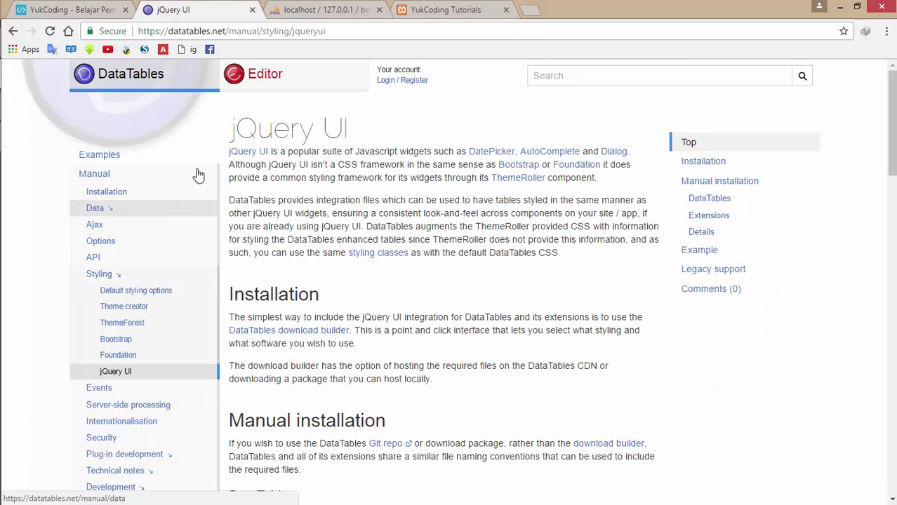
{"action": "scroll", "coordinate": [271, 246], "scroll_direction": "down", "scroll_amount": 3}
{"action": "scroll", "coordinate": [271, 246], "scroll_direction": "down", "scroll_amount": 4}
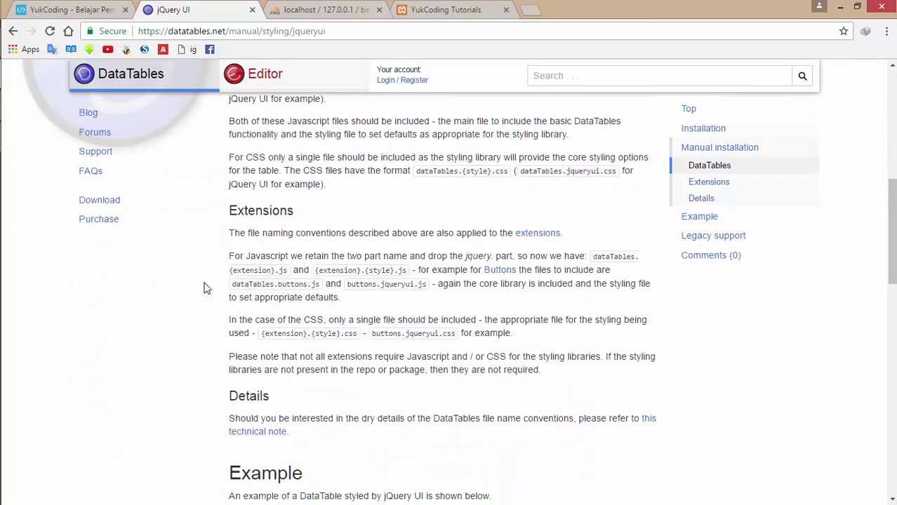
{"action": "left_click", "coordinate": [116, 203]}
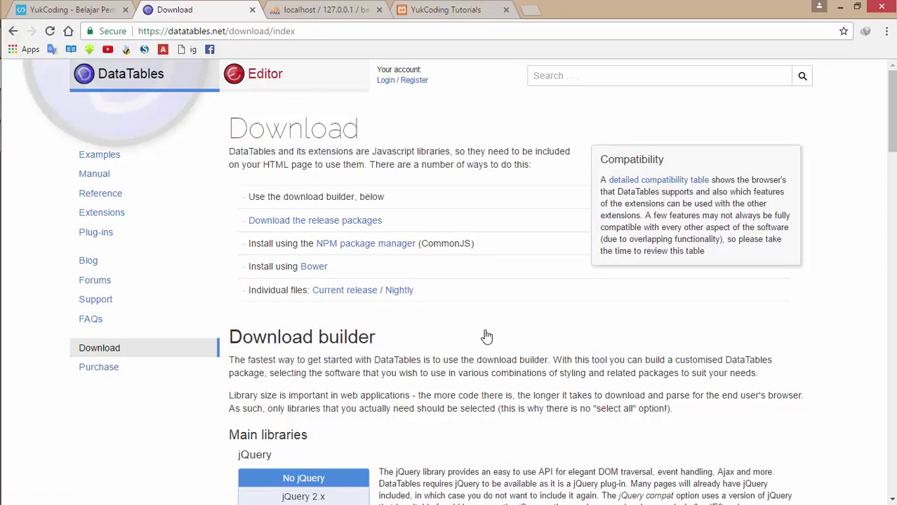
- Choose Bootstrap as the styling framework in the download builder
{"action": "scroll", "coordinate": [484, 337], "scroll_direction": "down", "scroll_amount": 5}
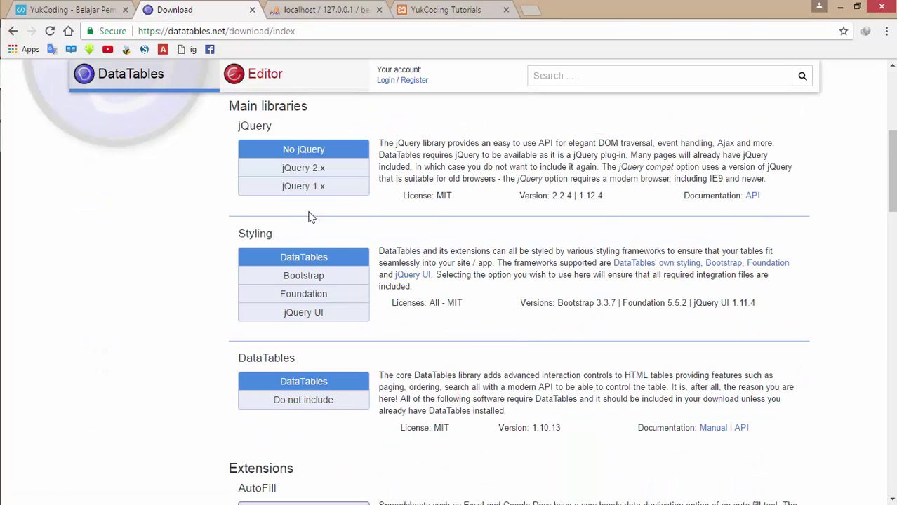
{"action": "scroll", "coordinate": [302, 295], "scroll_direction": "down", "scroll_amount": 1}
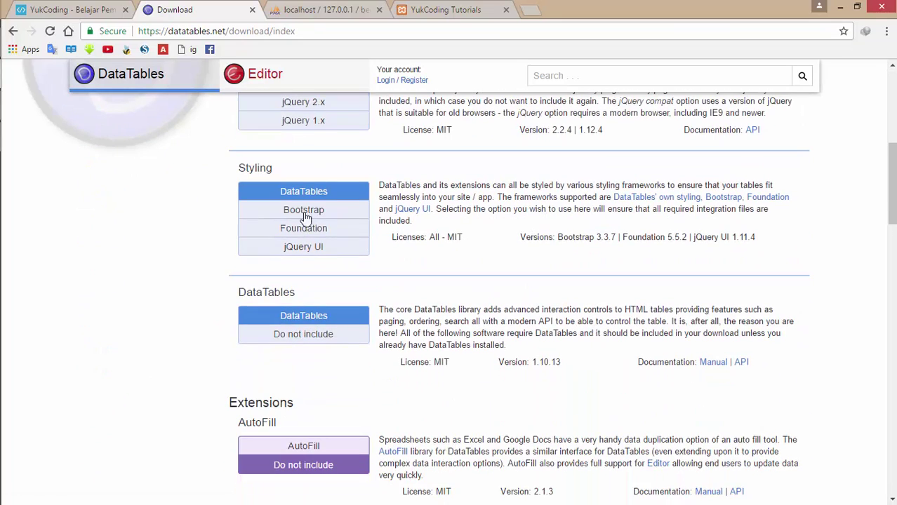
{"action": "left_click", "coordinate": [300, 210]}
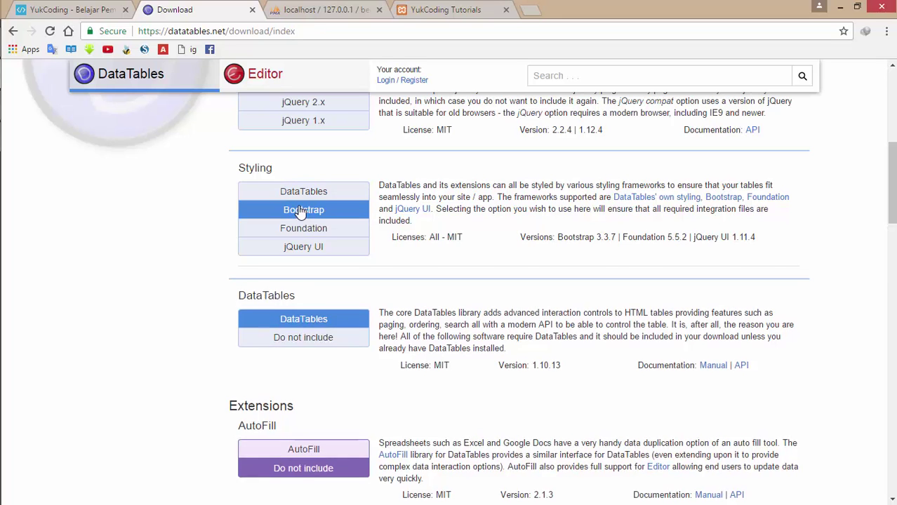
{"action": "left_click", "coordinate": [303, 229]}
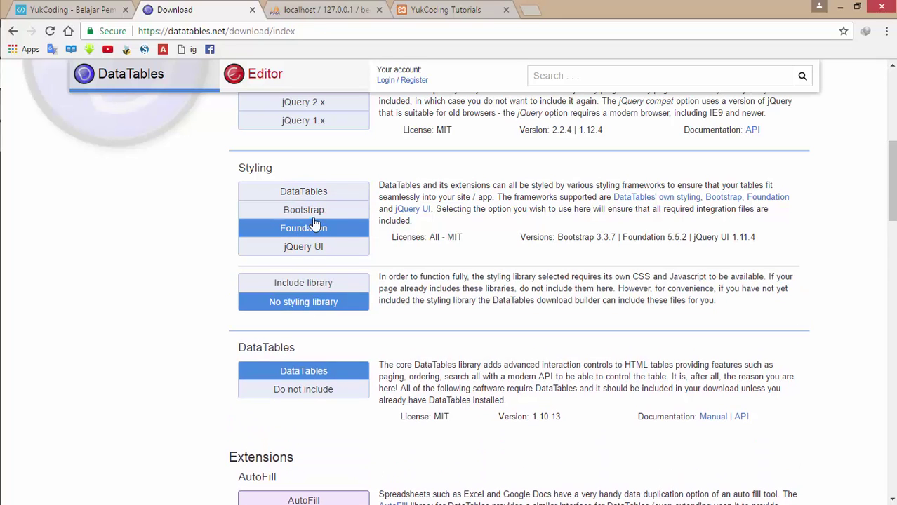
{"action": "left_click", "coordinate": [314, 212]}
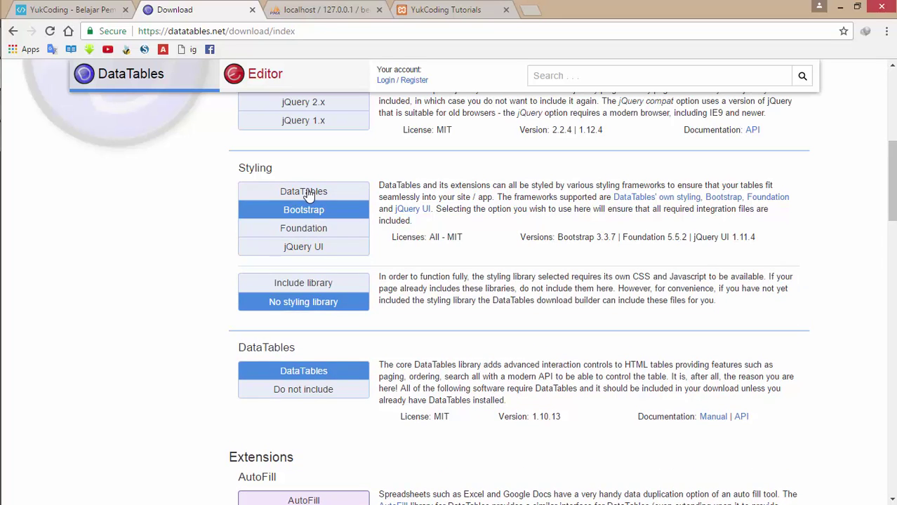
- Review the extensions offered in the download builder and include FixedColumns
{"action": "scroll", "coordinate": [377, 313], "scroll_direction": "down", "scroll_amount": 1}
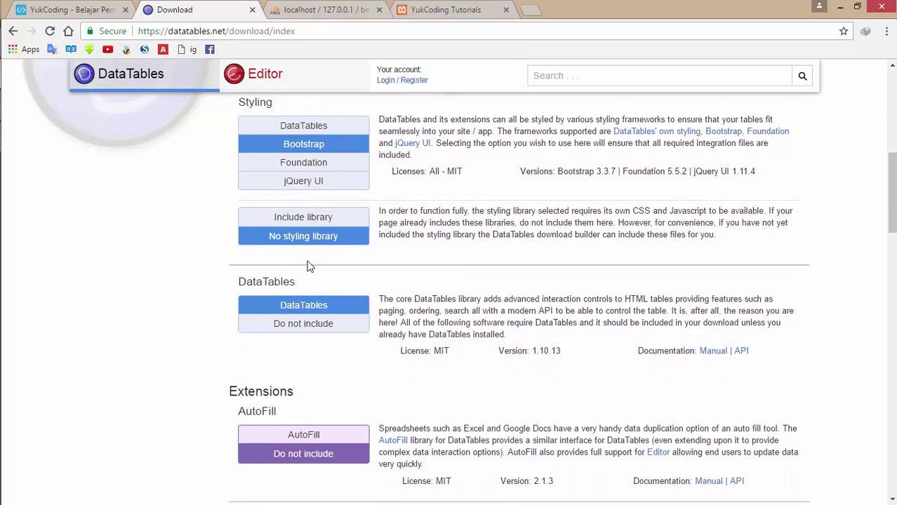
{"action": "scroll", "coordinate": [319, 324], "scroll_direction": "down", "scroll_amount": 3}
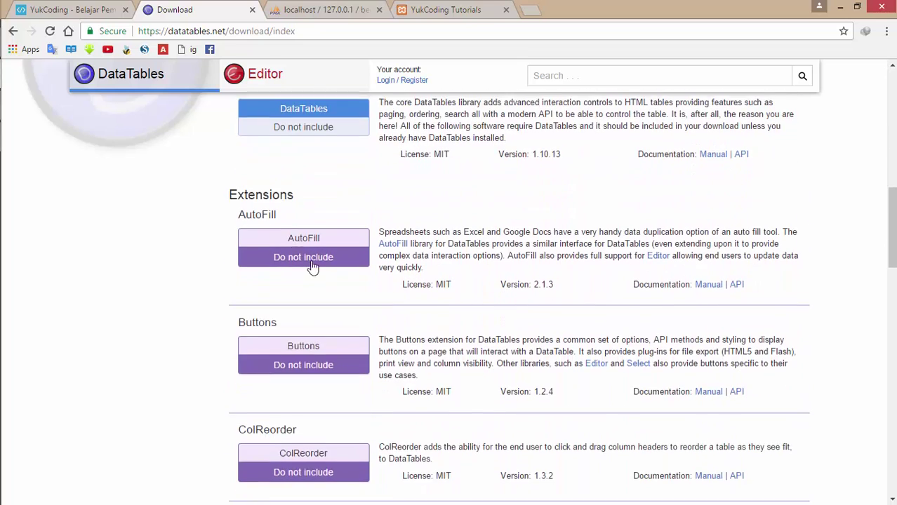
{"action": "scroll", "coordinate": [312, 267], "scroll_direction": "up", "scroll_amount": 2}
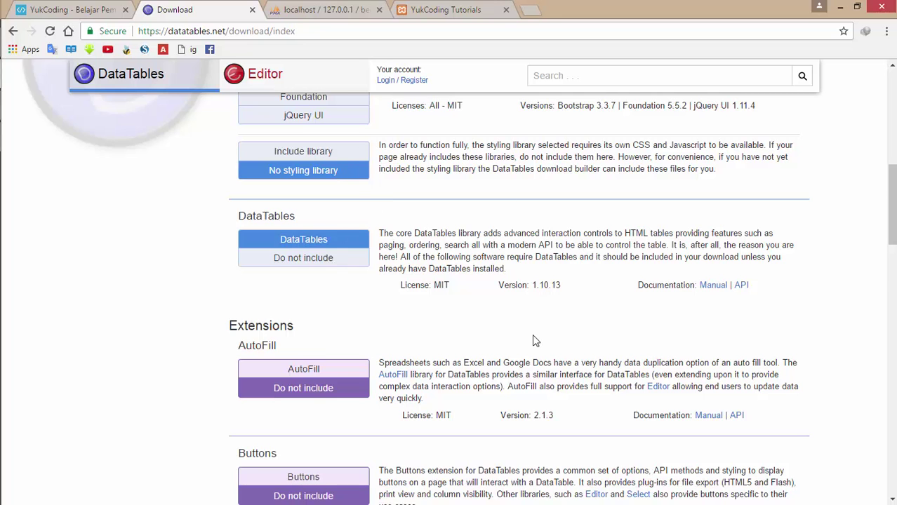
{"action": "scroll", "coordinate": [533, 342], "scroll_direction": "down", "scroll_amount": 3}
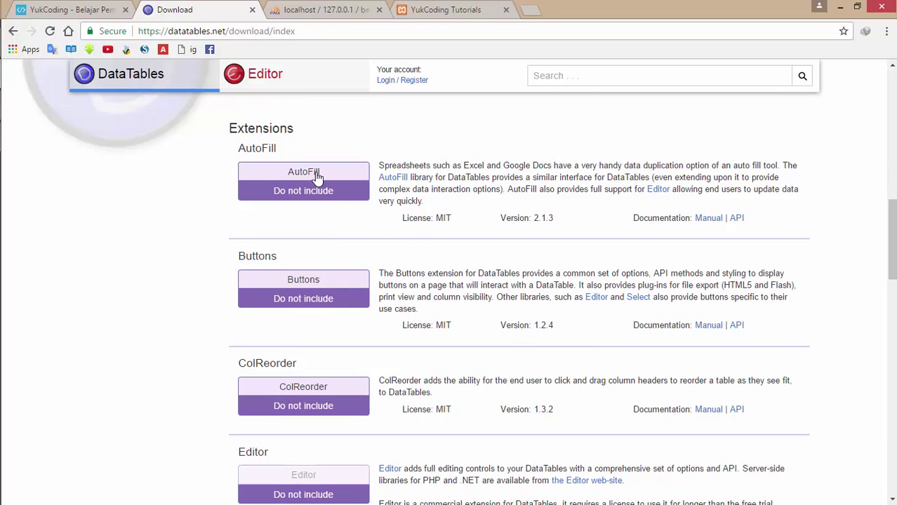
{"action": "scroll", "coordinate": [319, 177], "scroll_direction": "down", "scroll_amount": 2}
{"action": "scroll", "coordinate": [397, 270], "scroll_direction": "down", "scroll_amount": 1}
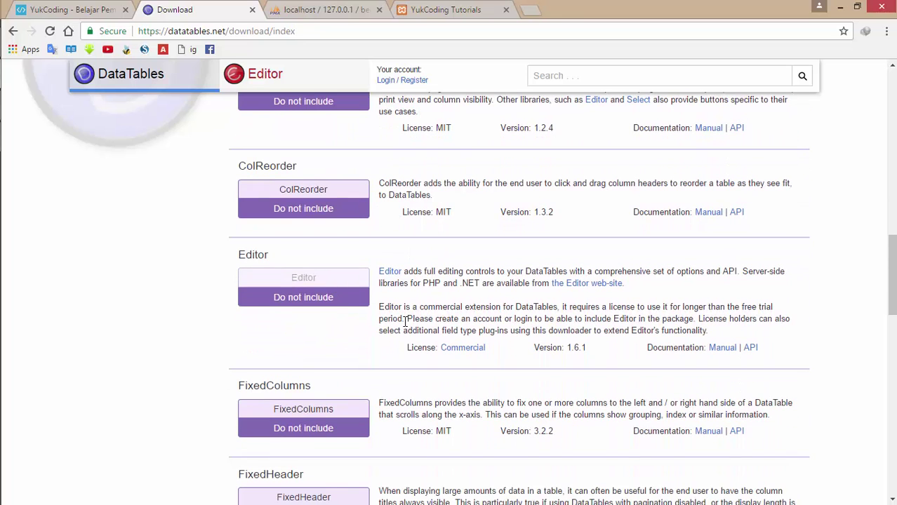
{"action": "scroll", "coordinate": [405, 322], "scroll_direction": "down", "scroll_amount": 2}
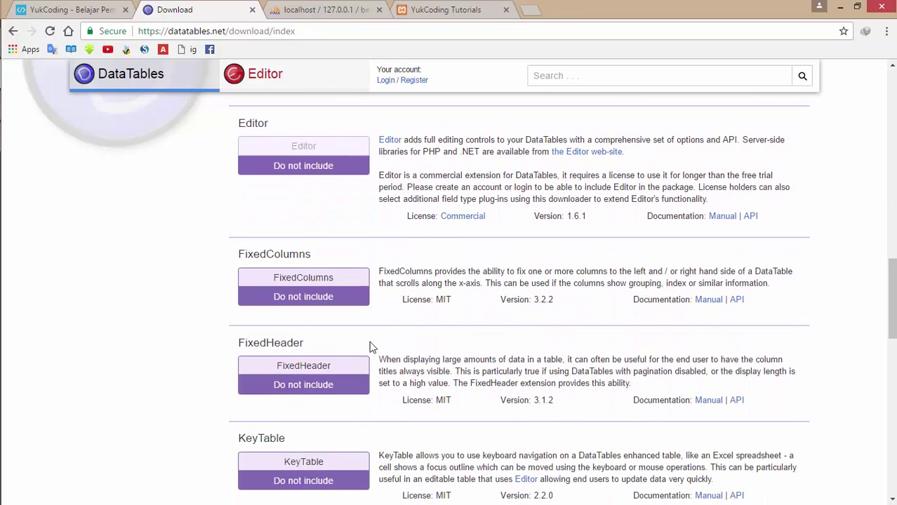
{"action": "left_click", "coordinate": [328, 282]}
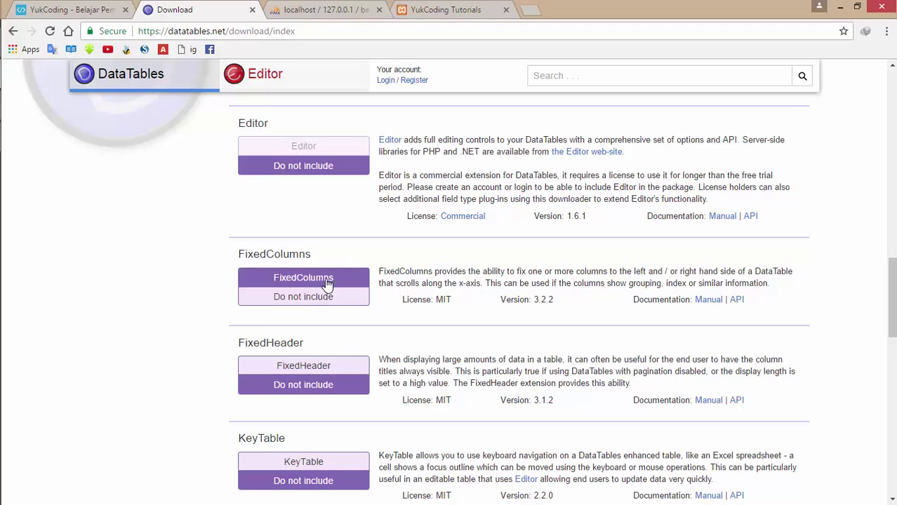
- Open the FixedColumns manual in a separate tab and look through its notes, initialisation code and features
{"action": "middle_click", "coordinate": [709, 299]}
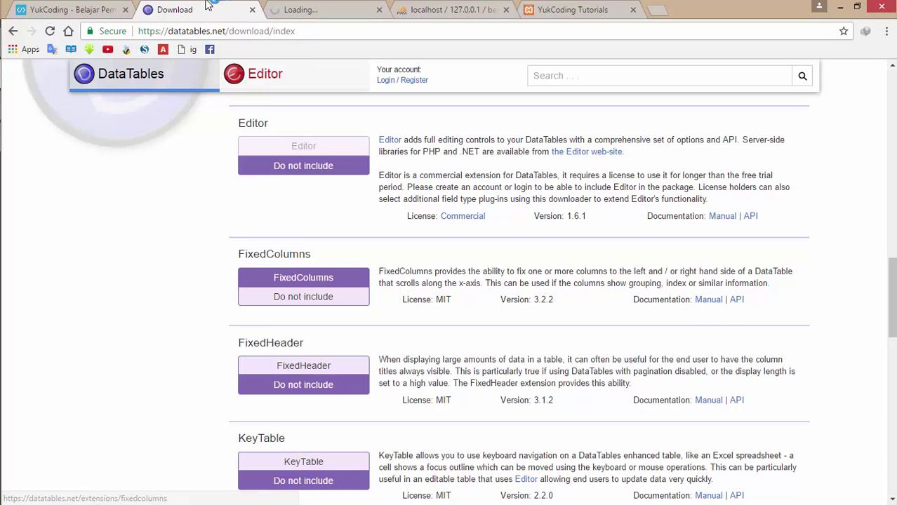
{"action": "left_click", "coordinate": [298, 9]}
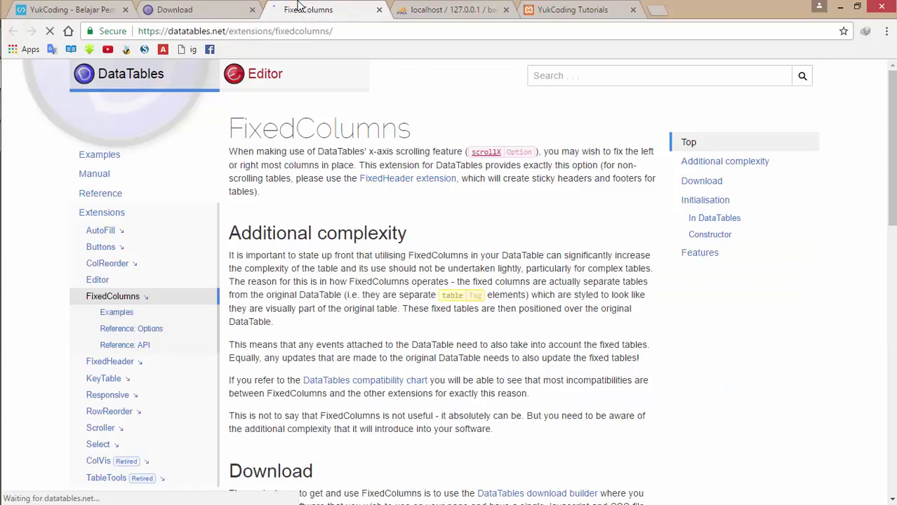
{"action": "scroll", "coordinate": [368, 222], "scroll_direction": "down", "scroll_amount": 15}
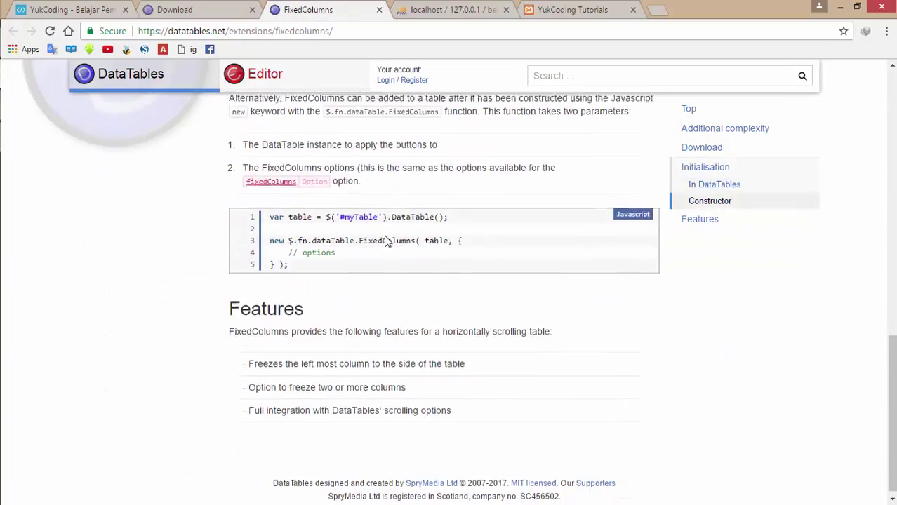
{"action": "scroll", "coordinate": [399, 257], "scroll_direction": "up", "scroll_amount": 15}
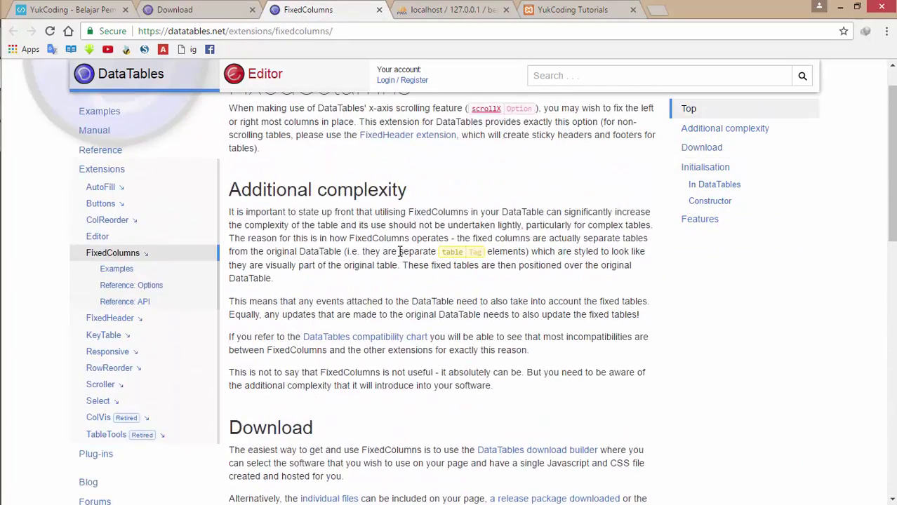
{"action": "scroll", "coordinate": [401, 250], "scroll_direction": "down", "scroll_amount": 5}
{"action": "scroll", "coordinate": [400, 250], "scroll_direction": "up", "scroll_amount": 4}
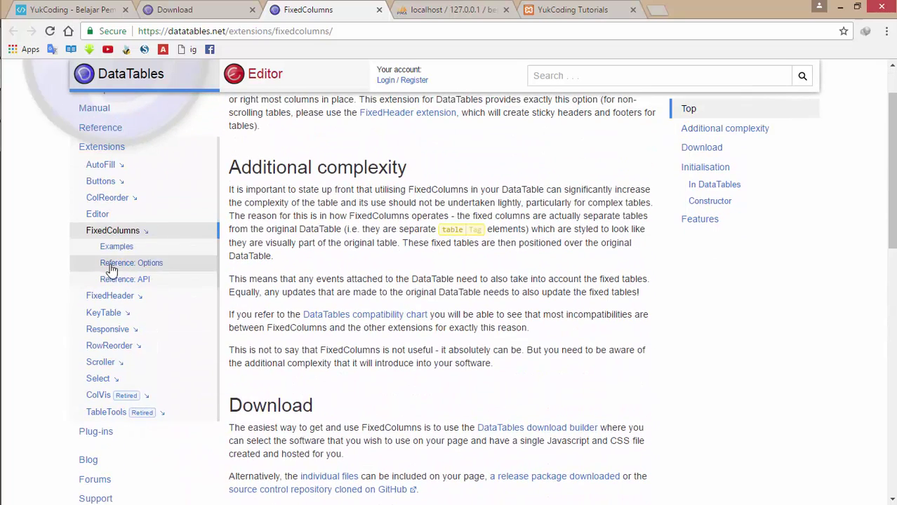
- Open the FixedColumns examples list and view its Basic initialisation example
{"action": "left_click", "coordinate": [115, 251]}
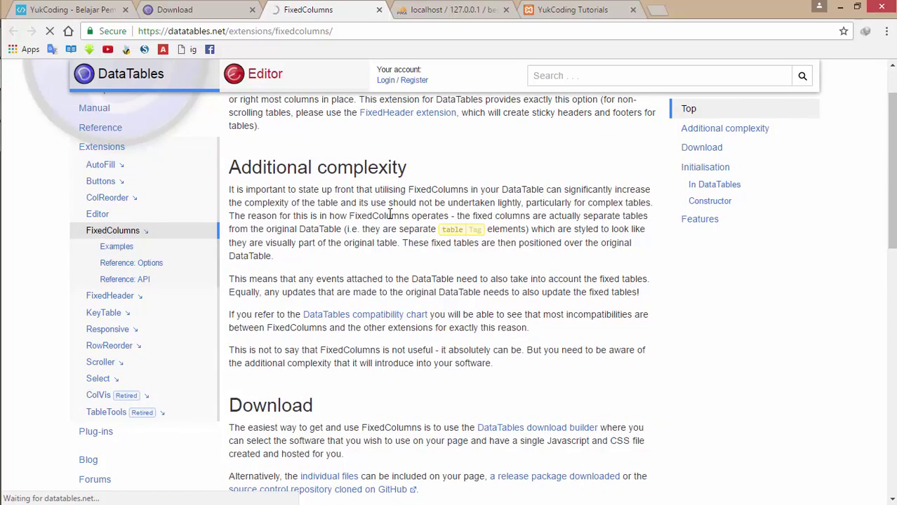
{"action": "scroll", "coordinate": [397, 220], "scroll_direction": "down", "scroll_amount": 3}
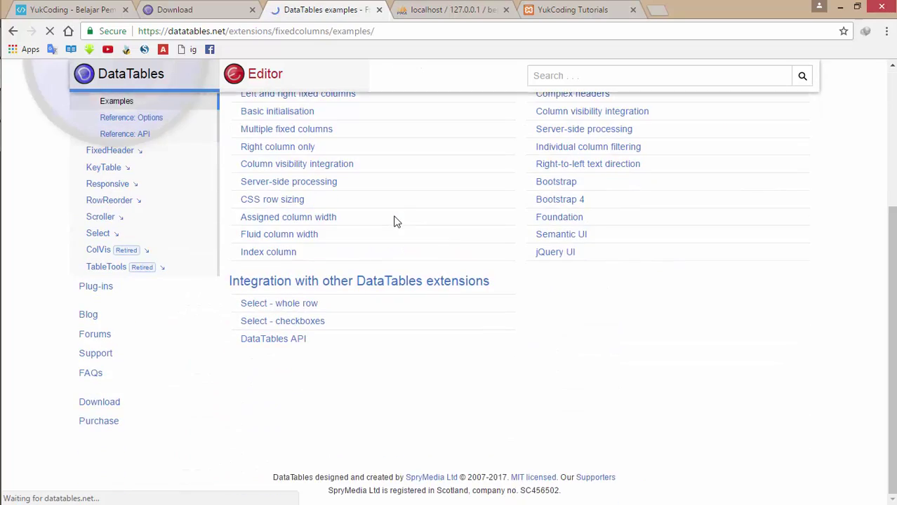
{"action": "scroll", "coordinate": [435, 345], "scroll_direction": "up", "scroll_amount": 3}
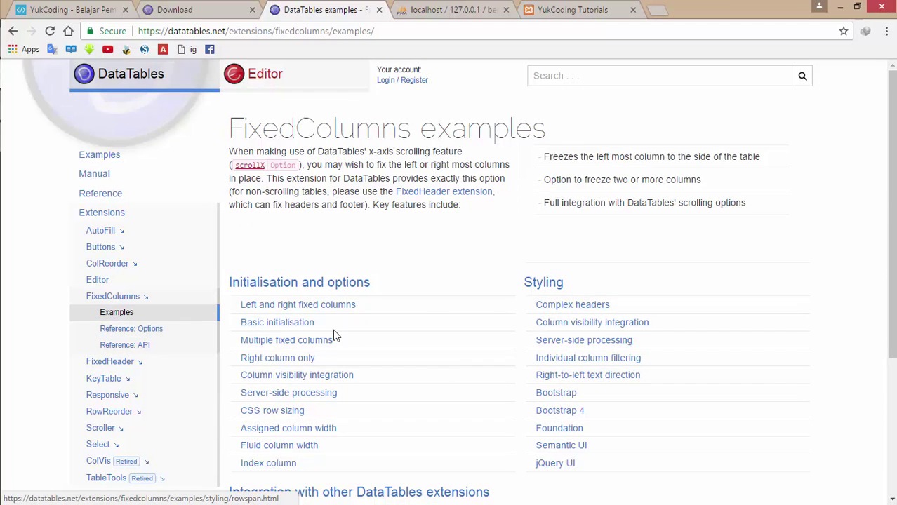
{"action": "left_click", "coordinate": [291, 322]}
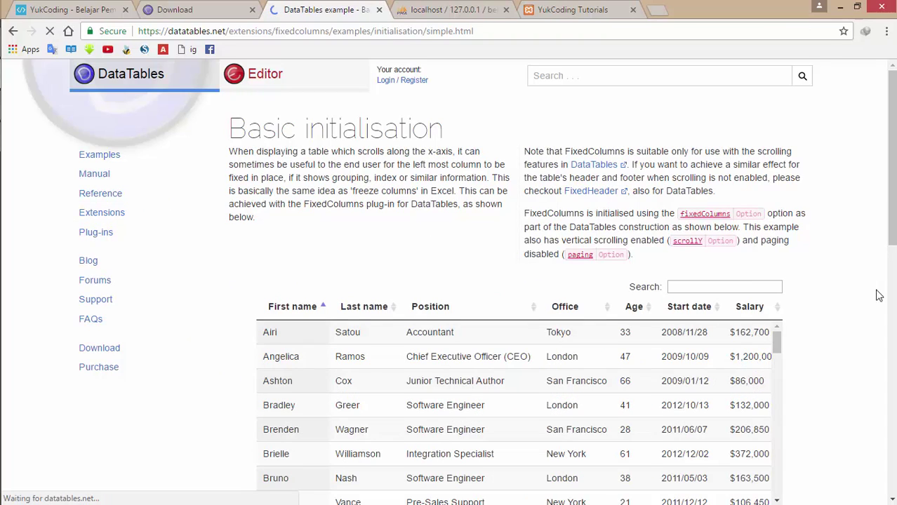
- Examine how the first column of the Basic initialisation example table behaves during horizontal and vertical scrolling
{"action": "scroll", "coordinate": [870, 309], "scroll_direction": "down", "scroll_amount": 2}
{"action": "scroll", "coordinate": [605, 291], "scroll_direction": "down", "scroll_amount": 3}
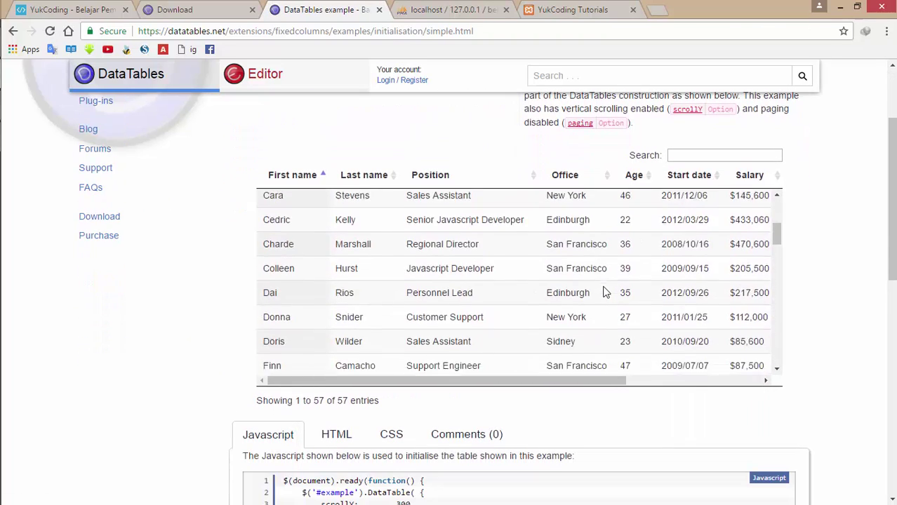
{"action": "scroll", "coordinate": [605, 293], "scroll_direction": "down", "scroll_amount": 5}
{"action": "left_click_drag", "start_coordinate": [575, 381], "coordinate": [443, 383]}
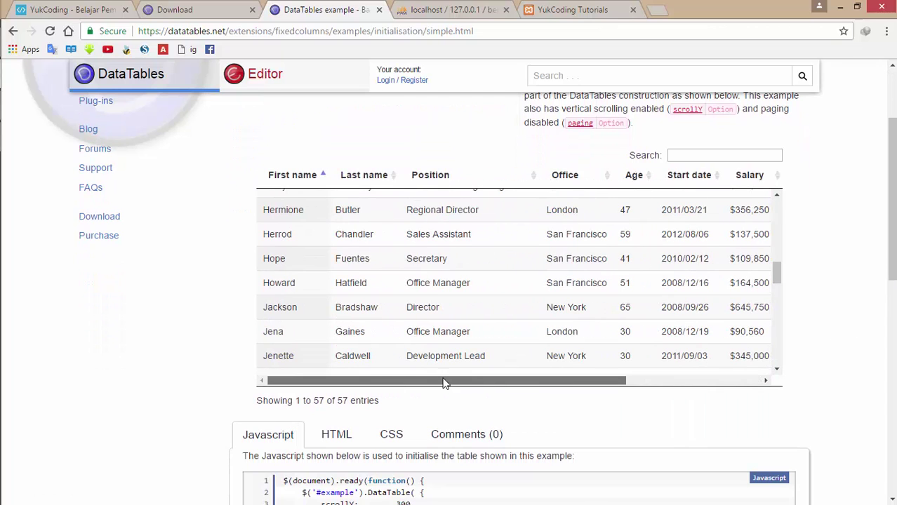
{"action": "scroll", "coordinate": [680, 363], "scroll_direction": "right", "scroll_amount": 3}
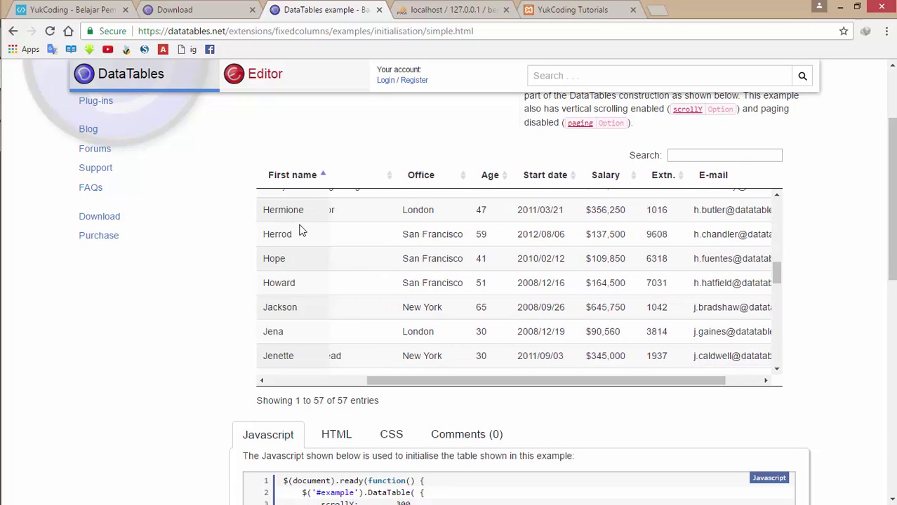
{"action": "left_click_drag", "start_coordinate": [417, 383], "coordinate": [491, 381]}
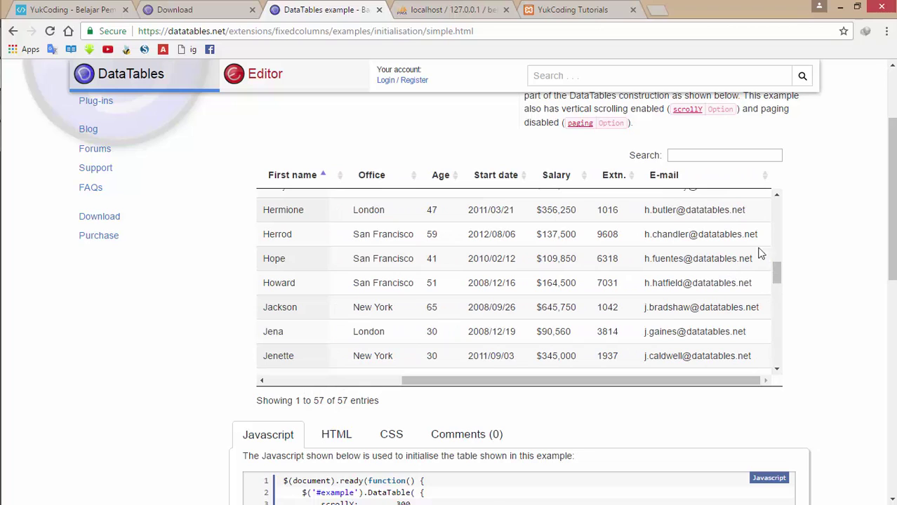
{"action": "left_click_drag", "start_coordinate": [778, 281], "coordinate": [763, 401]}
{"action": "left_click_drag", "start_coordinate": [778, 351], "coordinate": [489, 381]}
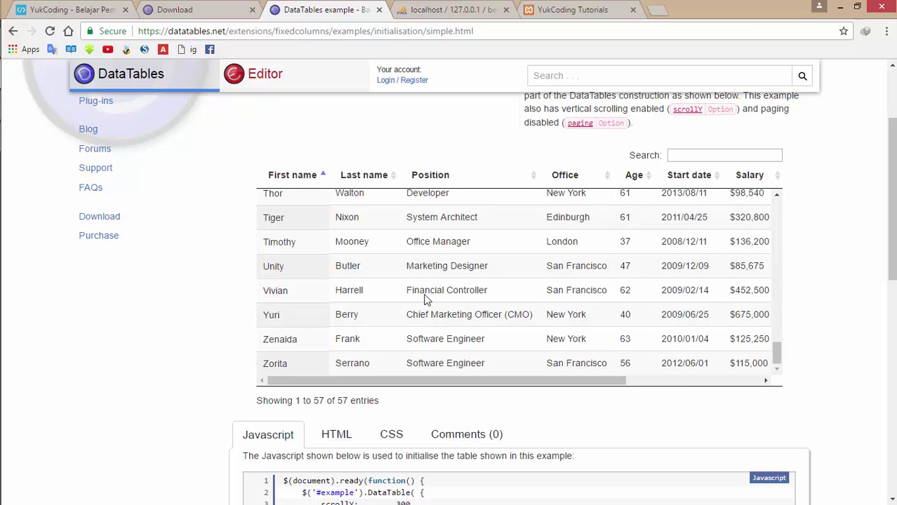
- Close the FixedColumns example and look over the other extensions in the download builder
{"action": "left_click", "coordinate": [379, 9]}
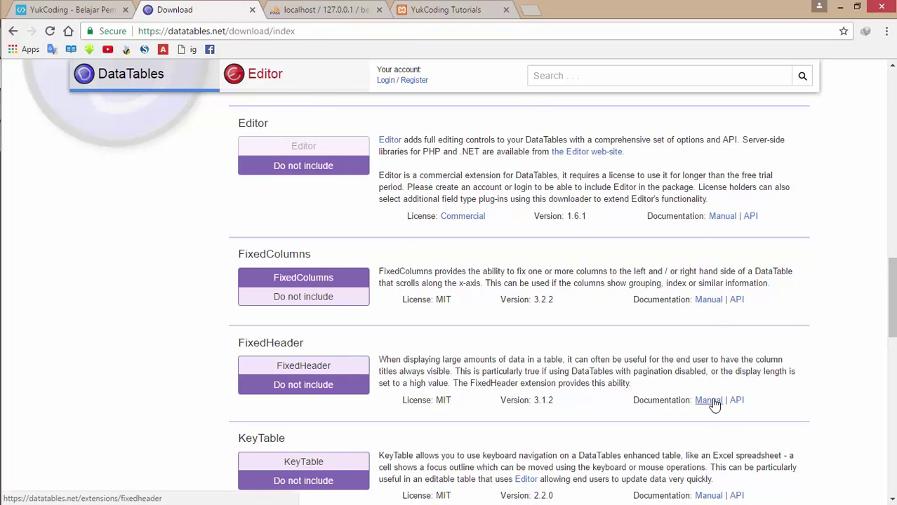
{"action": "scroll", "coordinate": [713, 406], "scroll_direction": "down", "scroll_amount": 2}
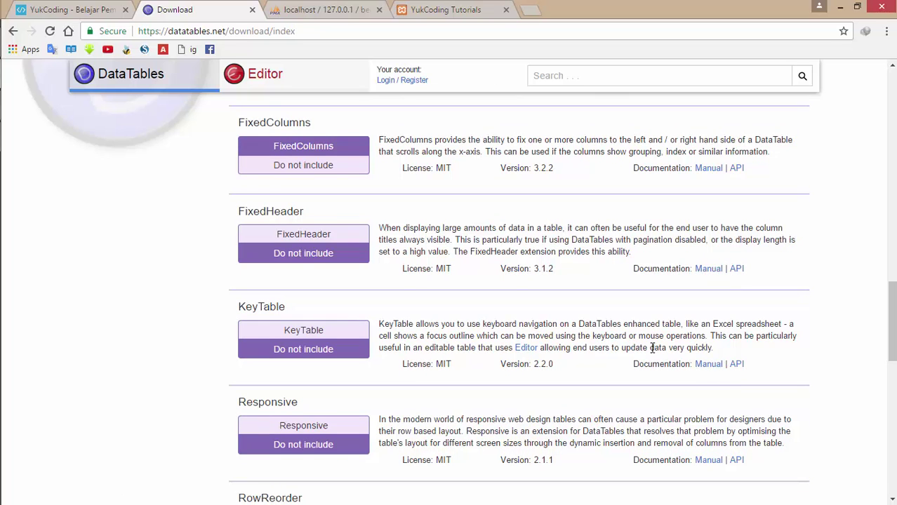
{"action": "scroll", "coordinate": [381, 242], "scroll_direction": "up", "scroll_amount": 2}
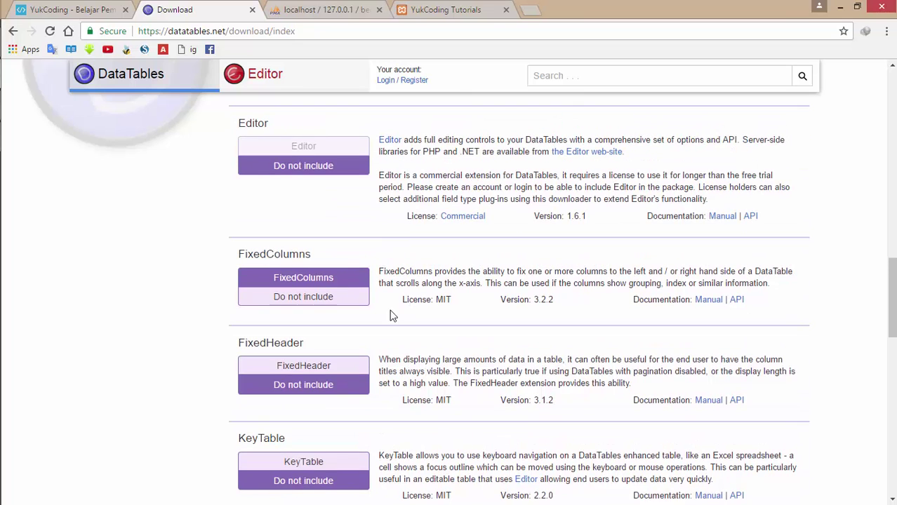
{"action": "scroll", "coordinate": [376, 281], "scroll_direction": "up", "scroll_amount": 10}
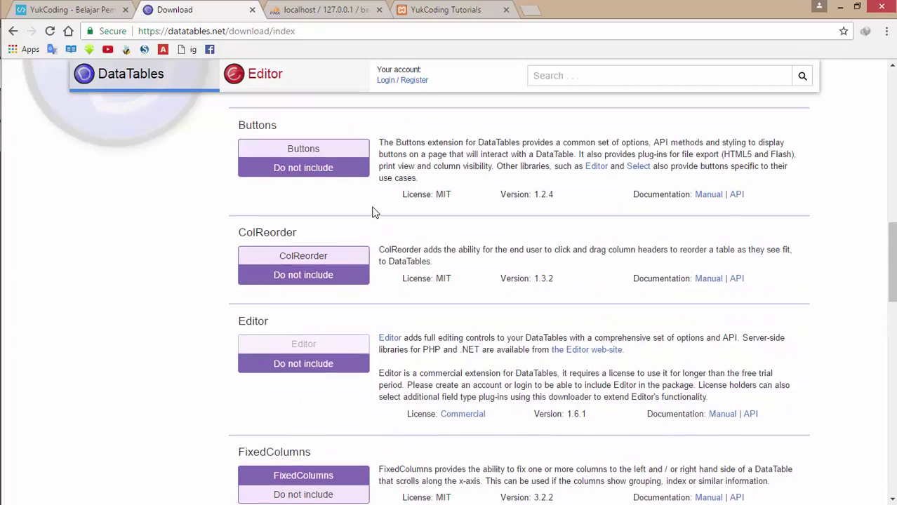
- Review the main library and extension choices in the download builder and set FixedColumns to Do not include
{"action": "scroll", "coordinate": [374, 210], "scroll_direction": "up", "scroll_amount": 6}
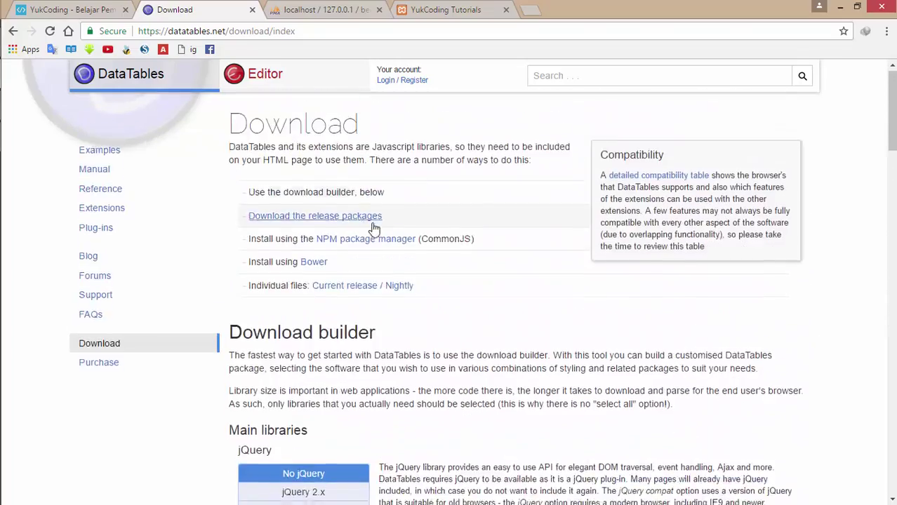
{"action": "scroll", "coordinate": [373, 227], "scroll_direction": "down", "scroll_amount": 2}
{"action": "scroll", "coordinate": [377, 282], "scroll_direction": "down", "scroll_amount": 2}
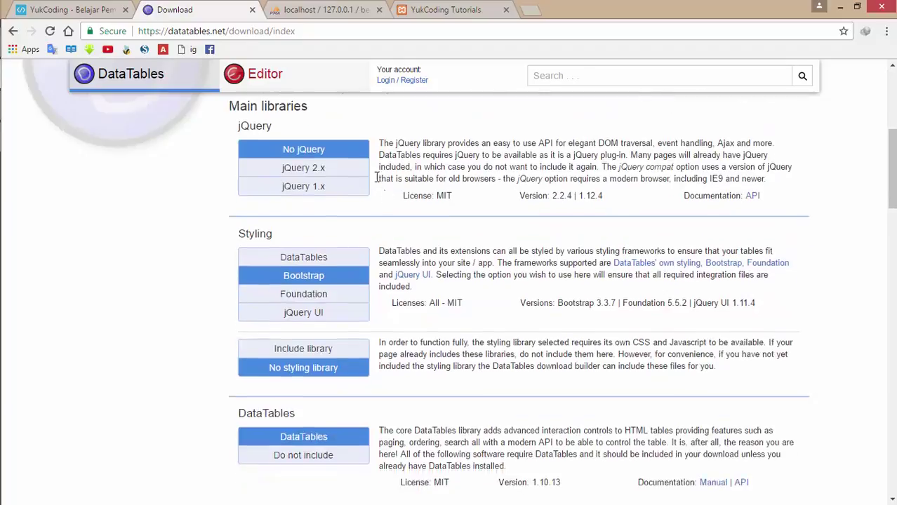
{"action": "scroll", "coordinate": [341, 284], "scroll_direction": "down", "scroll_amount": 3}
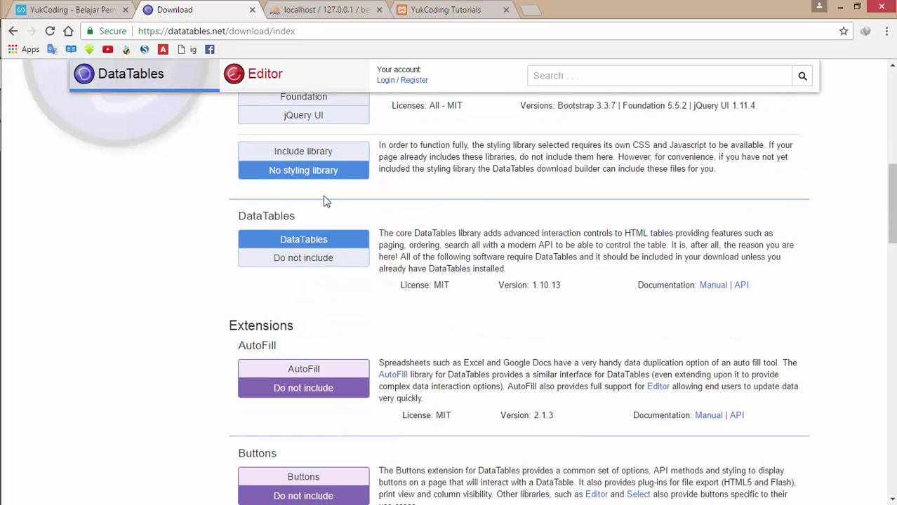
{"action": "scroll", "coordinate": [370, 294], "scroll_direction": "down", "scroll_amount": 2}
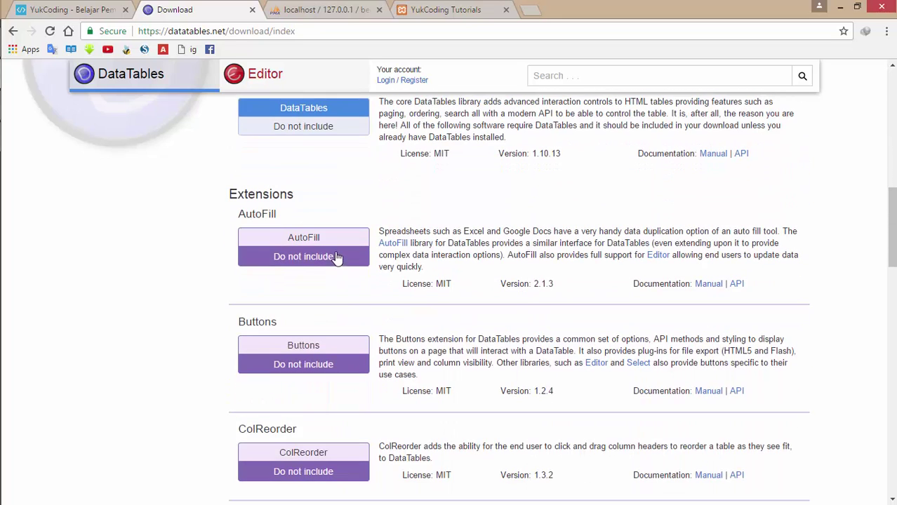
{"action": "scroll", "coordinate": [336, 255], "scroll_direction": "down", "scroll_amount": 1}
{"action": "scroll", "coordinate": [326, 361], "scroll_direction": "down", "scroll_amount": 3}
{"action": "left_click", "coordinate": [326, 344]}
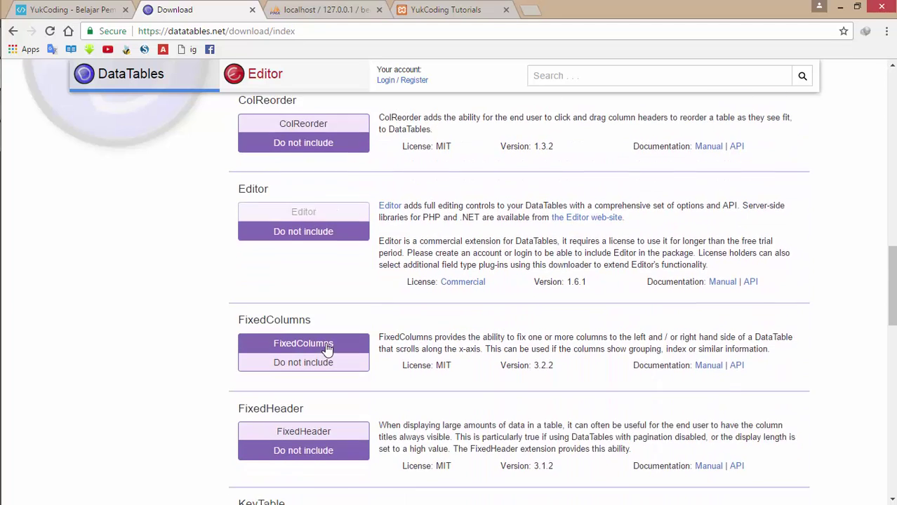
{"action": "scroll", "coordinate": [326, 316], "scroll_direction": "down", "scroll_amount": 2}
{"action": "left_click", "coordinate": [324, 229]}
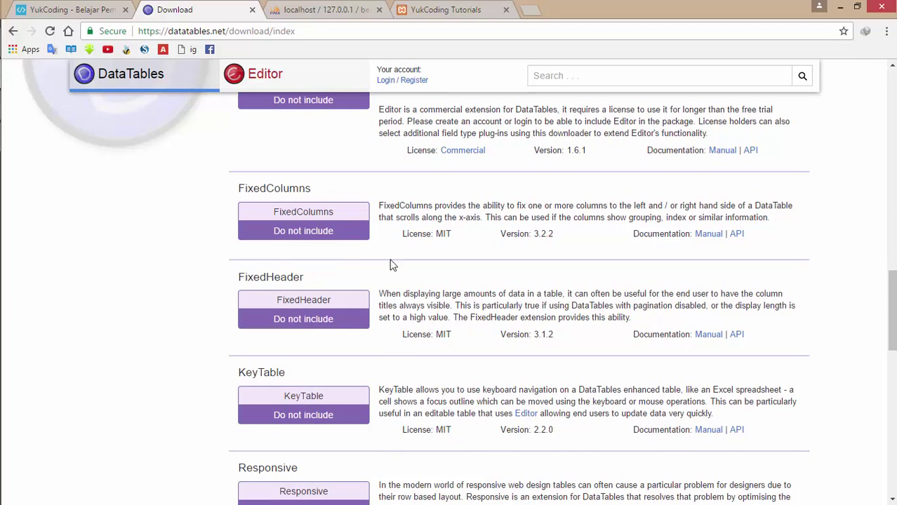
- Switch the minification packaging option to Debug and look at the package result links
{"action": "scroll", "coordinate": [414, 282], "scroll_direction": "down", "scroll_amount": 3}
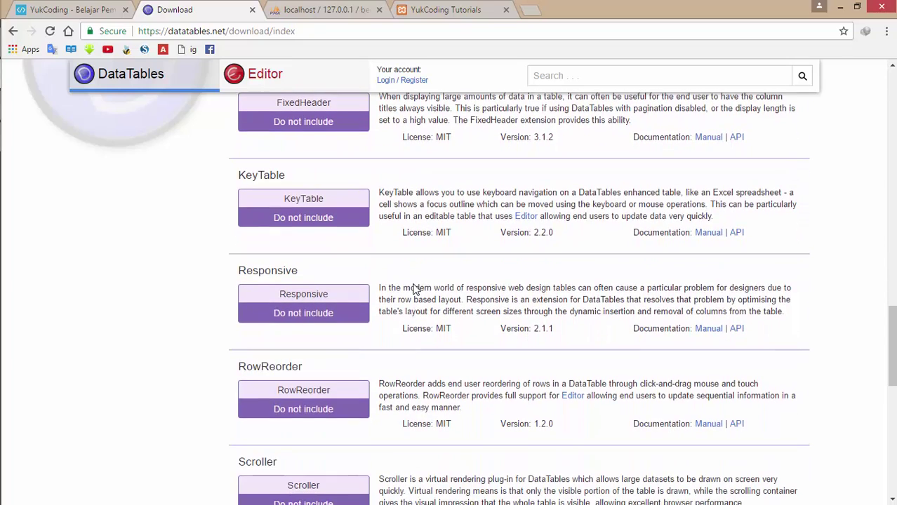
{"action": "scroll", "coordinate": [414, 287], "scroll_direction": "down", "scroll_amount": 1}
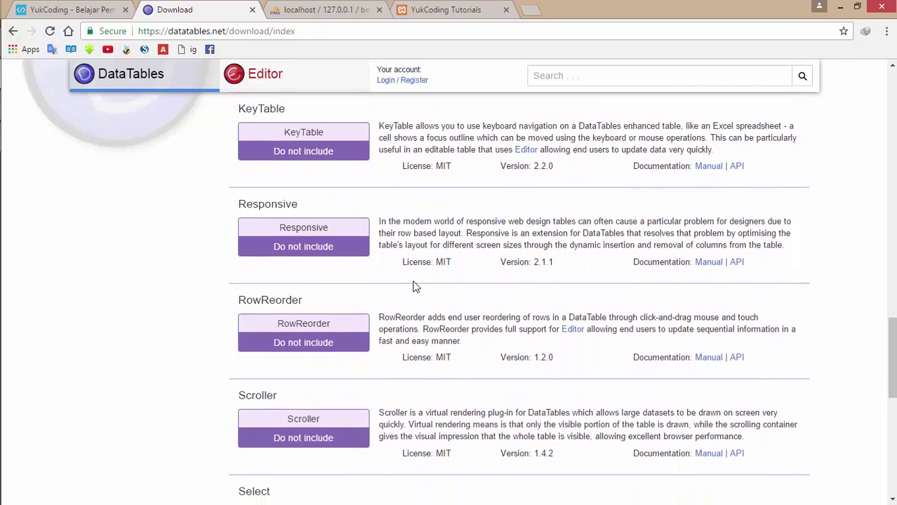
{"action": "scroll", "coordinate": [413, 281], "scroll_direction": "down", "scroll_amount": 2}
{"action": "scroll", "coordinate": [414, 282], "scroll_direction": "down", "scroll_amount": 4}
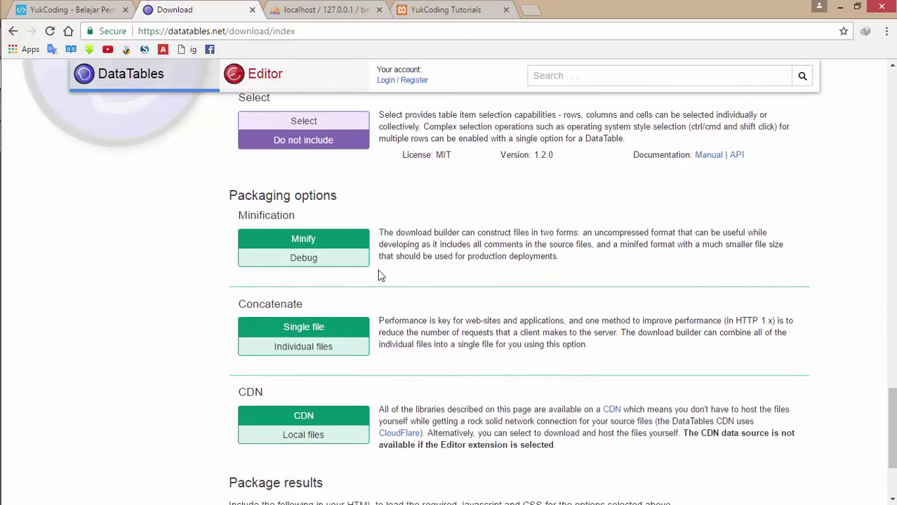
{"action": "scroll", "coordinate": [382, 270], "scroll_direction": "down", "scroll_amount": 2}
{"action": "scroll", "coordinate": [382, 270], "scroll_direction": "up", "scroll_amount": 1}
{"action": "left_click", "coordinate": [340, 188]}
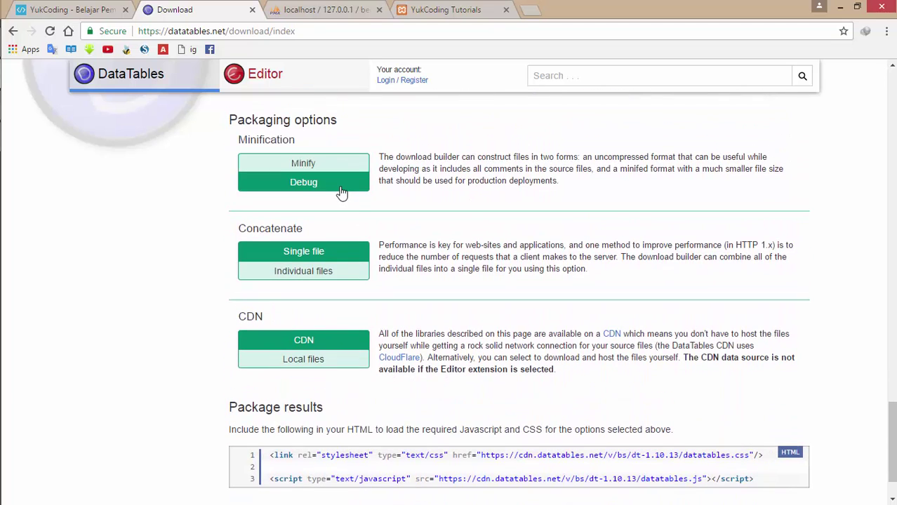
{"action": "scroll", "coordinate": [618, 379], "scroll_direction": "down", "scroll_amount": 1}
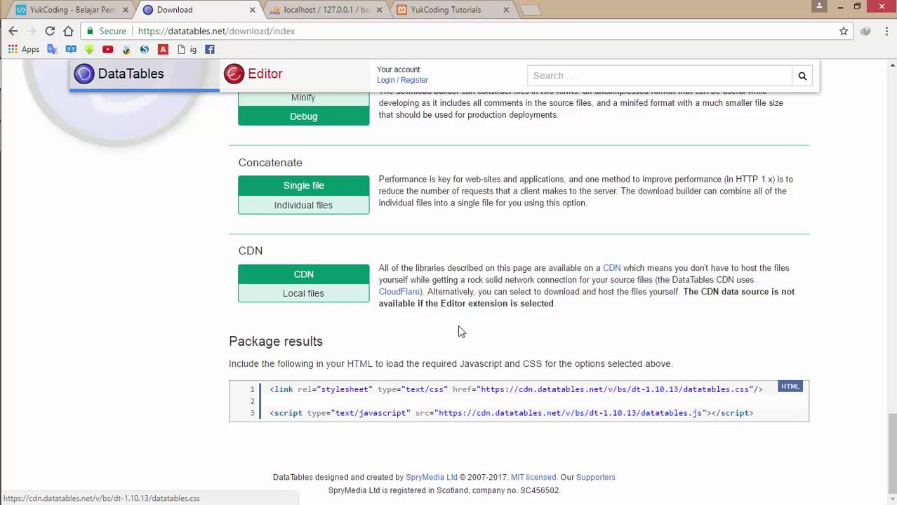
{"action": "scroll", "coordinate": [419, 214], "scroll_direction": "up", "scroll_amount": 1}
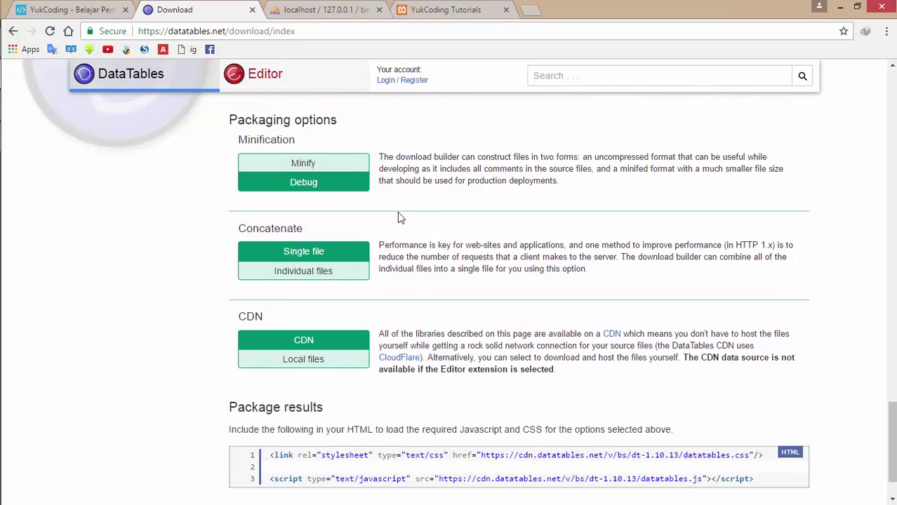
- Set the packaging options to Minify and Local files, keeping the single-file concatenation
{"action": "left_click", "coordinate": [355, 170]}
{"action": "scroll", "coordinate": [596, 257], "scroll_direction": "down", "scroll_amount": 1}
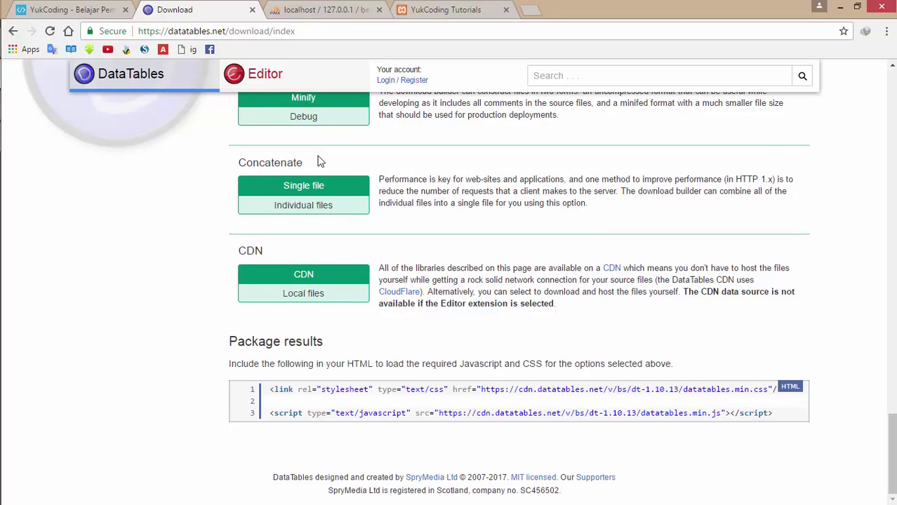
{"action": "scroll", "coordinate": [319, 165], "scroll_direction": "up", "scroll_amount": 1}
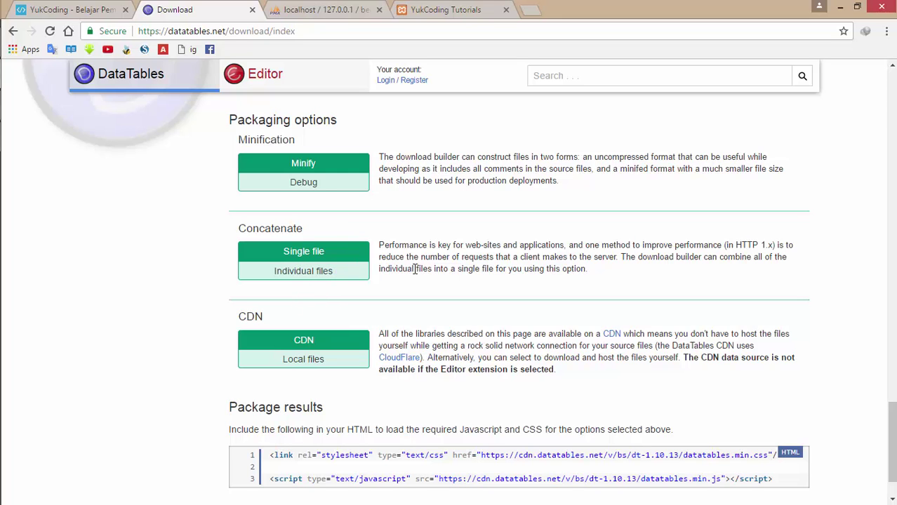
{"action": "scroll", "coordinate": [442, 262], "scroll_direction": "down", "scroll_amount": 2}
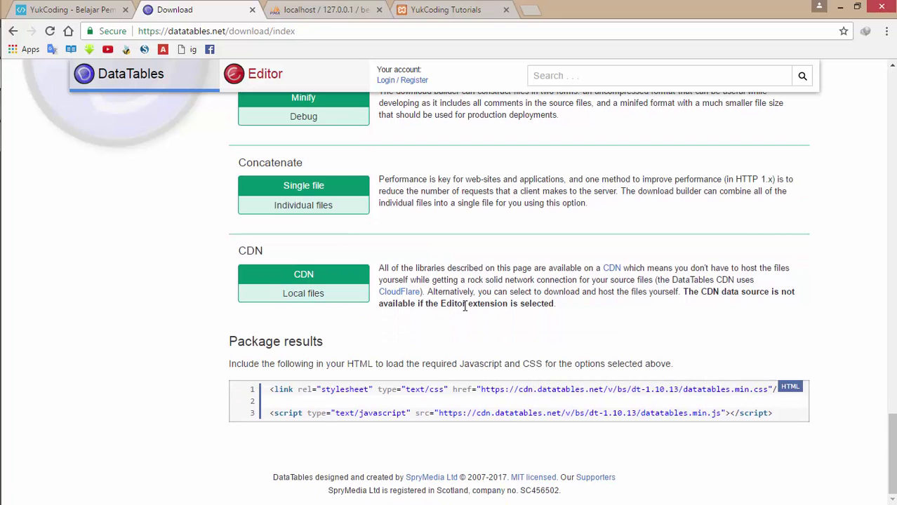
{"action": "left_click", "coordinate": [327, 297]}
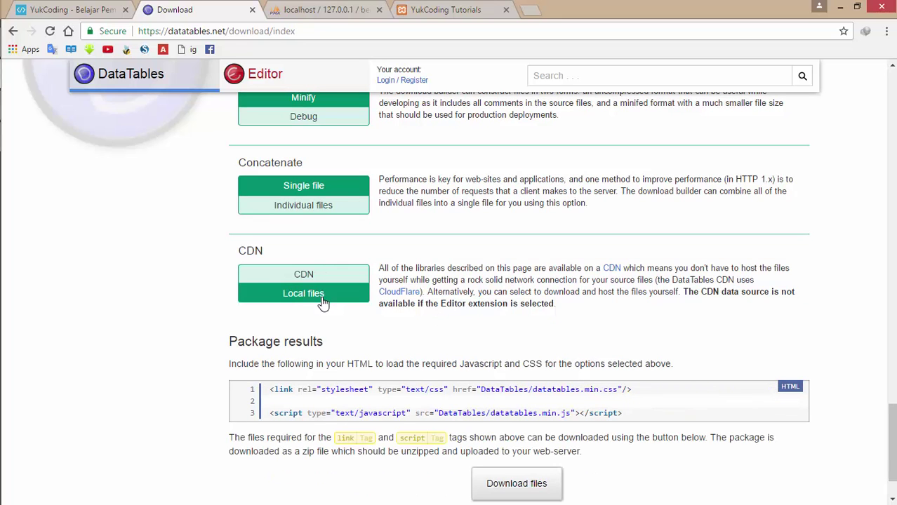
{"action": "scroll", "coordinate": [455, 419], "scroll_direction": "down", "scroll_amount": 2}
- Review the selected main libraries, styling and extensions in the download builder, with a brief look at the YukCoding blog
{"action": "scroll", "coordinate": [481, 360], "scroll_direction": "up", "scroll_amount": 20}
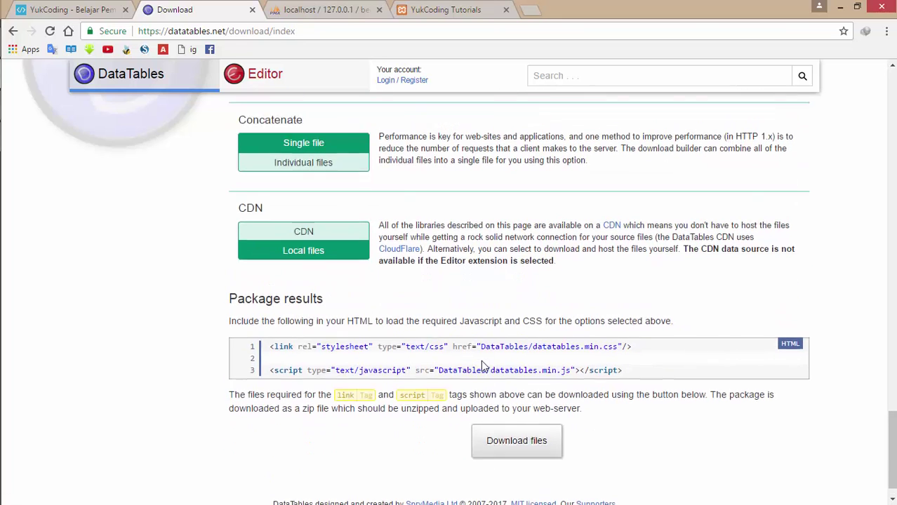
{"action": "scroll", "coordinate": [478, 335], "scroll_direction": "up", "scroll_amount": 10}
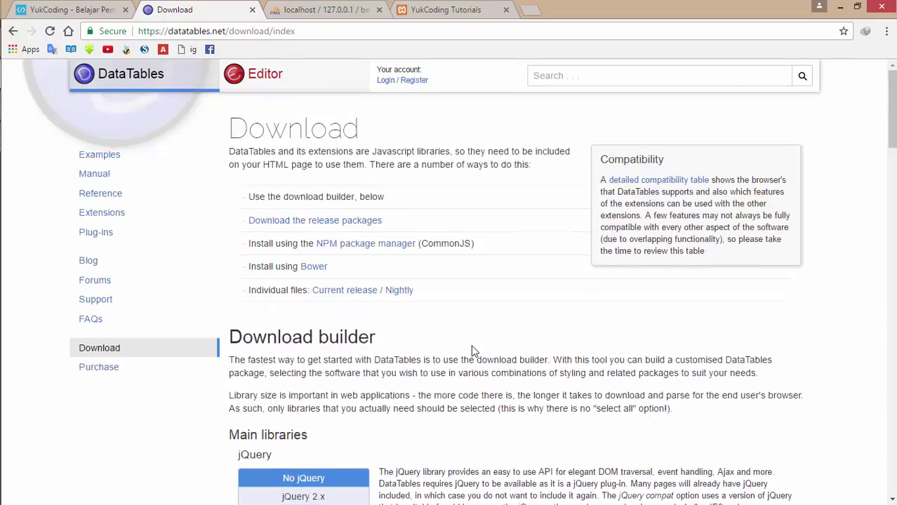
{"action": "scroll", "coordinate": [471, 345], "scroll_direction": "down", "scroll_amount": 3}
{"action": "scroll", "coordinate": [574, 297], "scroll_direction": "down", "scroll_amount": 4}
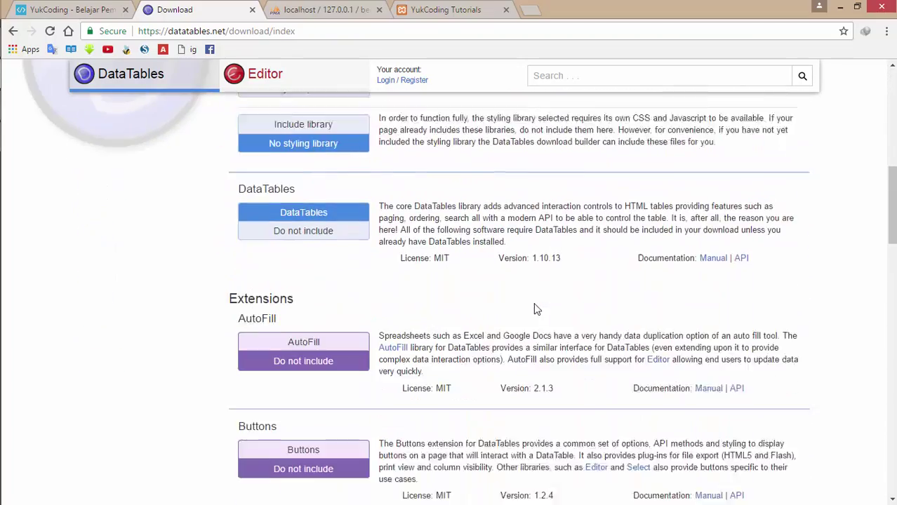
{"action": "scroll", "coordinate": [536, 309], "scroll_direction": "up", "scroll_amount": 1}
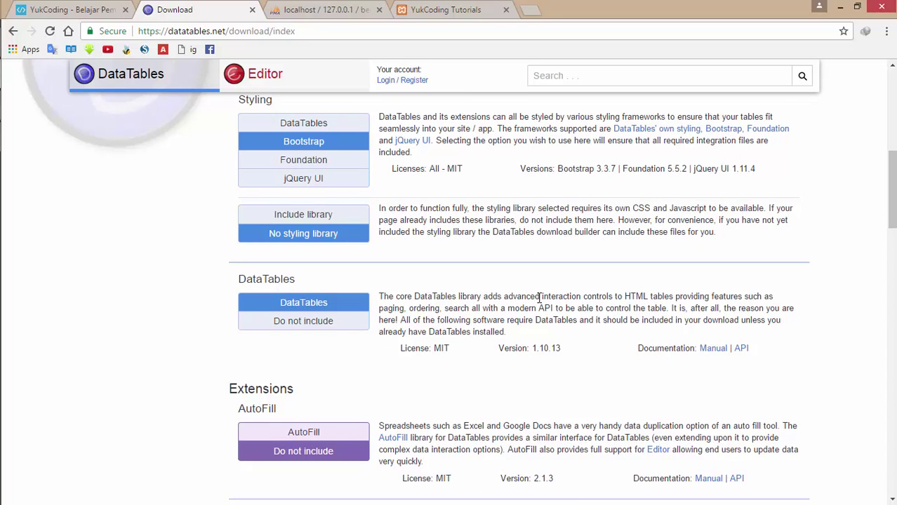
{"action": "scroll", "coordinate": [539, 299], "scroll_direction": "down", "scroll_amount": 4}
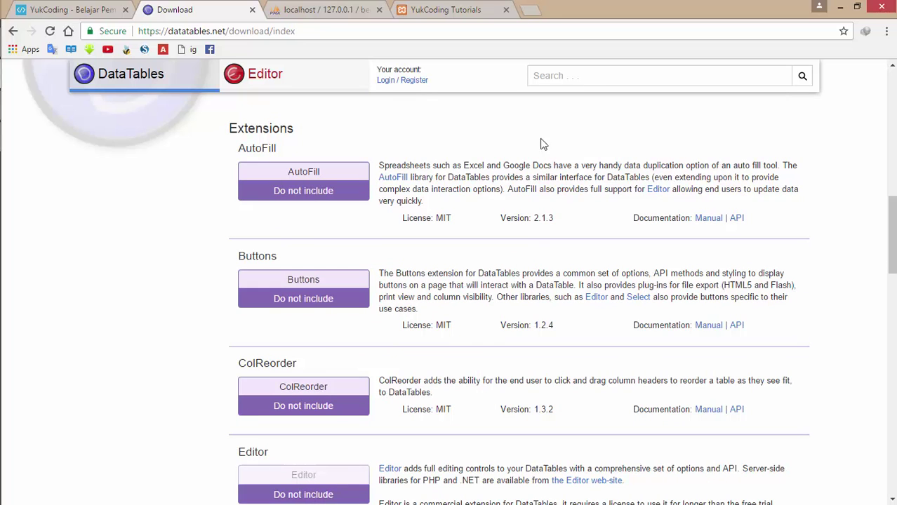
{"action": "left_click", "coordinate": [97, 9]}
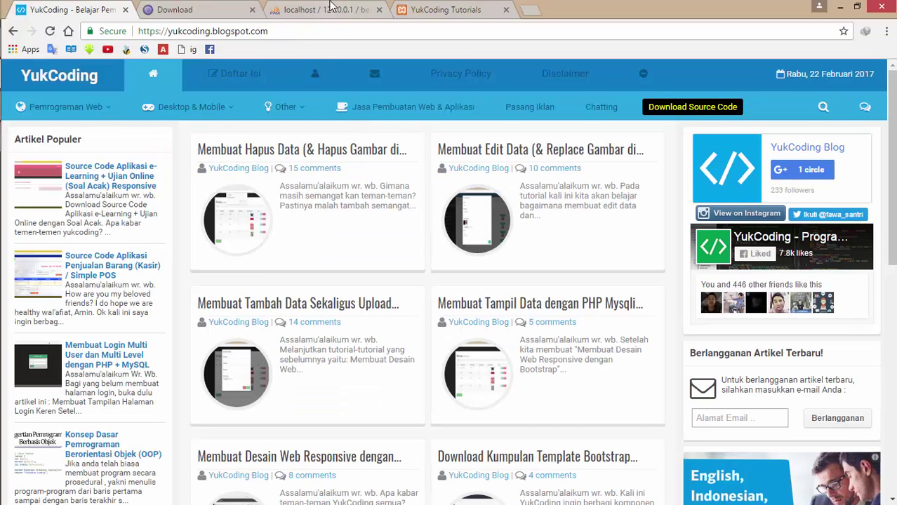
{"action": "left_click", "coordinate": [184, 9]}
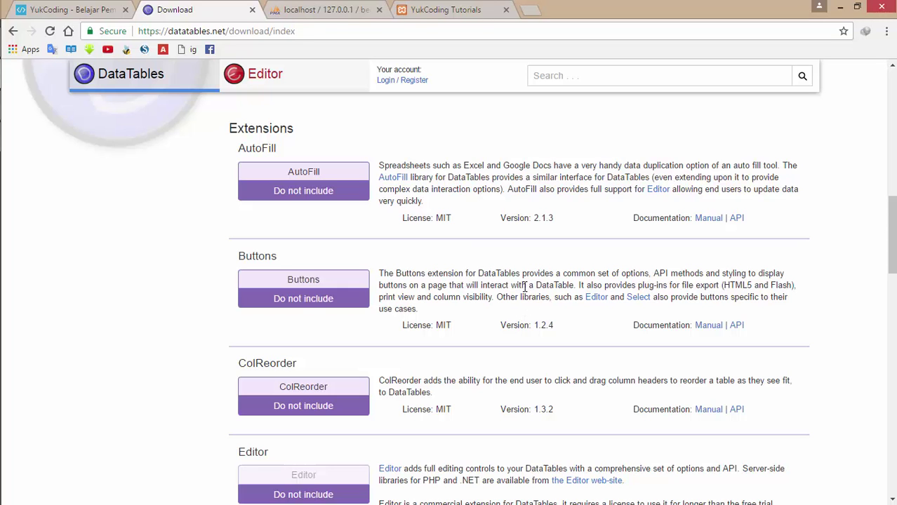
- Download the configured package as DataTables.zip into the Compressed downloads folder and close the download page
{"action": "scroll", "coordinate": [524, 290], "scroll_direction": "down", "scroll_amount": 9}
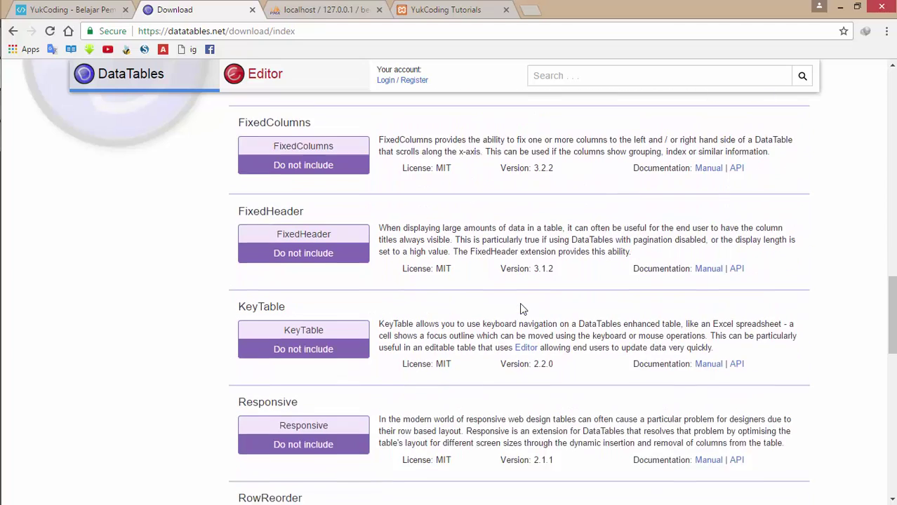
{"action": "scroll", "coordinate": [521, 303], "scroll_direction": "down", "scroll_amount": 7}
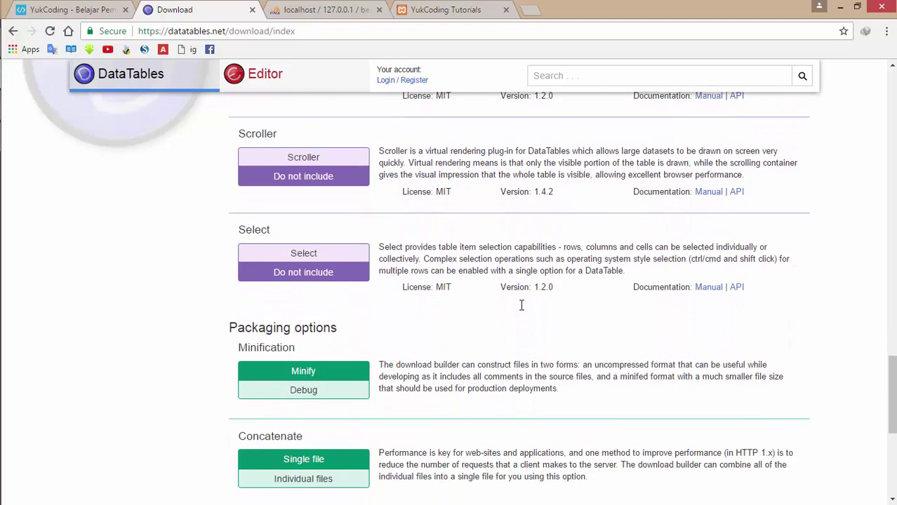
{"action": "scroll", "coordinate": [522, 310], "scroll_direction": "down", "scroll_amount": 4}
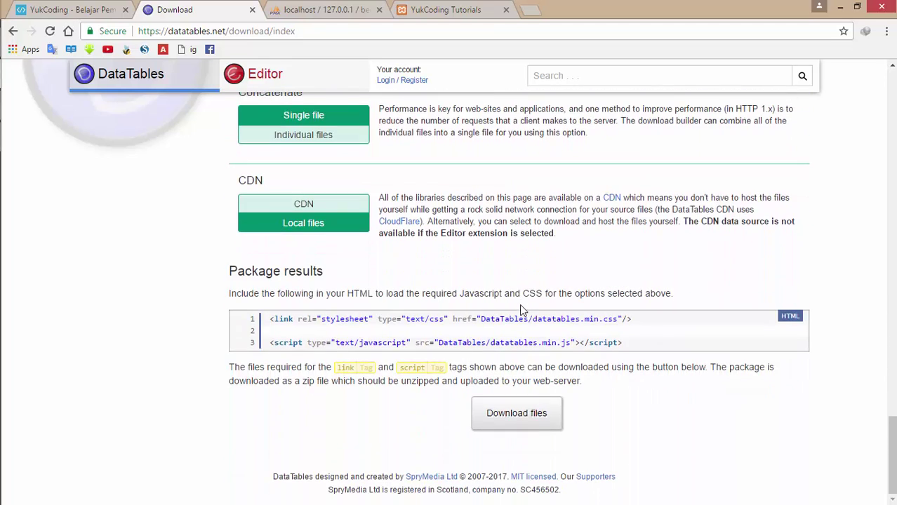
{"action": "left_click", "coordinate": [516, 416]}
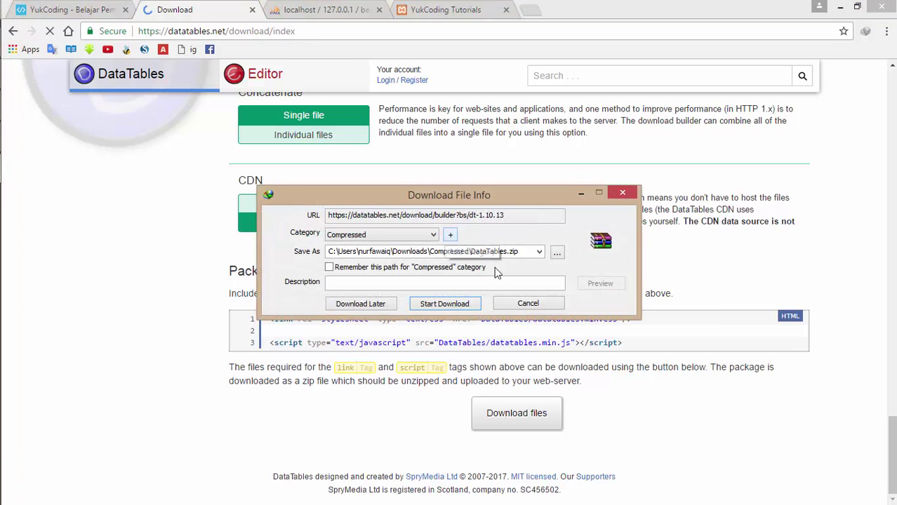
{"action": "left_click", "coordinate": [453, 306]}
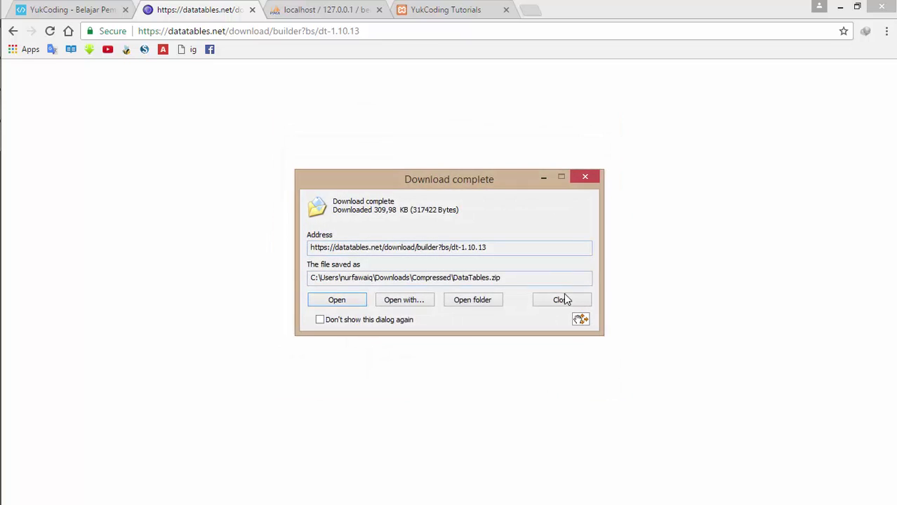
{"action": "left_click", "coordinate": [252, 10]}
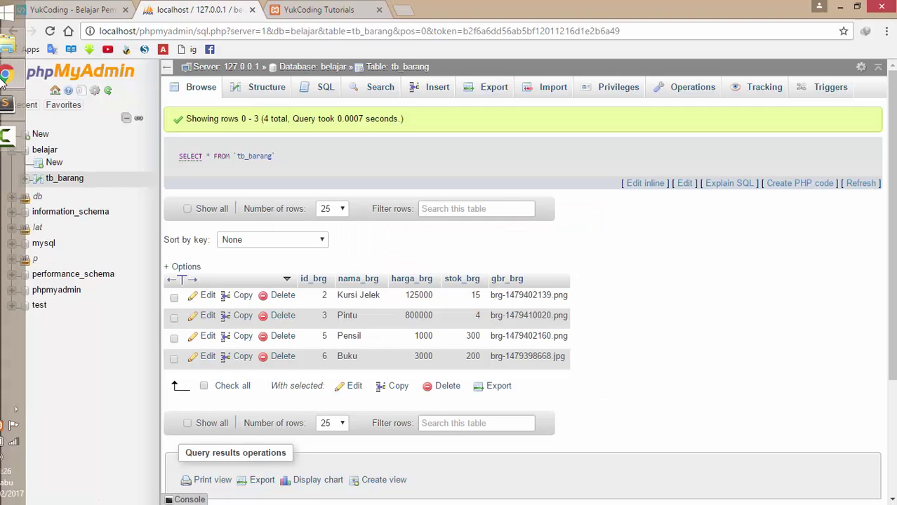
- Switch to File Explorer and open the Compressed folder inside Downloads
{"action": "left_click", "coordinate": [13, 425]}
{"action": "left_click", "coordinate": [56, 198]}
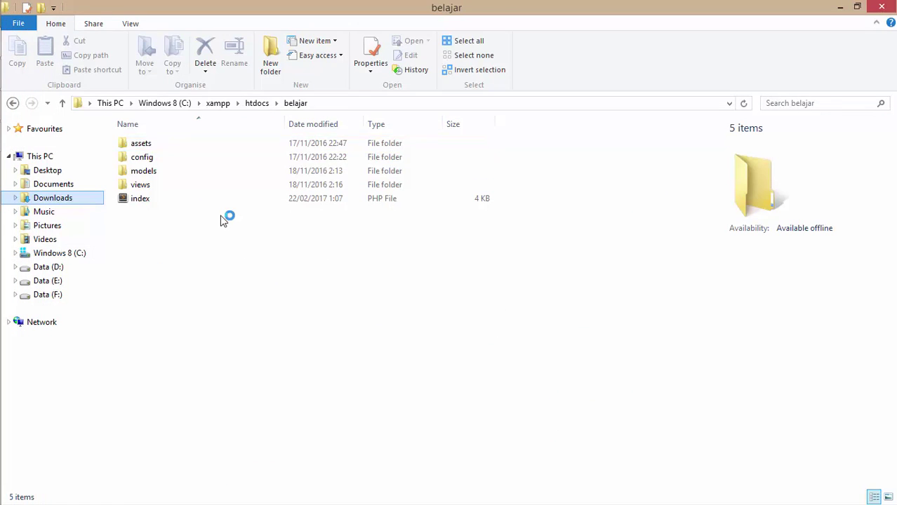
{"action": "double_click", "coordinate": [148, 159]}
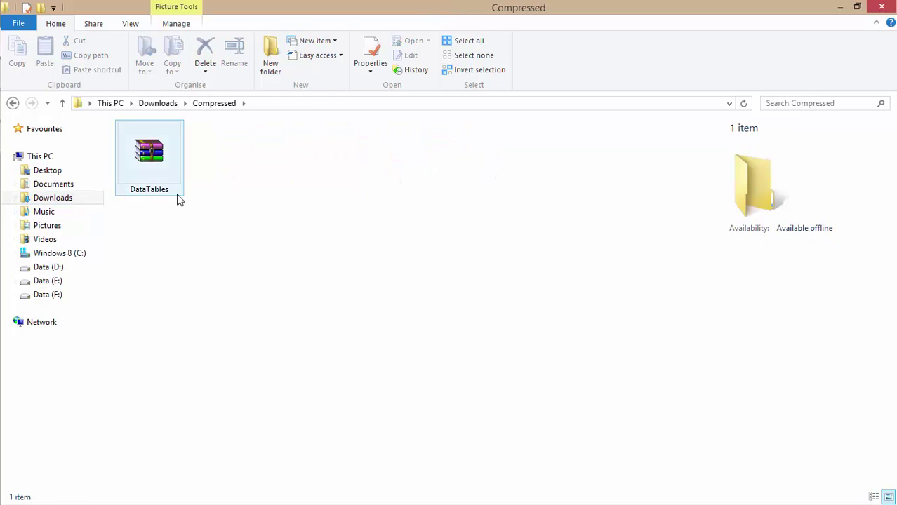
- Look at the contents of the DataTables archive in WinRAR and close it
{"action": "left_click", "coordinate": [148, 172]}
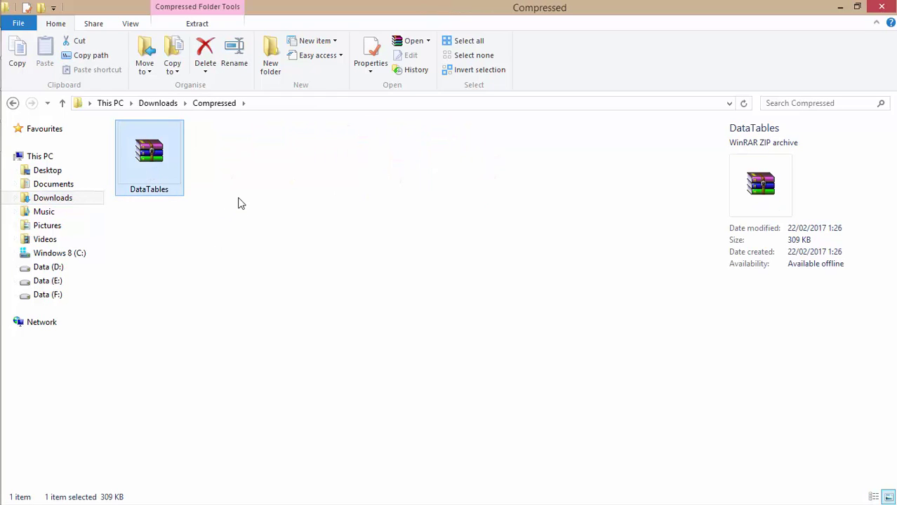
{"action": "left_click", "coordinate": [178, 257]}
{"action": "double_click", "coordinate": [168, 185]}
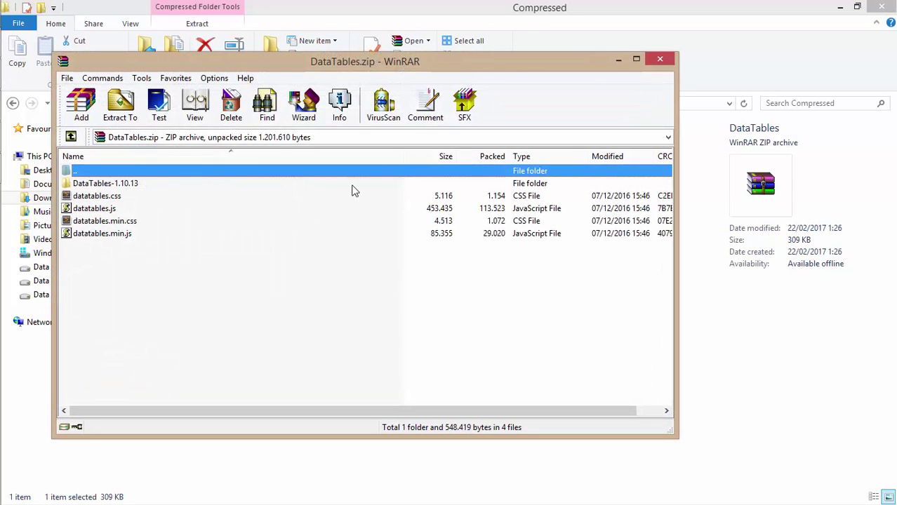
{"action": "left_click", "coordinate": [660, 59]}
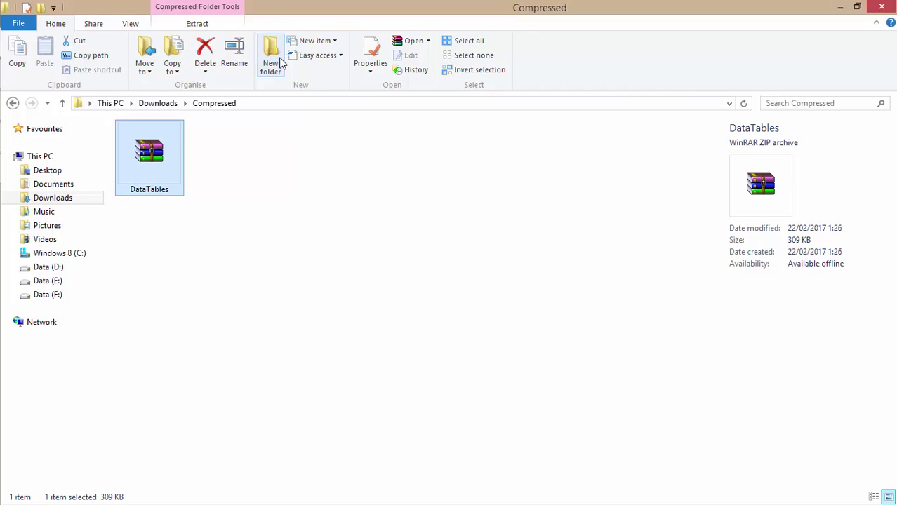
- Create a folder named dataTables in the Compressed folder and move the DataTables archive into it
{"action": "left_click", "coordinate": [271, 63]}
{"action": "type", "text": "data"}
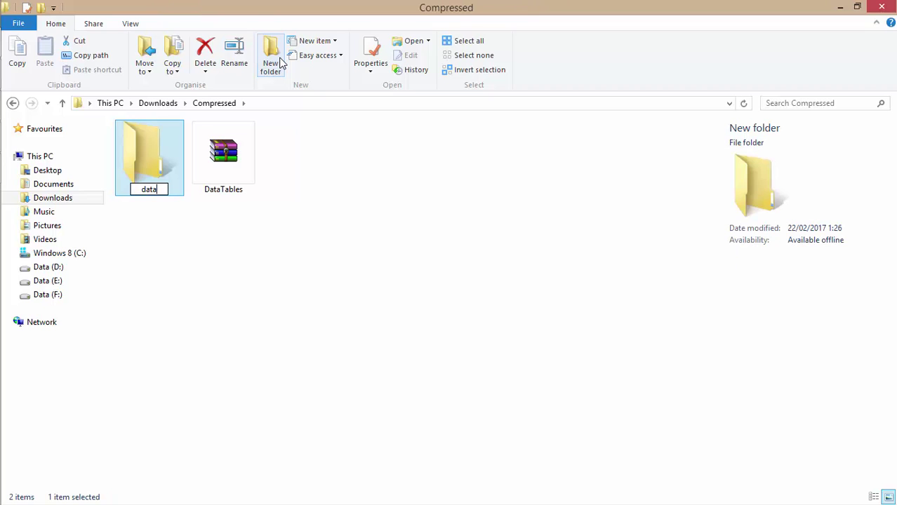
{"action": "type", "text": "Tables"}
{"action": "key", "text": "Return"}
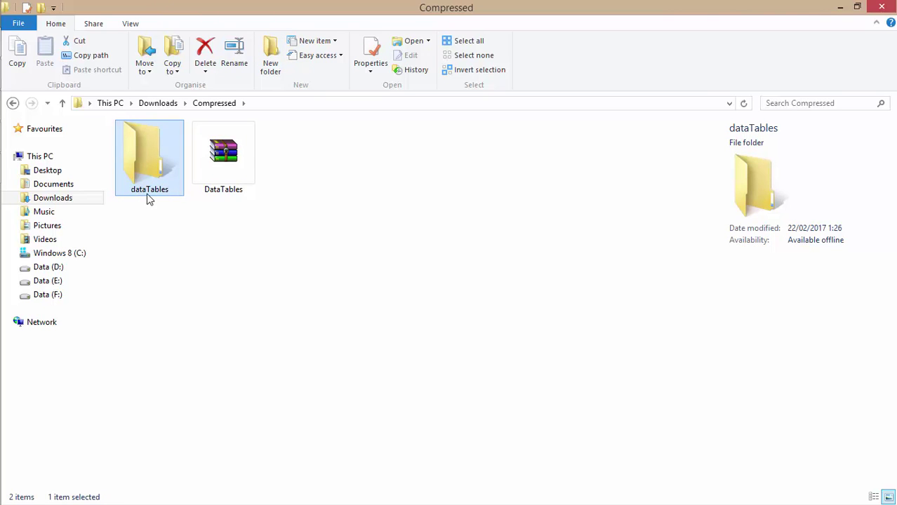
{"action": "left_click", "coordinate": [217, 167]}
{"action": "left_click_drag", "start_coordinate": [218, 160], "coordinate": [140, 168]}
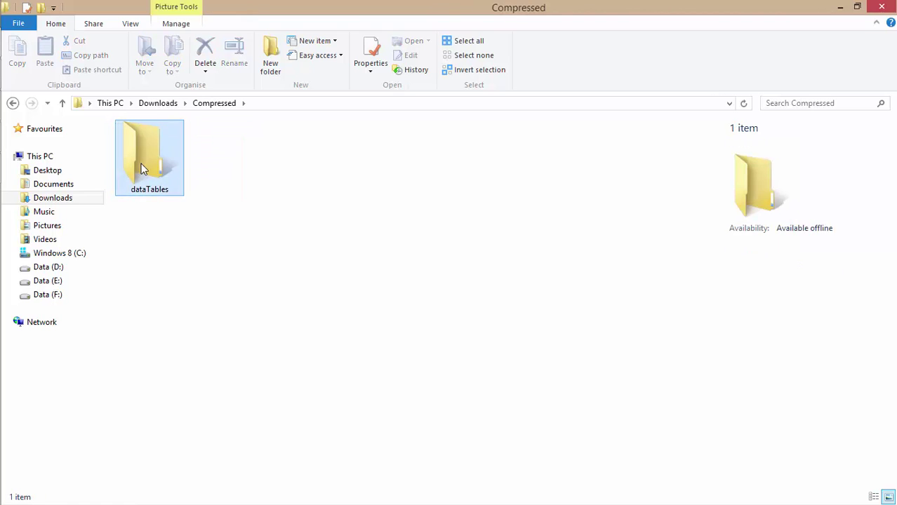
- Extract the DataTables archive directly inside the dataTables folder, and move the archive itself back to the Compressed folder
{"action": "double_click", "coordinate": [144, 158]}
{"action": "left_click", "coordinate": [145, 149]}
{"action": "right_click", "coordinate": [145, 149]}
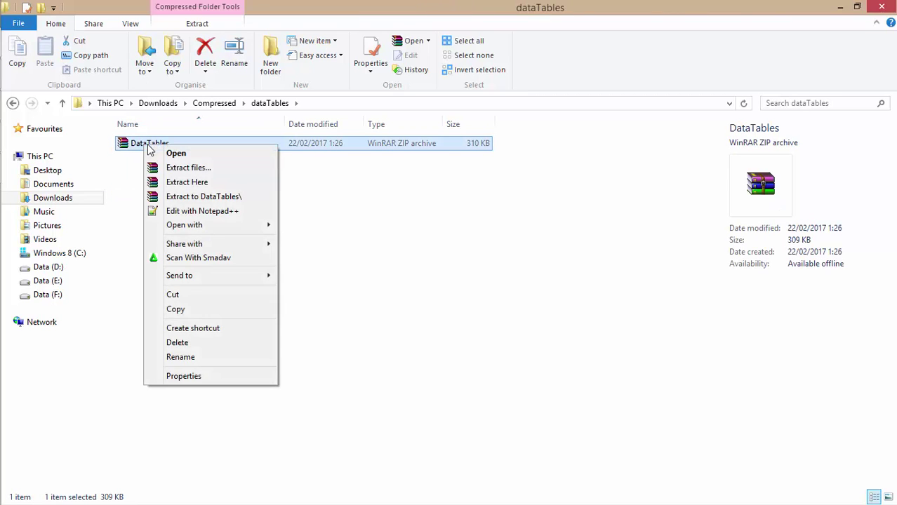
{"action": "left_click", "coordinate": [179, 181]}
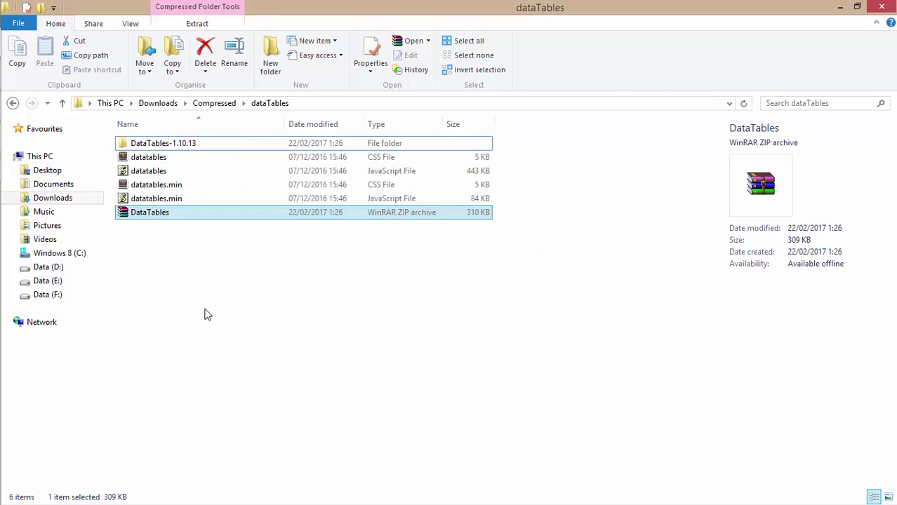
{"action": "left_click", "coordinate": [172, 219]}
{"action": "key", "text": "ctrl+z"}
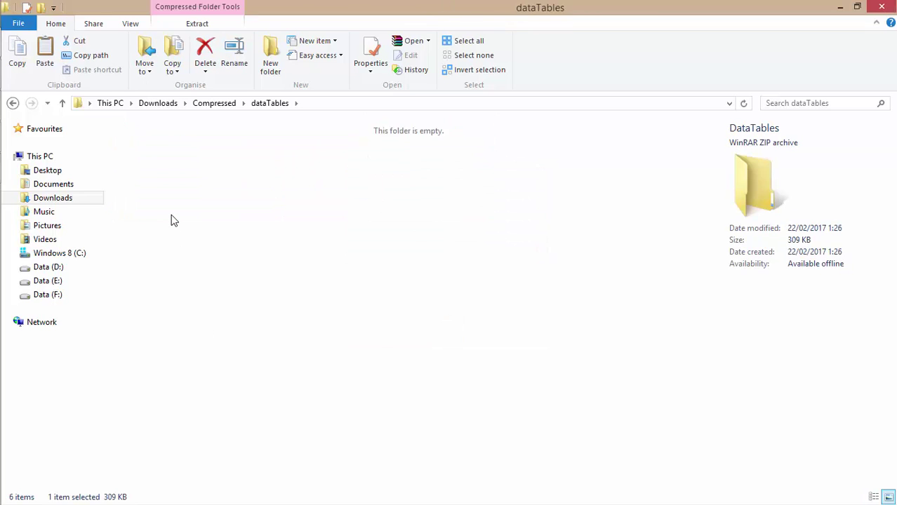
{"action": "double_click", "coordinate": [150, 158]}
{"action": "left_click", "coordinate": [161, 171]}
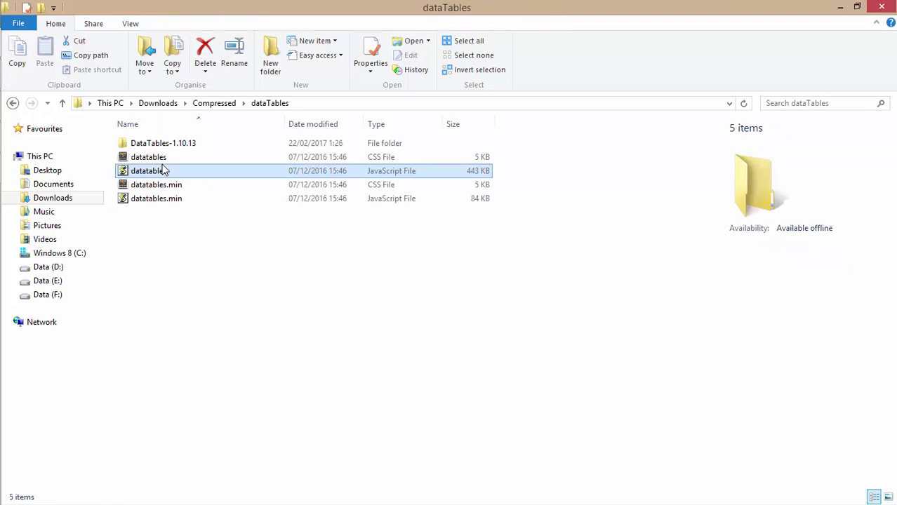
- Place the extracted dataTables folder into the assets folder of C:\xampp\htdocs\belajar
{"action": "key", "text": "BackSpace"}
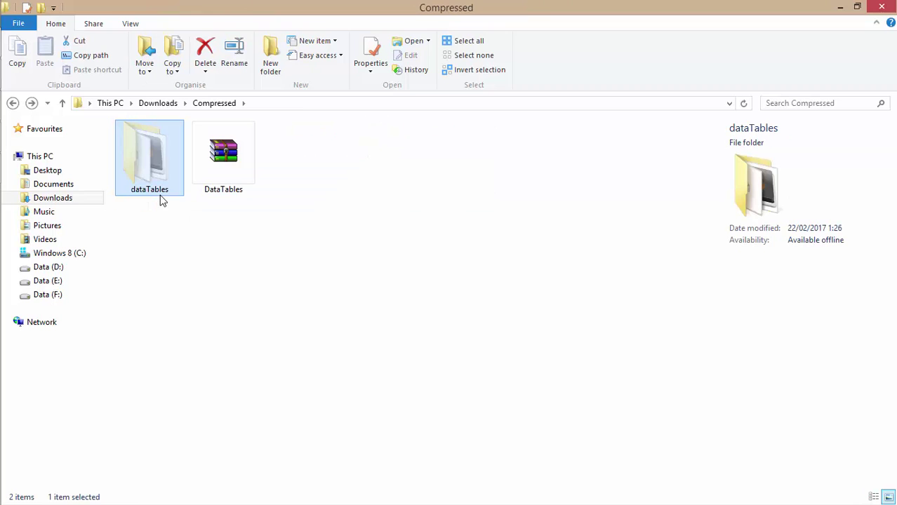
{"action": "left_click", "coordinate": [93, 259]}
{"action": "double_click", "coordinate": [175, 238]}
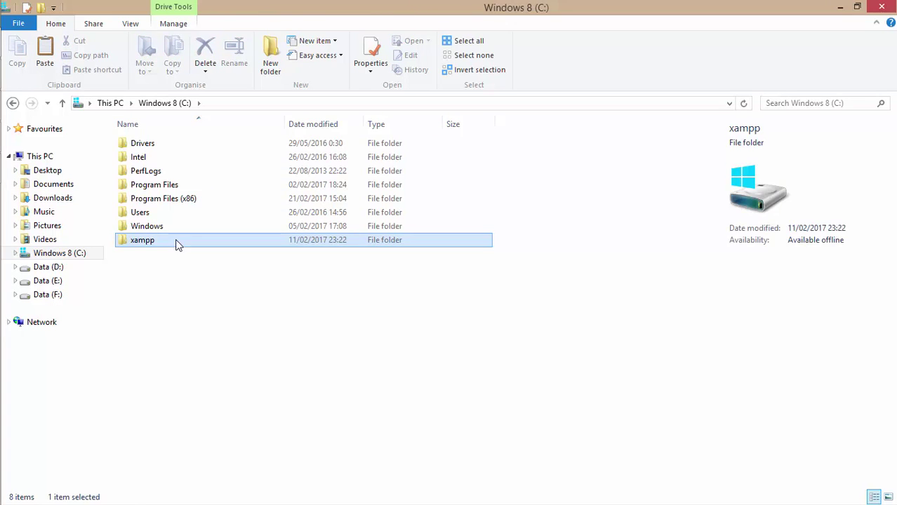
{"action": "double_click", "coordinate": [161, 213]}
{"action": "double_click", "coordinate": [161, 198]}
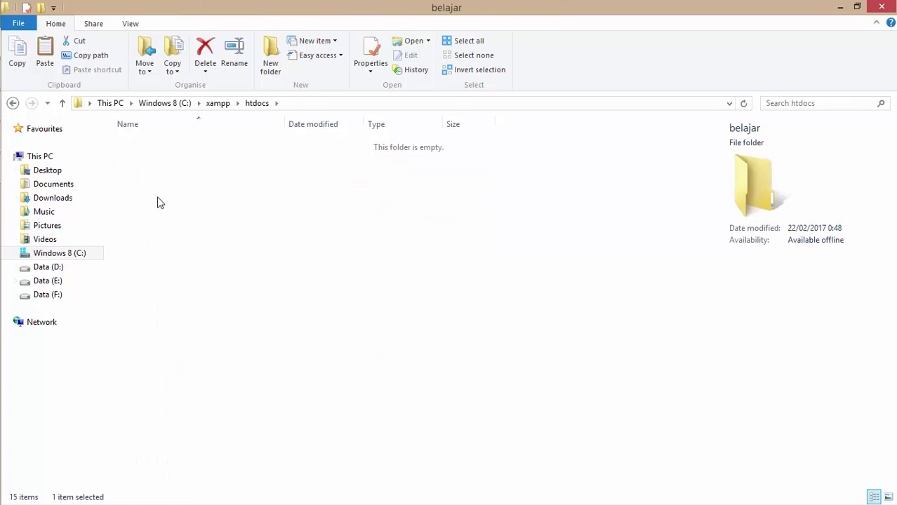
{"action": "double_click", "coordinate": [155, 145]}
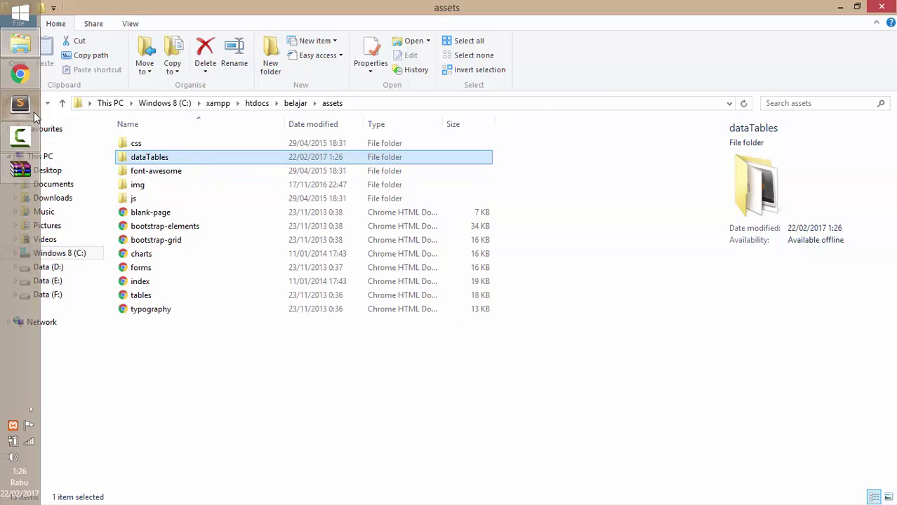
- Close the leftover WinRAR window and check the contents of the dataTables folder in assets
{"action": "left_click", "coordinate": [20, 168]}
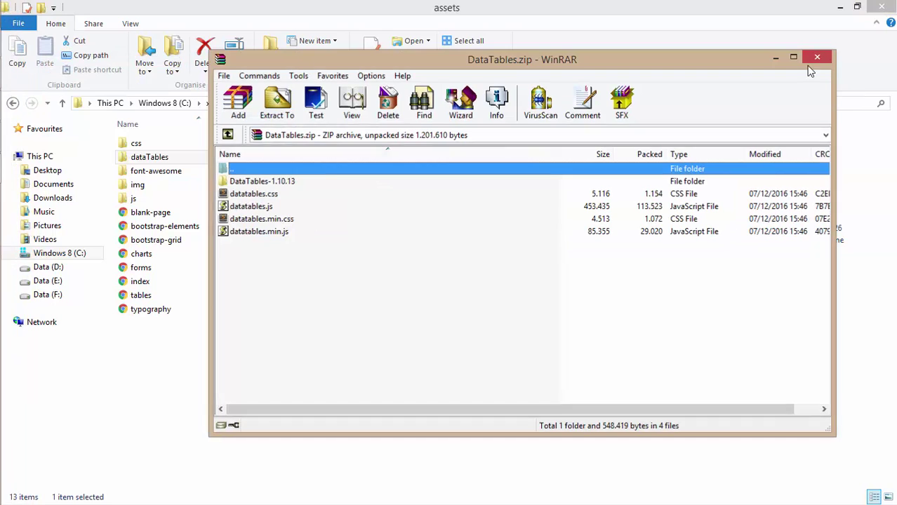
{"action": "left_click", "coordinate": [817, 57]}
{"action": "double_click", "coordinate": [266, 161]}
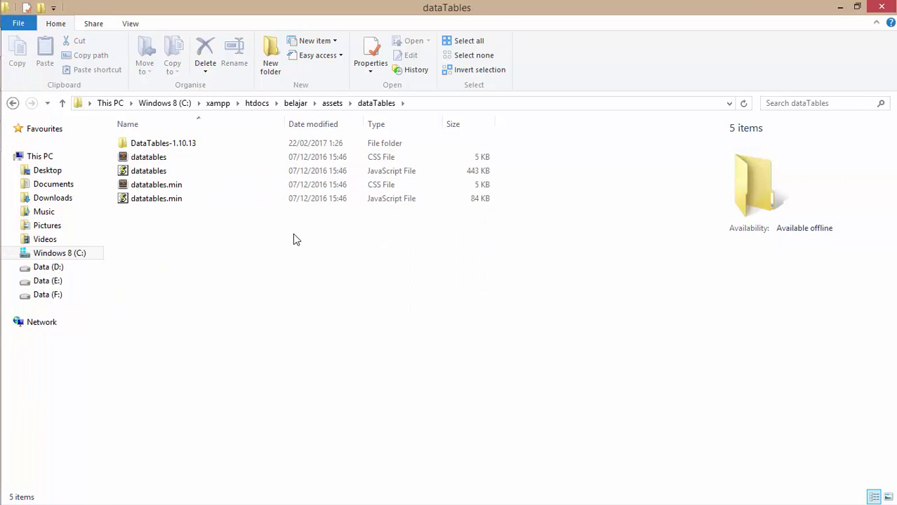
{"action": "key", "text": "alt+Left"}
- Switch to Sublime Text, expand the assets and dataTables folders of the belajar project, and open index.php
{"action": "left_click", "coordinate": [18, 136]}
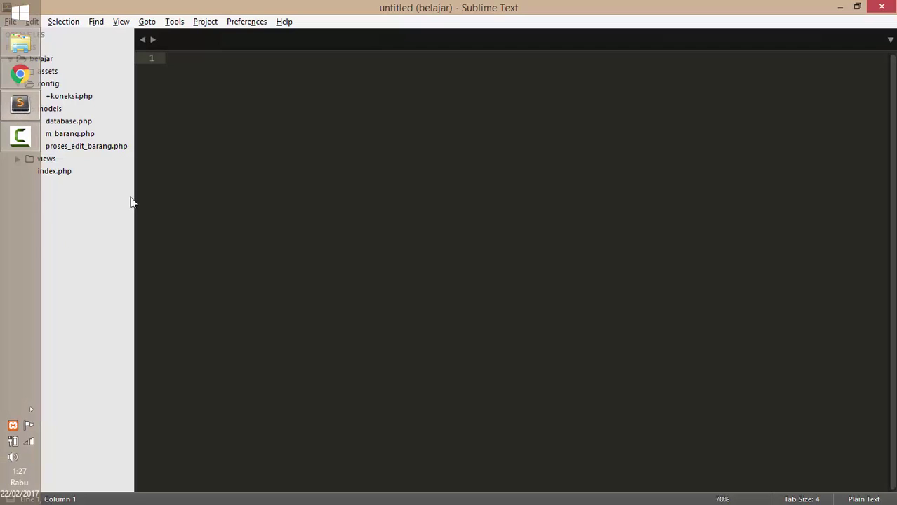
{"action": "left_click", "coordinate": [48, 72]}
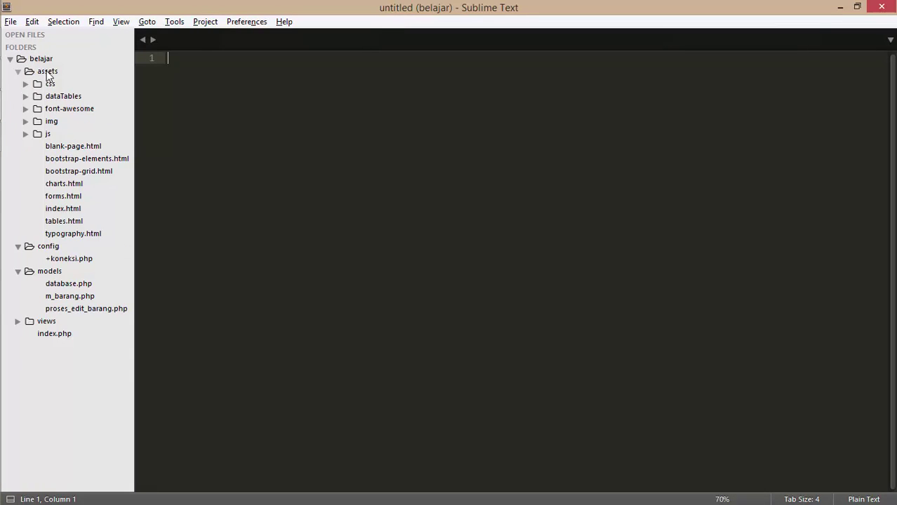
{"action": "left_click", "coordinate": [56, 96]}
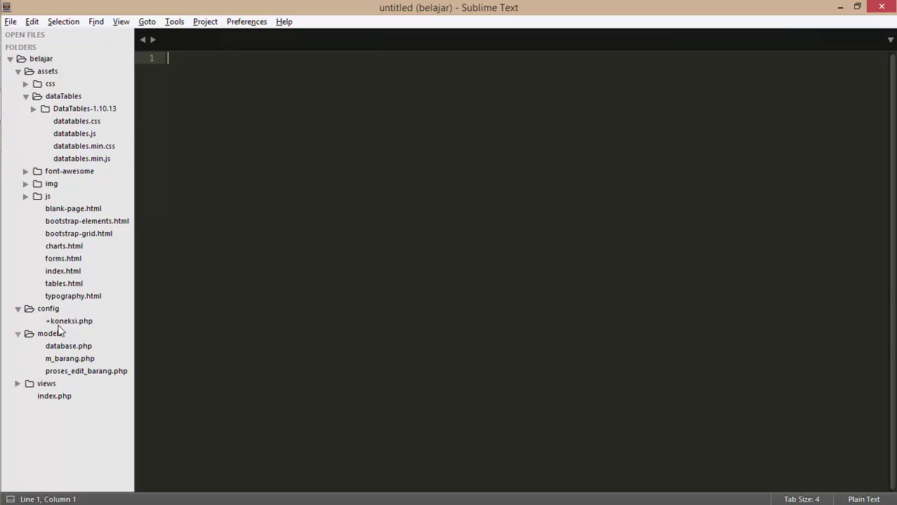
{"action": "double_click", "coordinate": [56, 396]}
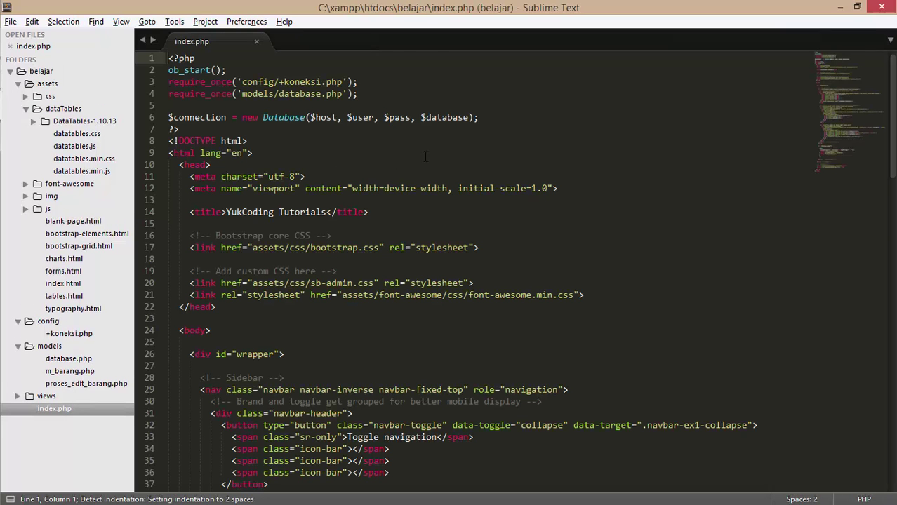
- Duplicate the bootstrap.css stylesheet link on a new line directly below the original in the head of index.php
{"action": "left_click", "coordinate": [491, 244]}
{"action": "key", "text": "Return"}
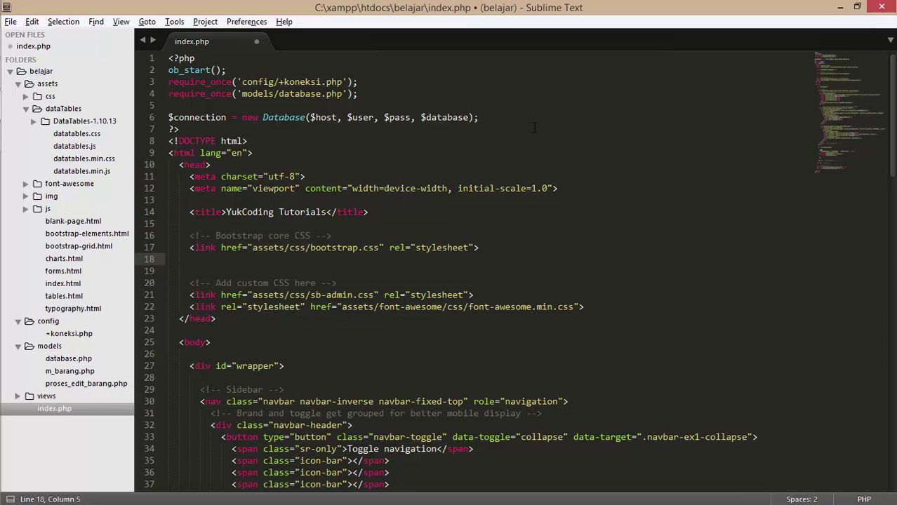
{"action": "left_click_drag", "start_coordinate": [490, 250], "coordinate": [189, 251]}
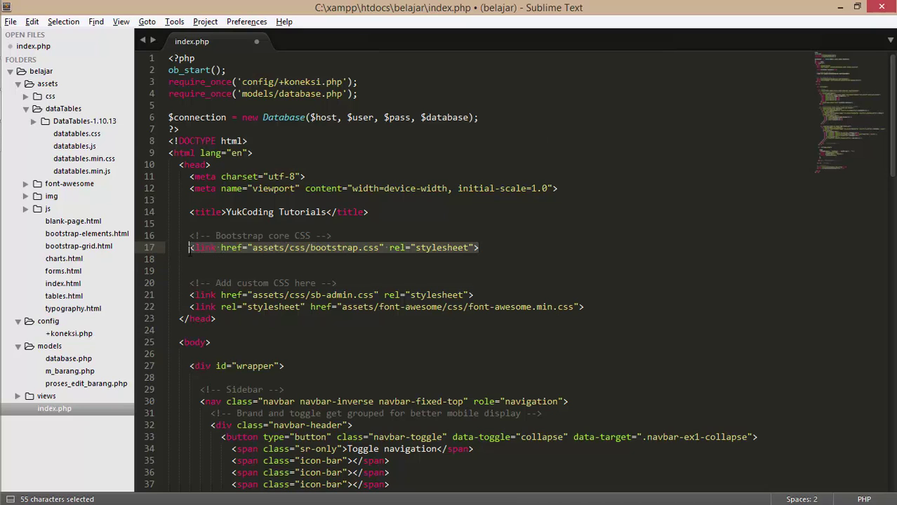
{"action": "key", "text": "ctrl+c"}
{"action": "left_click", "coordinate": [222, 259]}
{"action": "key", "text": "ctrl+v"}
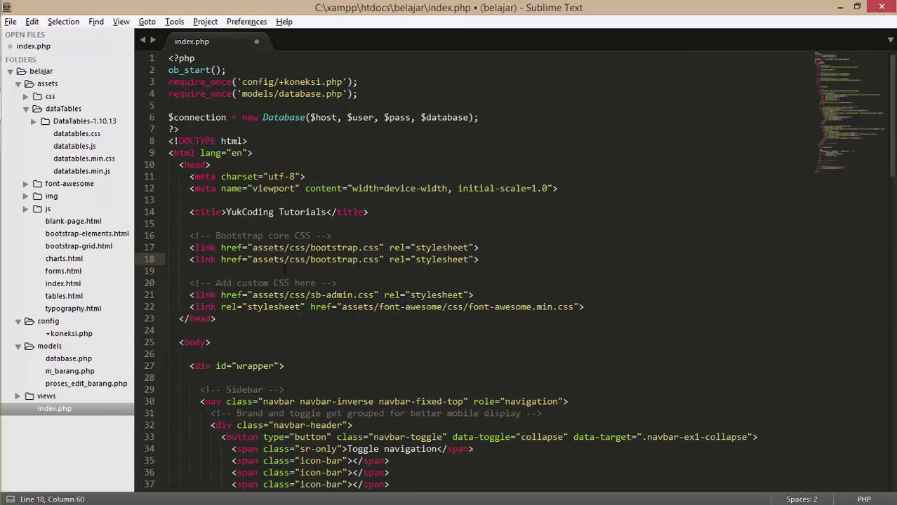
- Change the folder in the copied stylesheet link's path from css to dataTables
{"action": "key", "text": "BackSpace"}
{"action": "key", "text": "BackSpace"}
{"action": "key", "text": "BackSpace"}
{"action": "type", "text": "datat"}
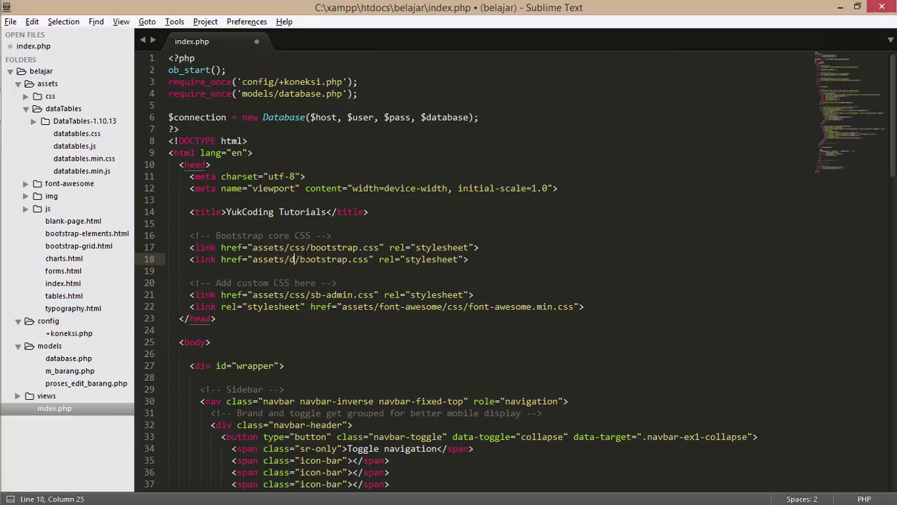
{"action": "type", "text": "Ta"}
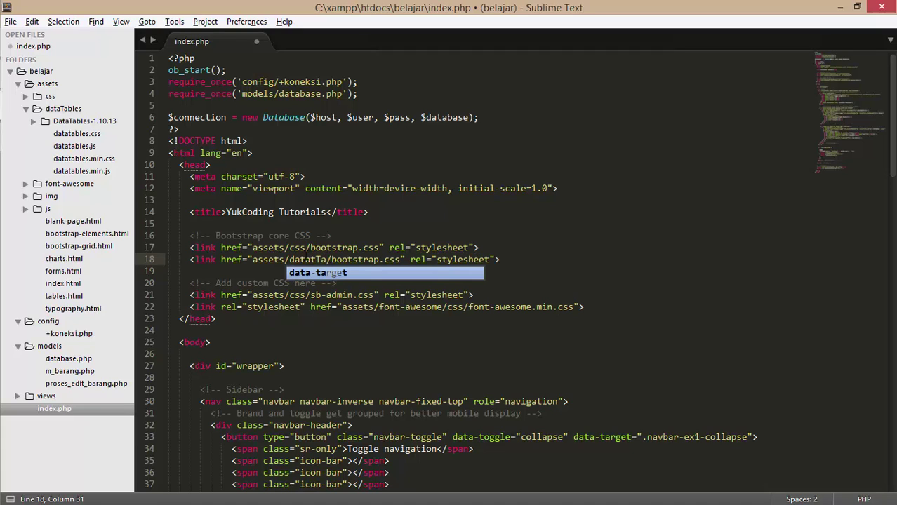
{"action": "key", "text": "BackSpace"}
{"action": "key", "text": "BackSpace"}
{"action": "type", "text": "able"}
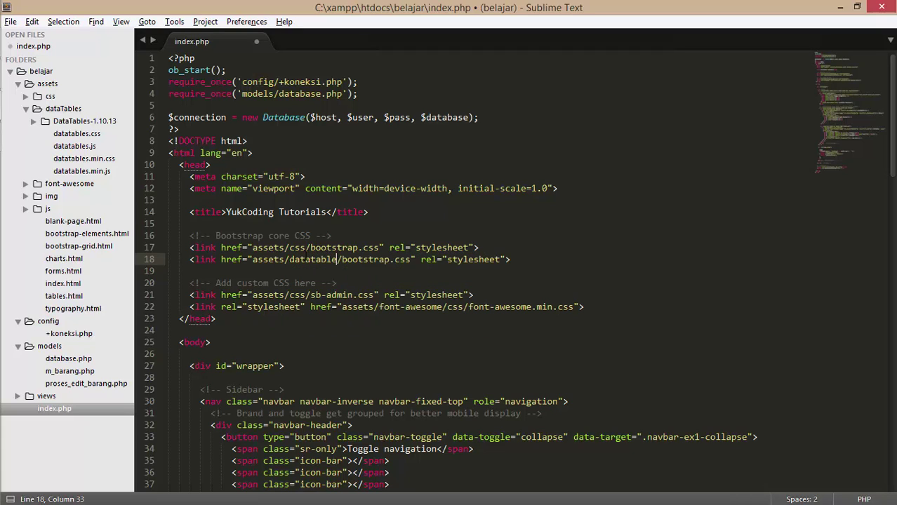
{"action": "type", "text": "s"}
{"action": "key", "text": "shift+Right"}
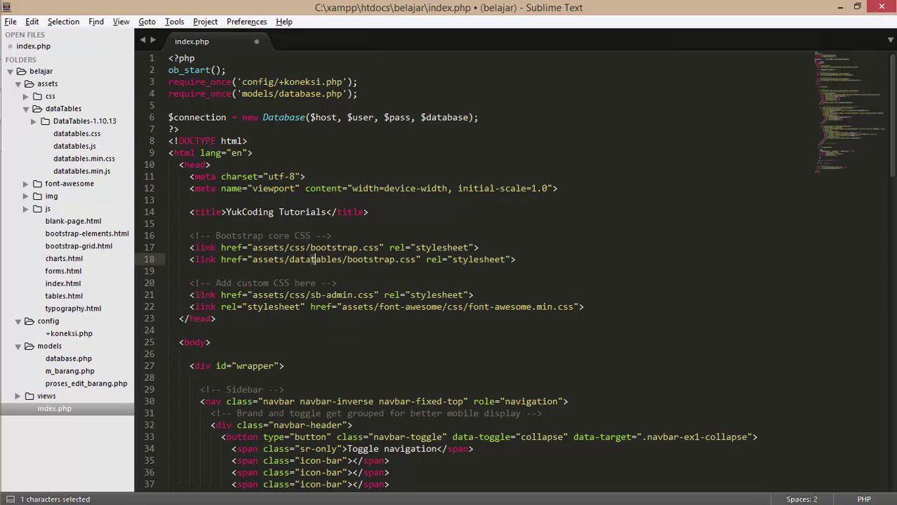
{"action": "type", "text": "T"}
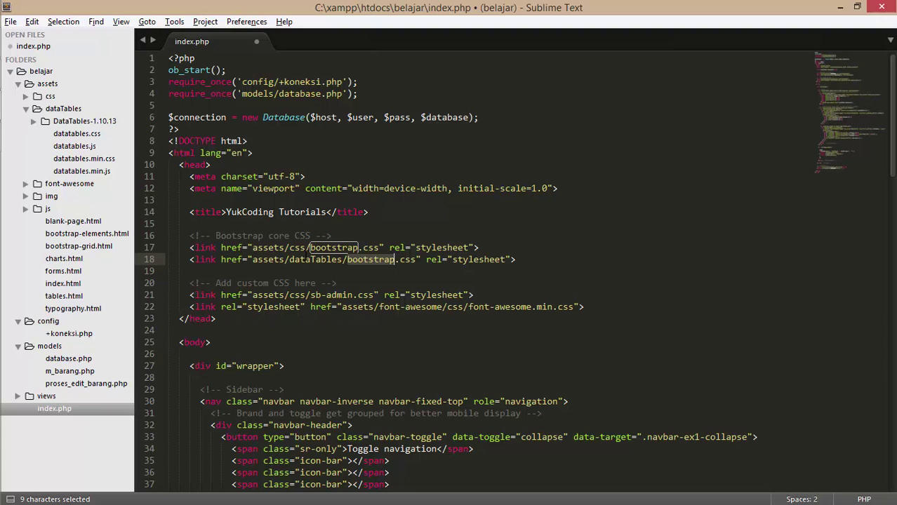
- Point the copied stylesheet link to the file datatables.min.css and save index.php
{"action": "type", "text": "data"}
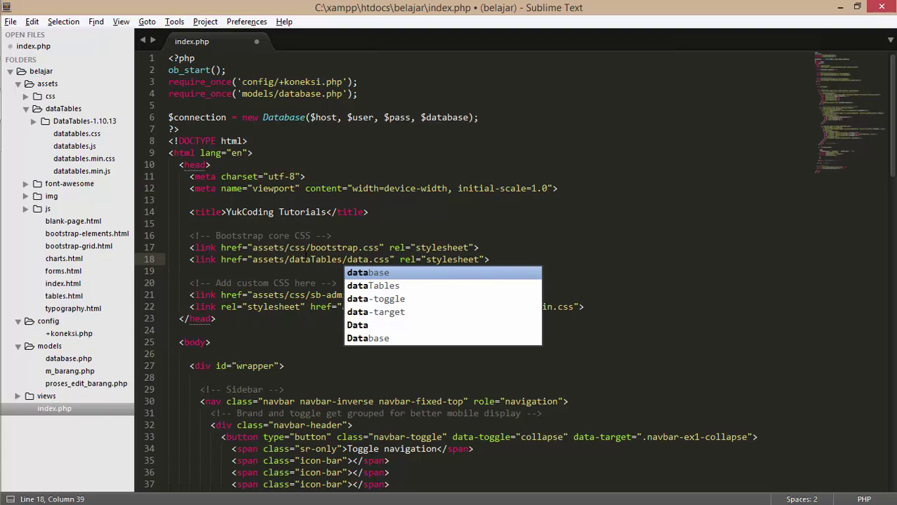
{"action": "type", "text": "tables"}
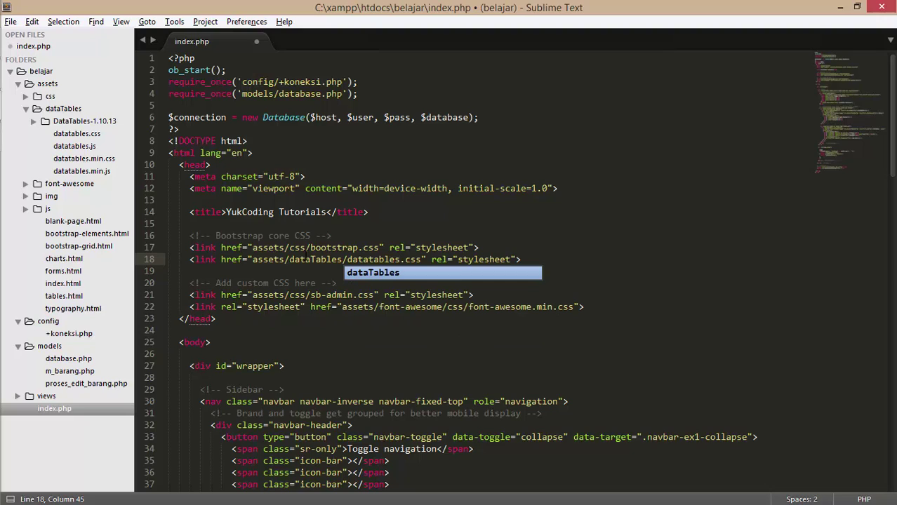
{"action": "type", "text": ".min"}
{"action": "key", "text": "ctrl+s"}
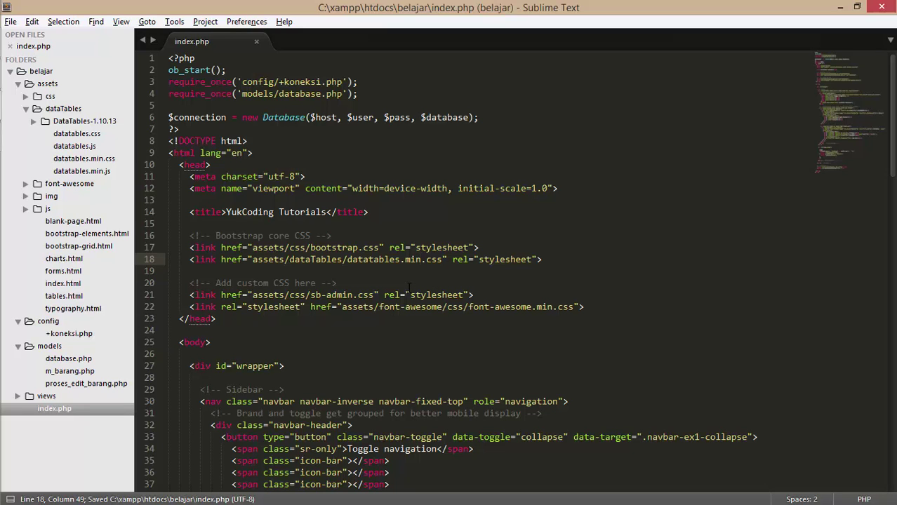
- Duplicate the bootstrap.js script tag on a new line directly below the original near the end of index.php
{"action": "scroll", "coordinate": [414, 309], "scroll_direction": "down", "scroll_amount": 20}
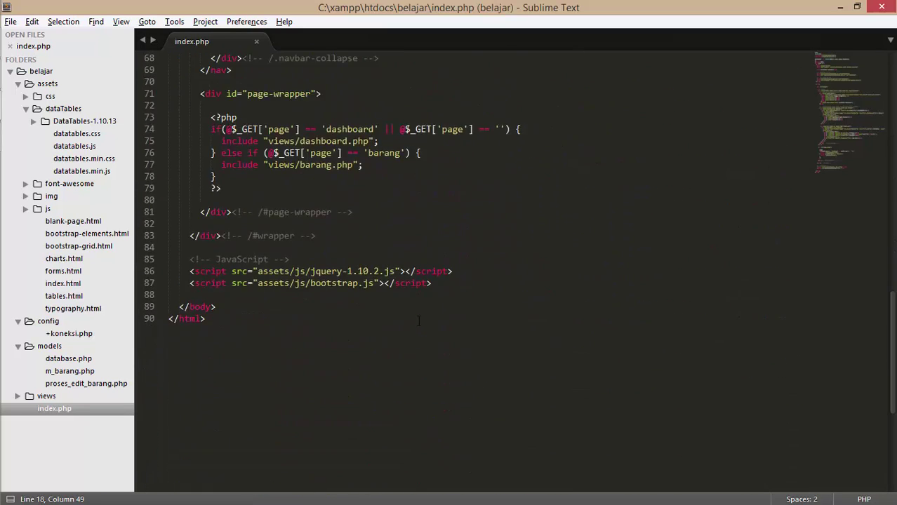
{"action": "scroll", "coordinate": [419, 321], "scroll_direction": "down", "scroll_amount": 4}
{"action": "scroll", "coordinate": [428, 301], "scroll_direction": "up", "scroll_amount": 4}
{"action": "left_click", "coordinate": [443, 283]}
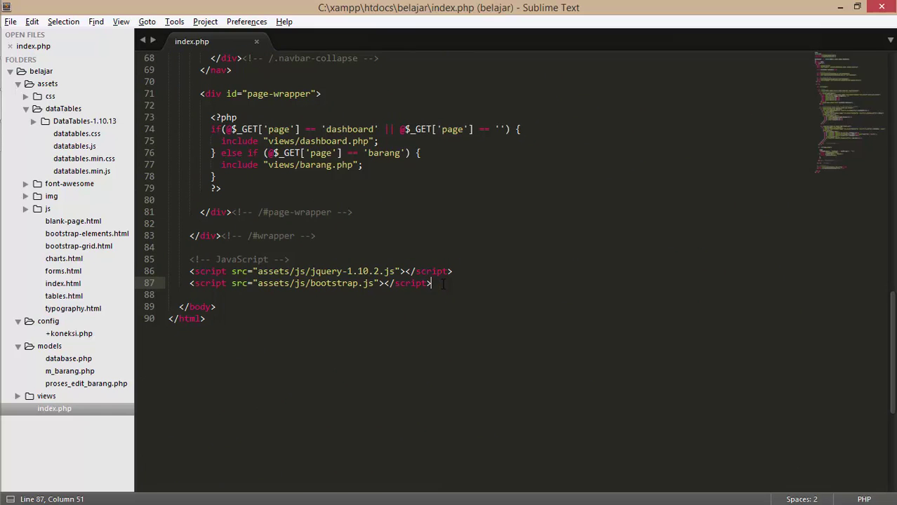
{"action": "key", "text": "Return"}
{"action": "key", "text": "Up"}
{"action": "key", "text": "shift+Right"}
{"action": "key", "text": "shift+Right"}
{"action": "key", "text": "shift+Right"}
{"action": "key", "text": "shift+Right"}
{"action": "key", "text": "shift+Right"}
{"action": "key", "text": "shift+Right"}
{"action": "key", "text": "shift+Right"}
{"action": "key", "text": "shift+Right"}
{"action": "key", "text": "shift+Right"}
{"action": "key", "text": "shift+Right"}
{"action": "key", "text": "shift+Right"}
{"action": "key", "text": "shift+Right"}
{"action": "key", "text": "shift+Right"}
{"action": "key", "text": "shift+Right"}
{"action": "key", "text": "shift+Right"}
{"action": "key", "text": "shift+Right"}
{"action": "key", "text": "shift+Right"}
{"action": "key", "text": "shift+Right"}
{"action": "key", "text": "shift+Right"}
{"action": "key", "text": "shift+Right"}
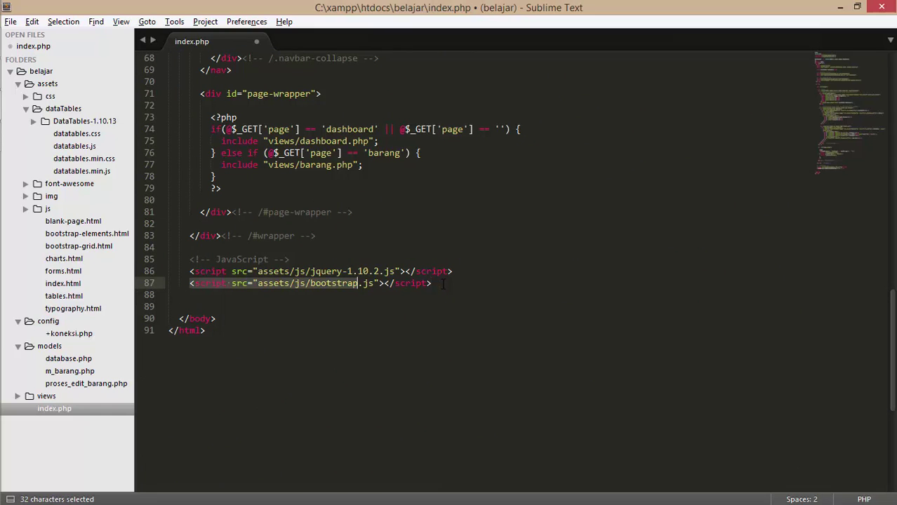
{"action": "key", "text": "ctrl+c"}
{"action": "key", "text": "Down"}
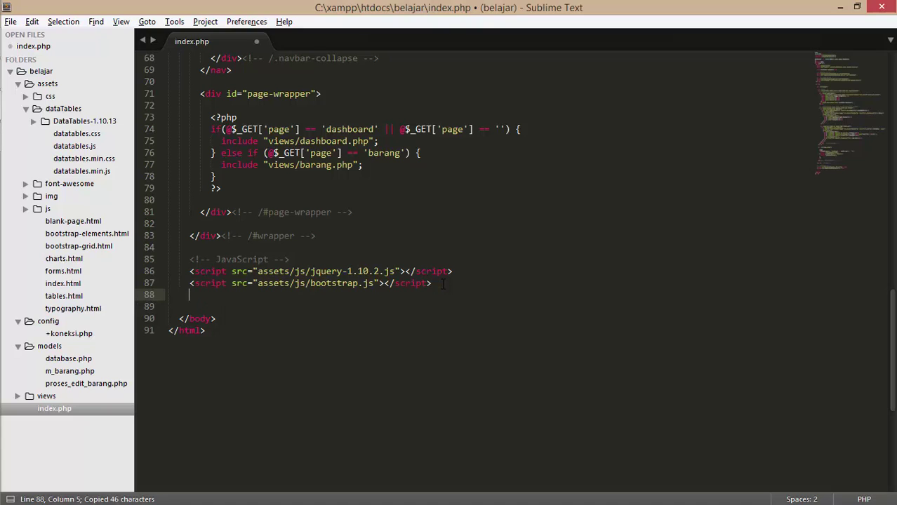
{"action": "key", "text": "ctrl+v"}
- Change the folder in the copied script tag's path from js to dataTables
{"action": "key", "text": "Left"}
{"action": "key", "text": "Left"}
{"action": "key", "text": "Left"}
{"action": "key", "text": "Left"}
{"action": "key", "text": "Left"}
{"action": "key", "text": "Left"}
{"action": "key", "text": "Left"}
{"action": "key", "text": "Left"}
{"action": "key", "text": "Left"}
{"action": "key", "text": "Left"}
{"action": "key", "text": "Left"}
{"action": "key", "text": "Left"}
{"action": "key", "text": "Left"}
{"action": "key", "text": "Left"}
{"action": "key", "text": "Left"}
{"action": "key", "text": "Left"}
{"action": "key", "text": "Left"}
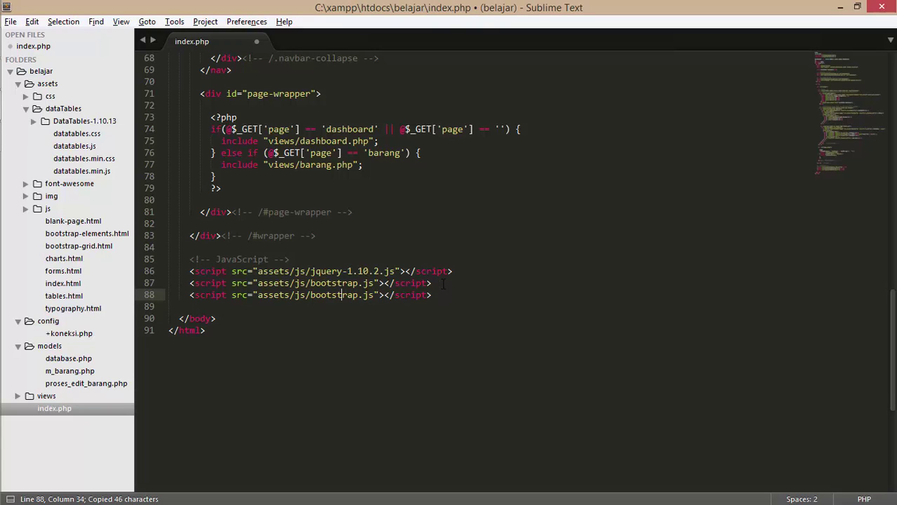
{"action": "key", "text": "Left"}
{"action": "key", "text": "Left"}
{"action": "key", "text": "Left"}
{"action": "key", "text": "Left"}
{"action": "key", "text": "Left"}
{"action": "key", "text": "Left"}
{"action": "key", "text": "Left"}
{"action": "key", "text": "BackSpace"}
{"action": "key", "text": "BackSpace"}
{"action": "type", "text": "datata"}
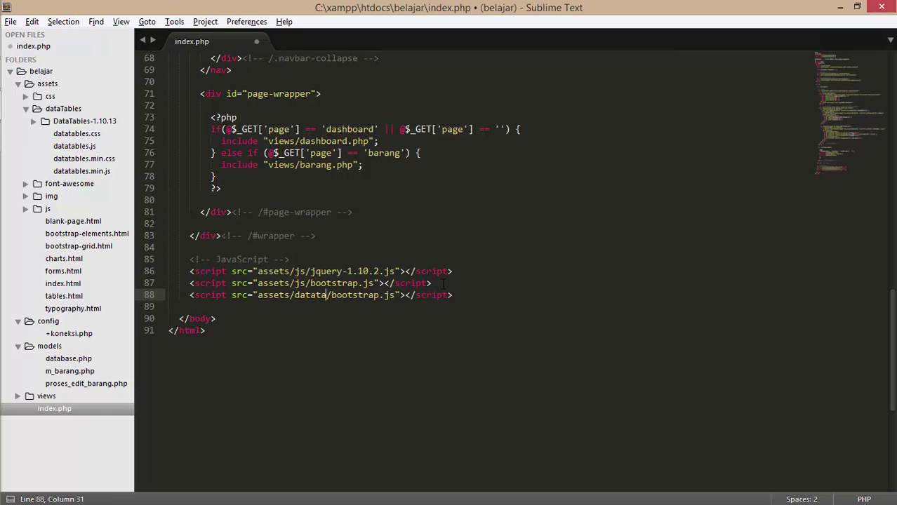
{"action": "key", "text": "BackSpace"}
{"action": "key", "text": "BackSpace"}
{"action": "type", "text": "Tables"}
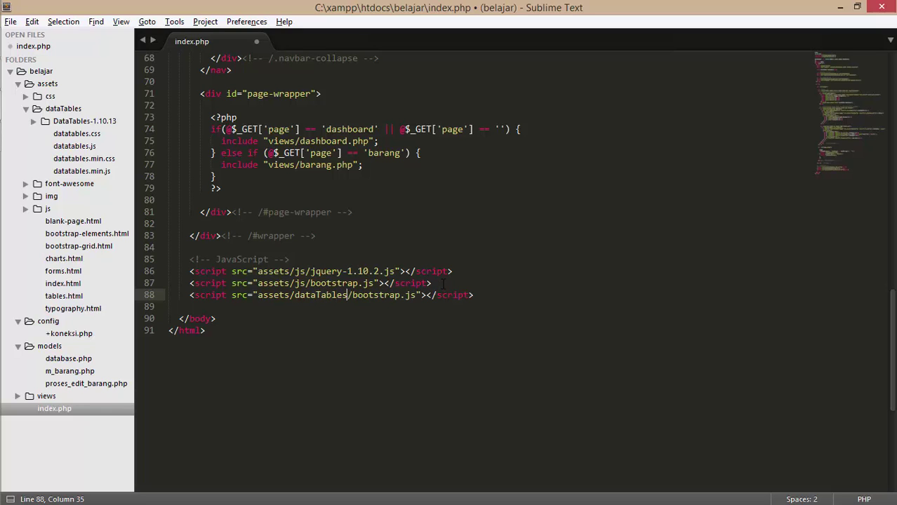
- Point the copied script tag to the file datatables.min.js and save index.php
{"action": "key", "text": "ctrl+d"}
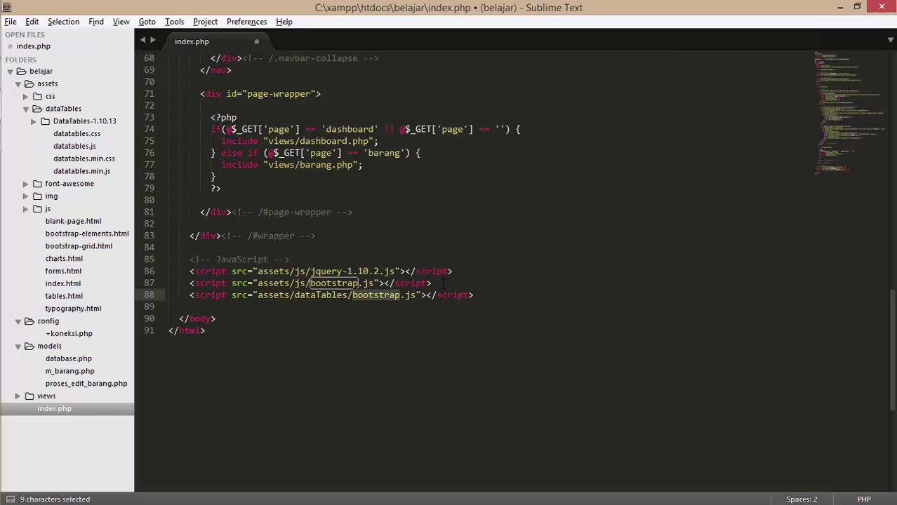
{"action": "type", "text": "datata"}
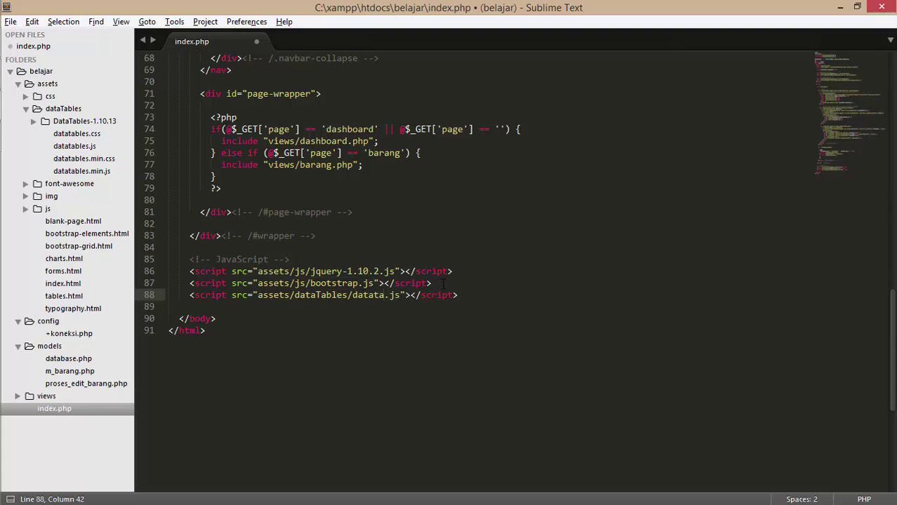
{"action": "type", "text": "bles.min"}
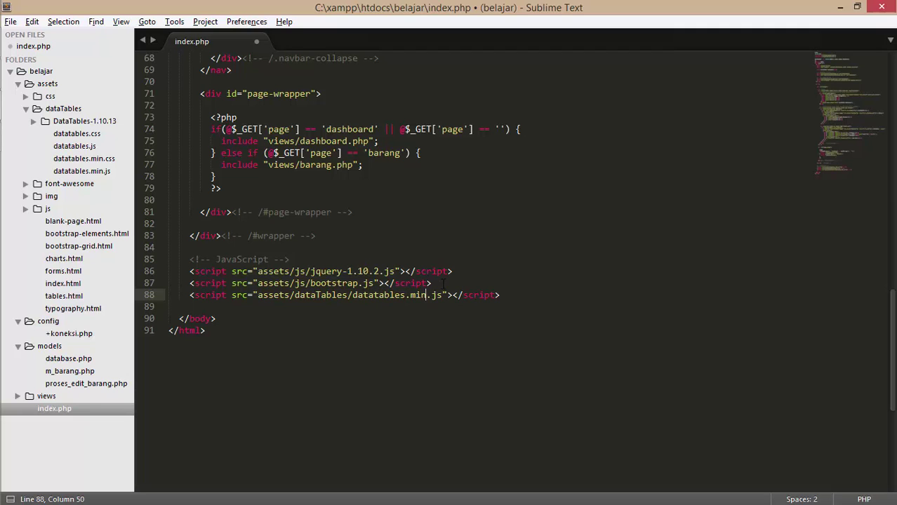
{"action": "key", "text": "ctrl+s"}
- Switch to Chrome and reload the Data Barang page at localhost/belajar/?page=barang
{"action": "key", "text": "alt+Tab"}
{"action": "key", "text": "alt+Tab"}
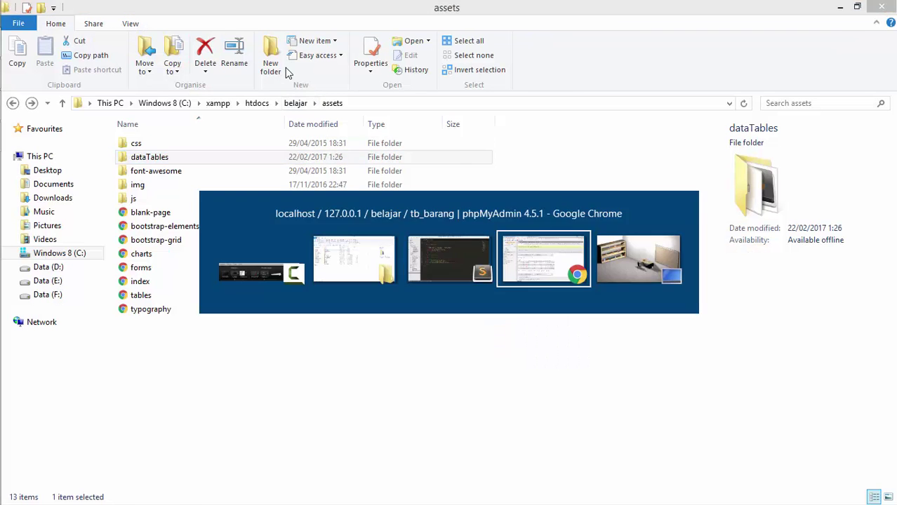
{"action": "left_click", "coordinate": [302, 10]}
{"action": "left_click", "coordinate": [49, 31]}
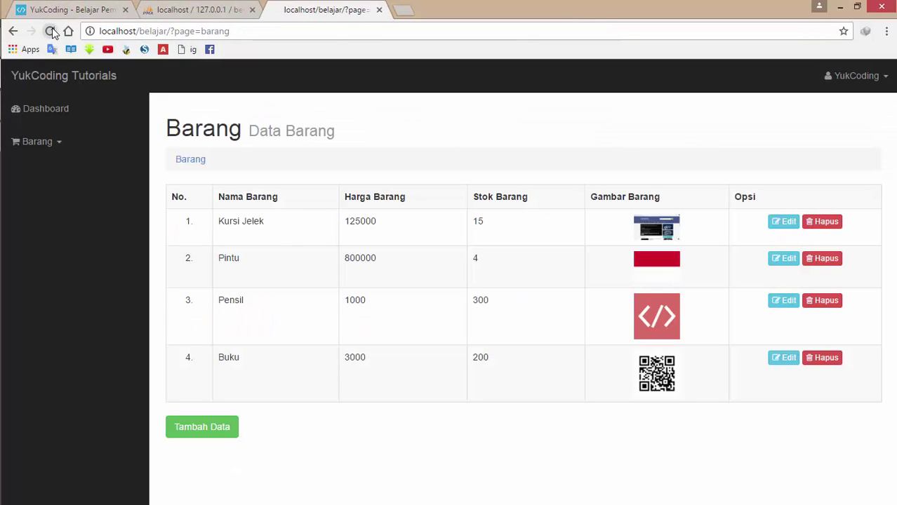
{"action": "left_click", "coordinate": [50, 31]}
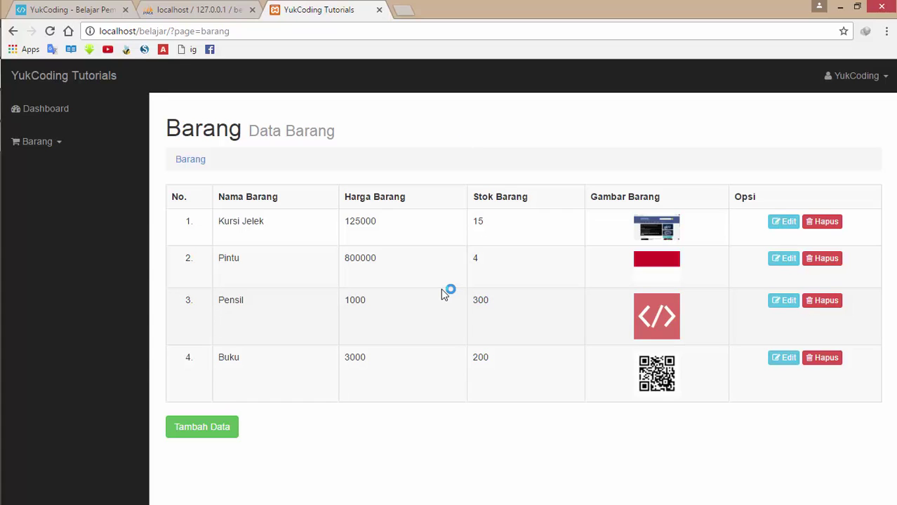
- Check the browser's JavaScript console for errors on the Data Barang page and close the developer tools
{"action": "mouse_move", "coordinate": [2, 219]}
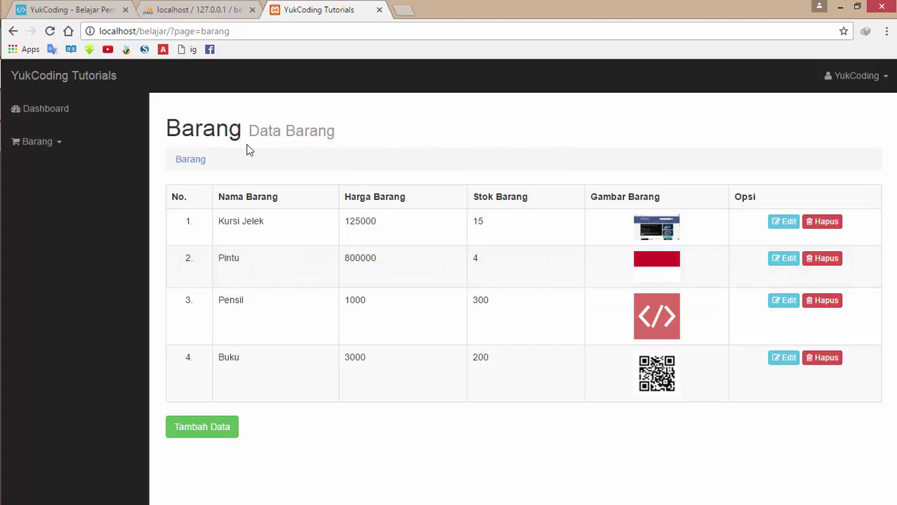
{"action": "right_click", "coordinate": [437, 116]}
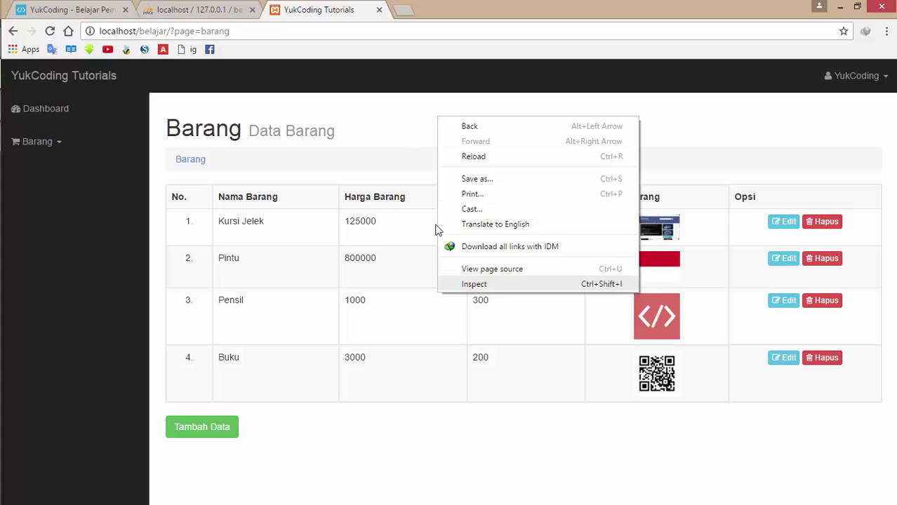
{"action": "left_click", "coordinate": [422, 130]}
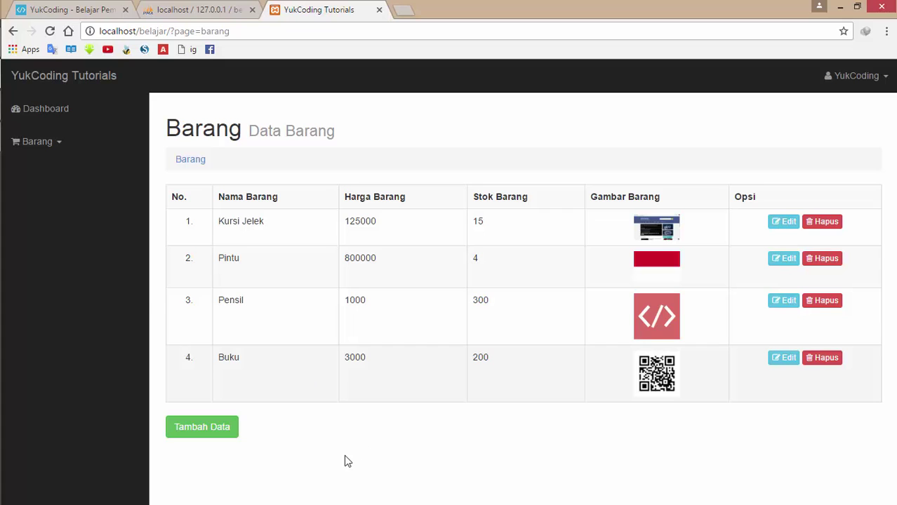
{"action": "key", "text": "ctrl+shift+j"}
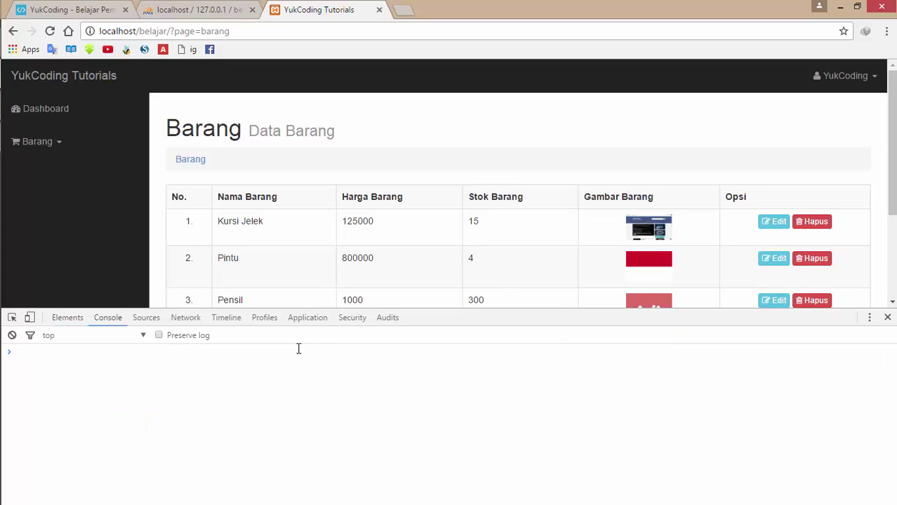
{"action": "left_click", "coordinate": [887, 321]}
- View the Data Barang page's source, open the linked datatables.min.css to check it loads, and close both tabs
{"action": "key", "text": "alt+Tab"}
{"action": "key", "text": "alt+Tab"}
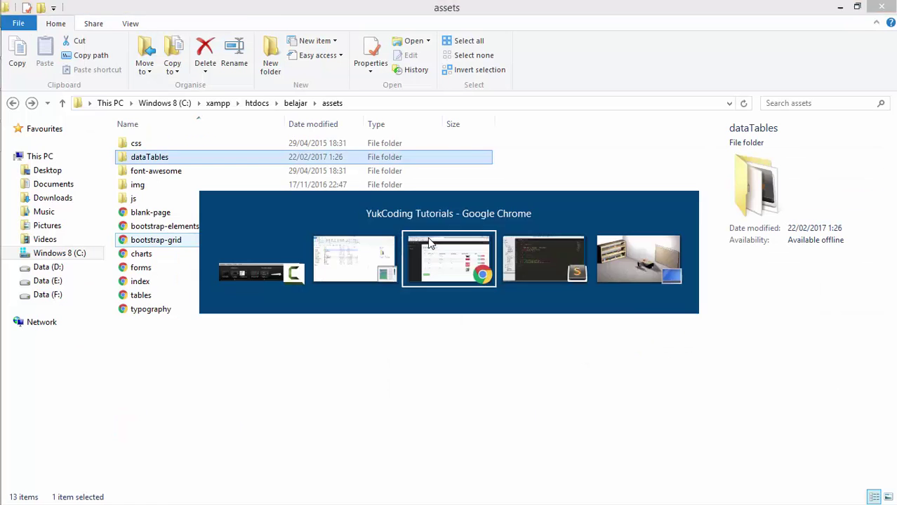
{"action": "key", "text": "ctrl+u"}
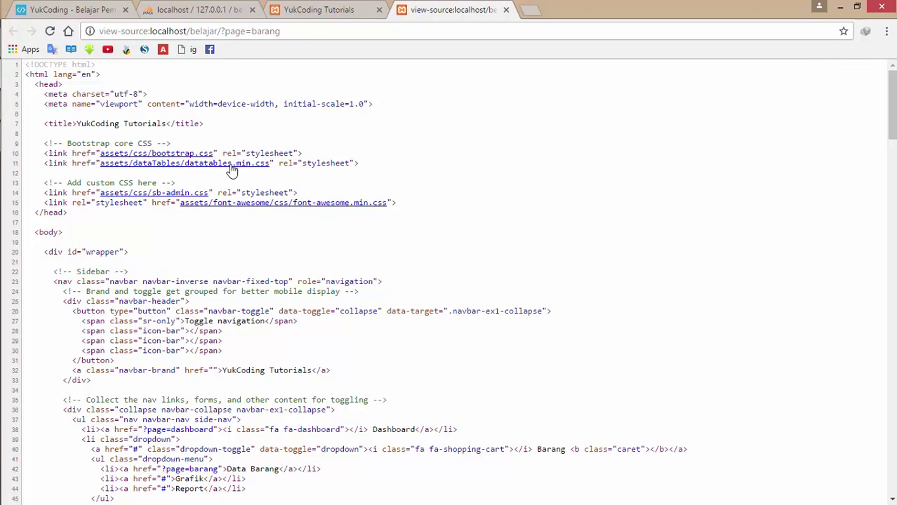
{"action": "left_click", "coordinate": [233, 166]}
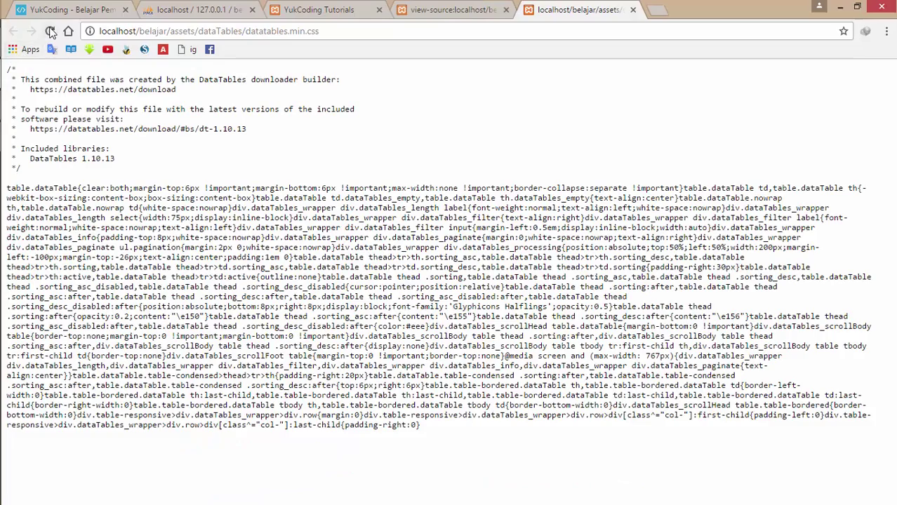
{"action": "left_click", "coordinate": [633, 10]}
{"action": "left_click", "coordinate": [505, 10]}
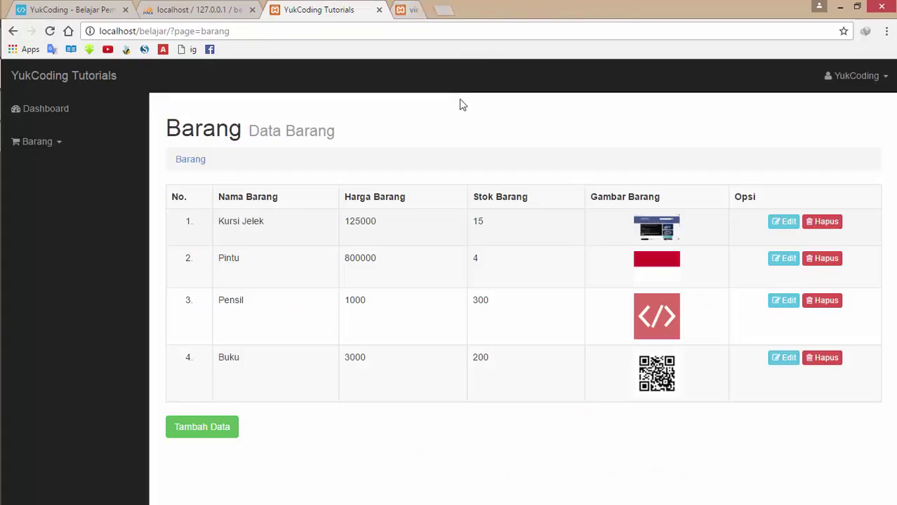
- Return to Sublime Text, add an empty line below the datatables.min.js script tag and save index.php
{"action": "key", "text": "alt+Tab"}
{"action": "key", "text": "alt+Tab"}
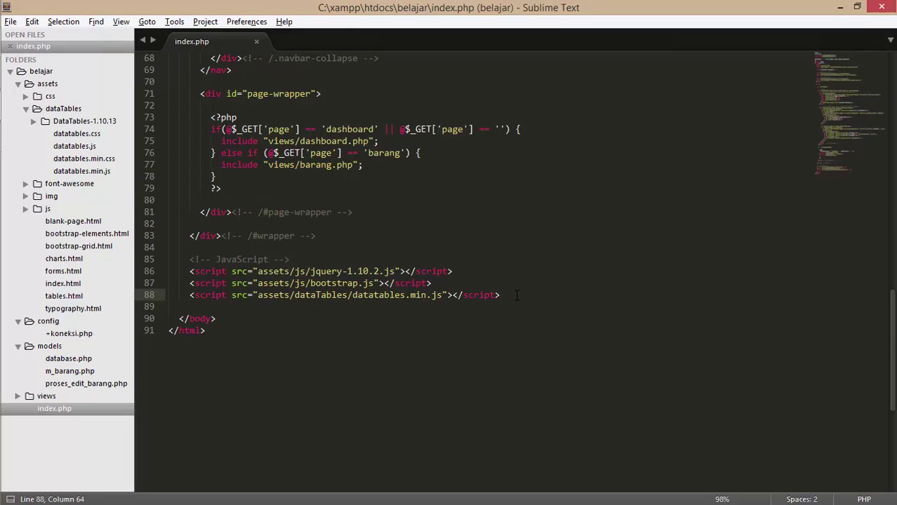
{"action": "key", "text": "Return"}
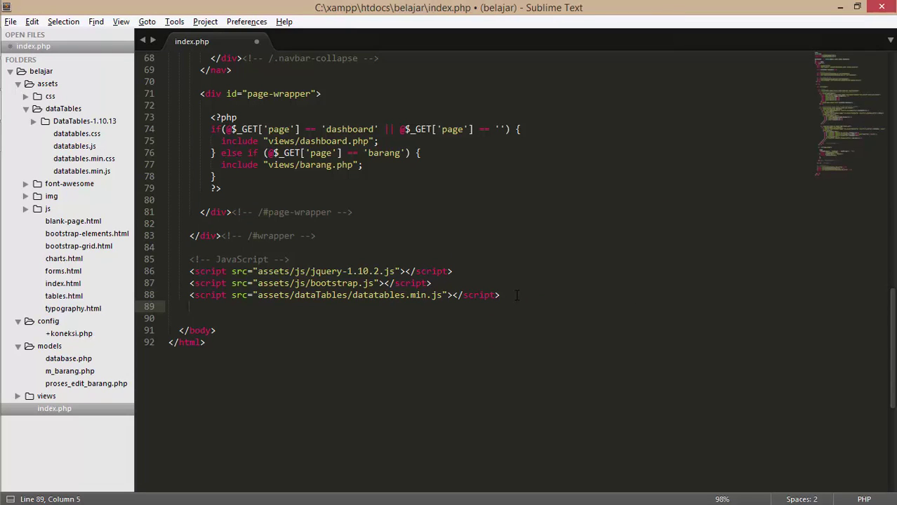
{"action": "key", "text": "ctrl+s"}
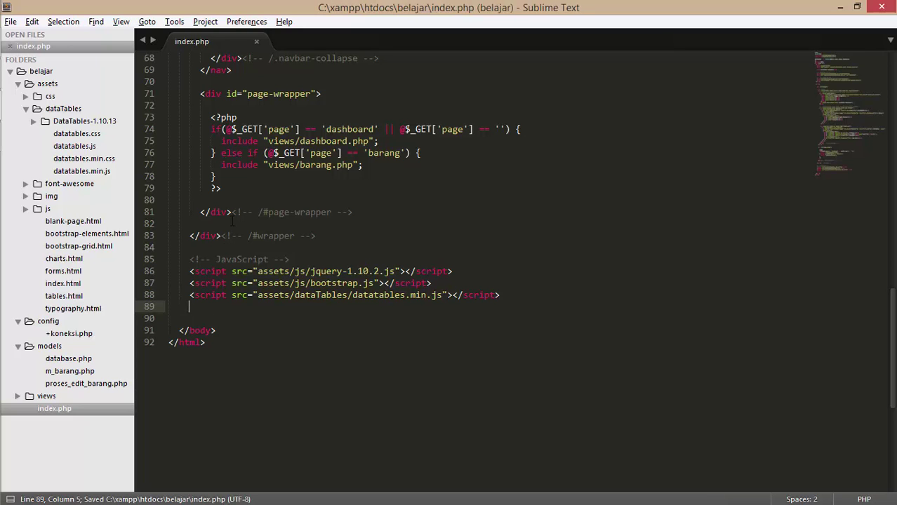
{"action": "key", "text": "alt+Tab"}
{"action": "key", "text": "alt+Tab"}
{"action": "key", "text": "Tab"}
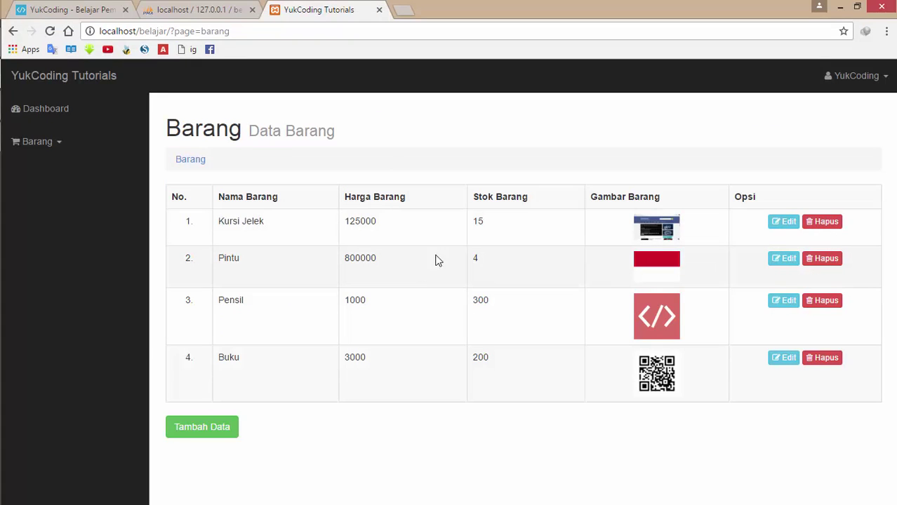
{"action": "key", "text": "alt+Tab"}
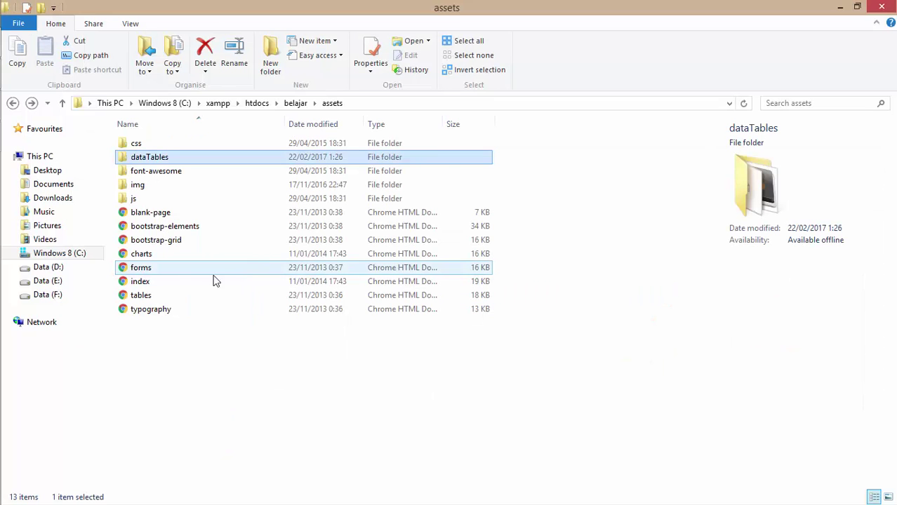
{"action": "key", "text": "alt+Tab"}
{"action": "key", "text": "Tab"}
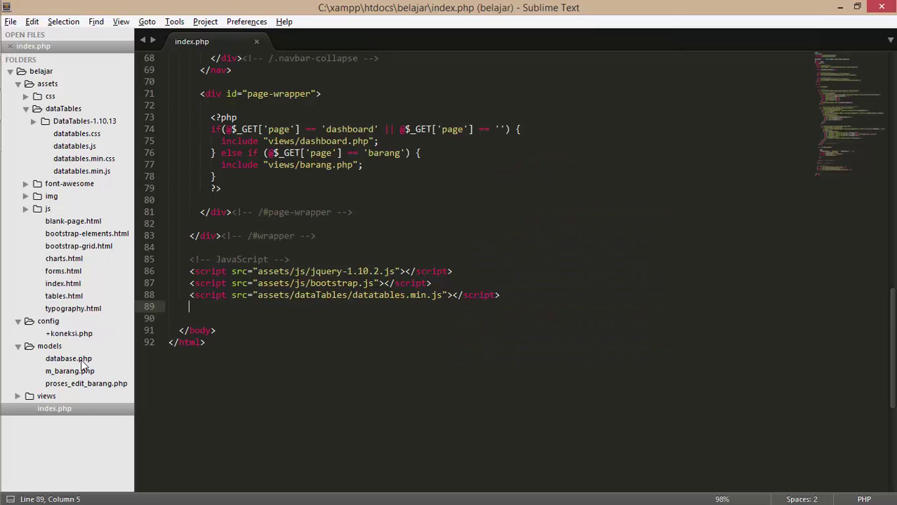
- Collapse the dataTables and assets folders in the project tree and open barang.php from the views folder
{"action": "left_click", "coordinate": [60, 110]}
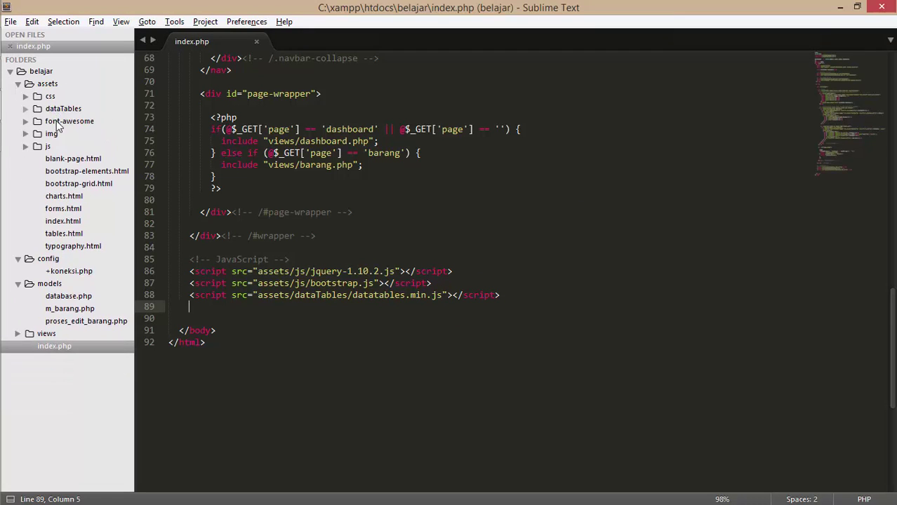
{"action": "left_click", "coordinate": [49, 84]}
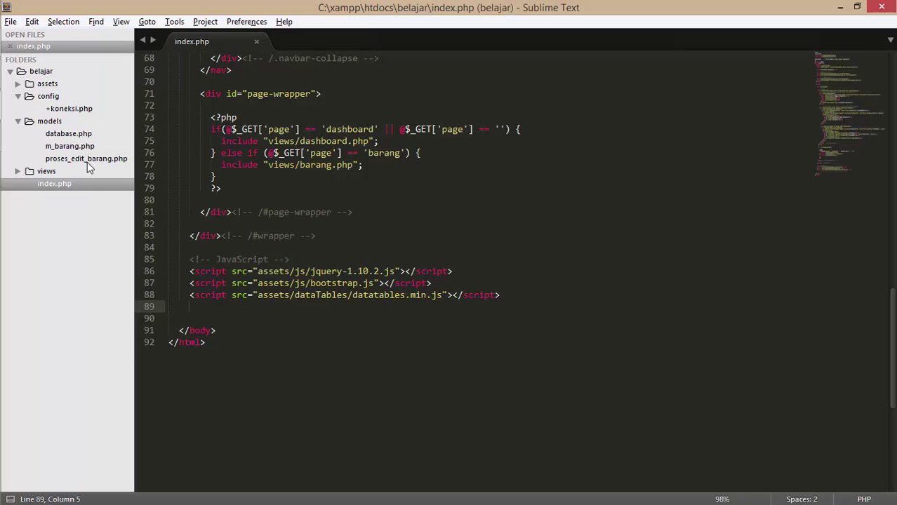
{"action": "left_click", "coordinate": [49, 172]}
{"action": "double_click", "coordinate": [70, 184]}
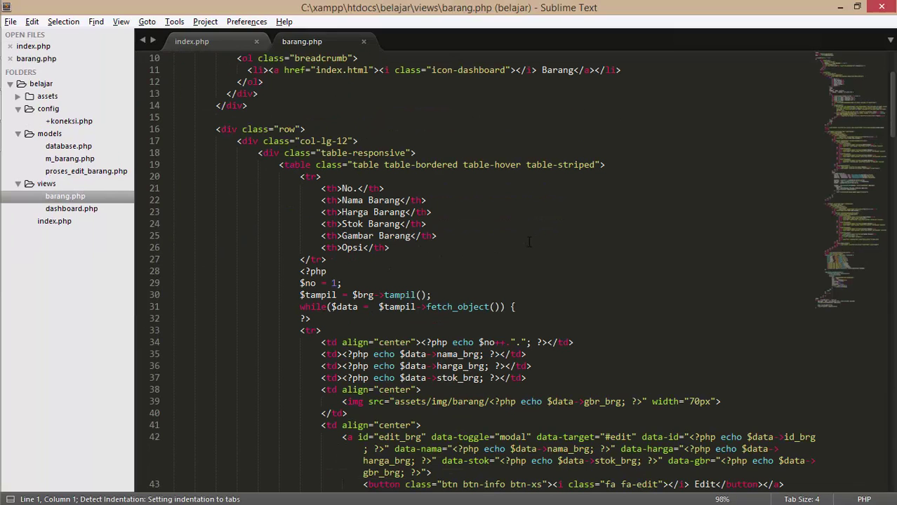
- Add the attribute id="datatables" to the opening table tag in barang.php and save the file
{"action": "scroll", "coordinate": [395, 251], "scroll_direction": "down", "scroll_amount": 3}
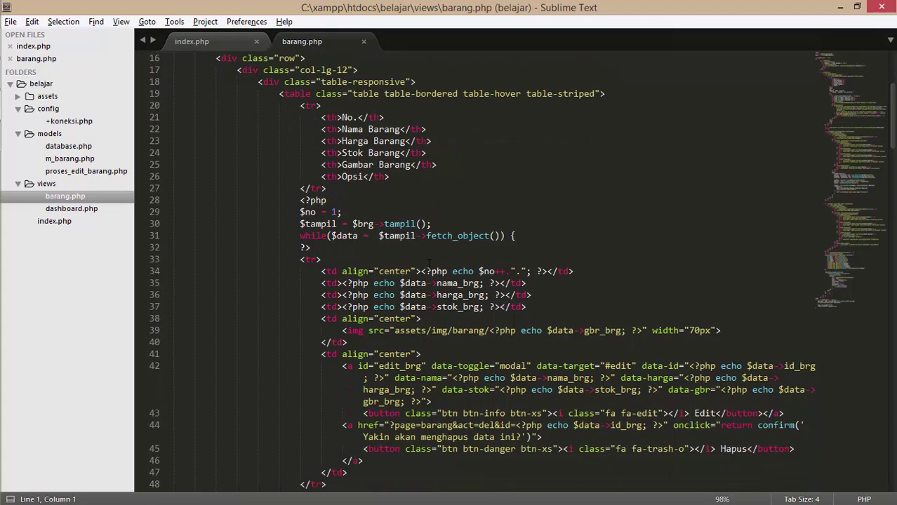
{"action": "scroll", "coordinate": [539, 236], "scroll_direction": "up", "scroll_amount": 3}
{"action": "left_click", "coordinate": [595, 165]}
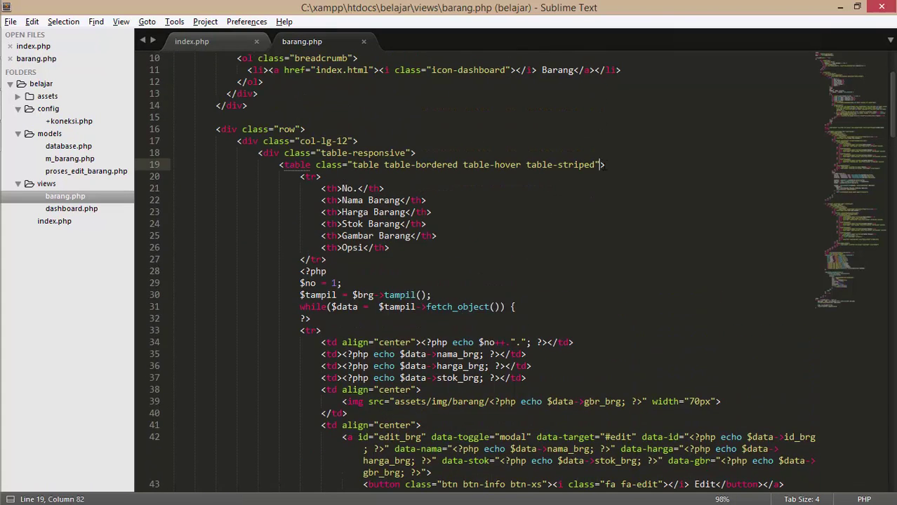
{"action": "type", "text": "id"}
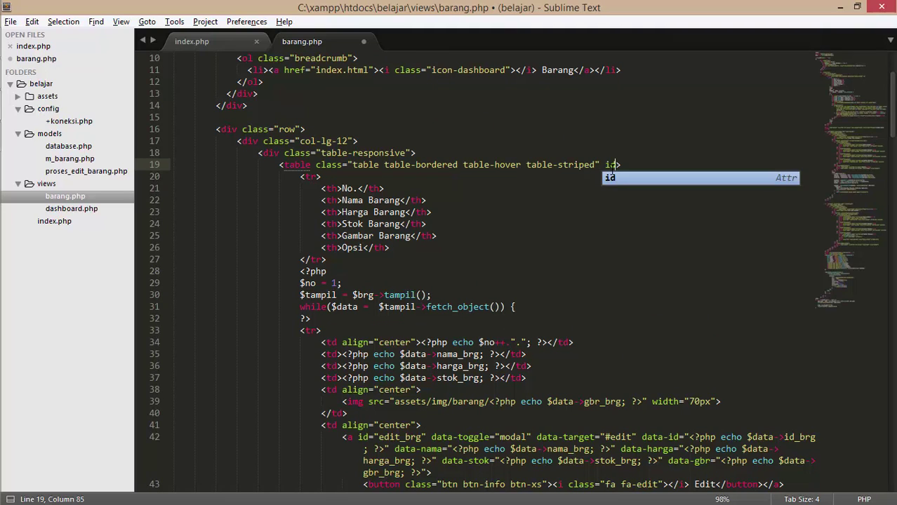
{"action": "key", "text": "Tab"}
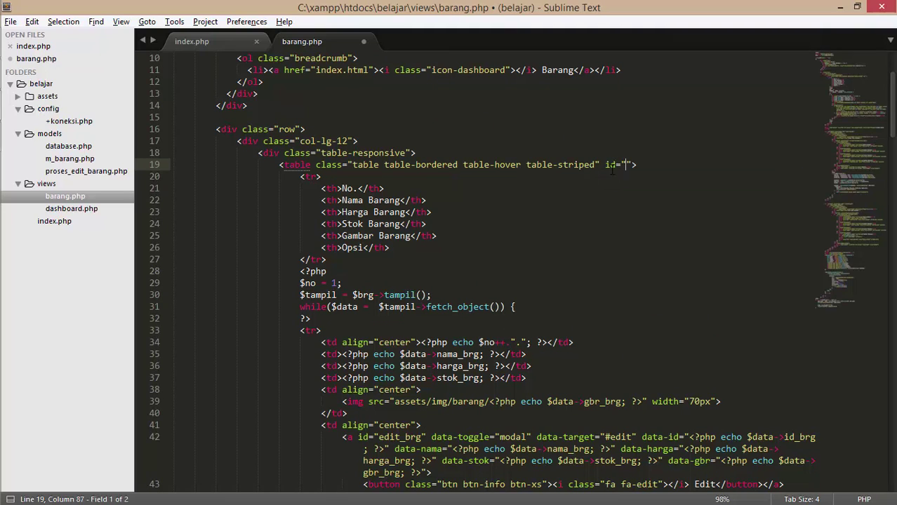
{"action": "type", "text": "datatables"}
{"action": "key", "text": "ctrl+s"}
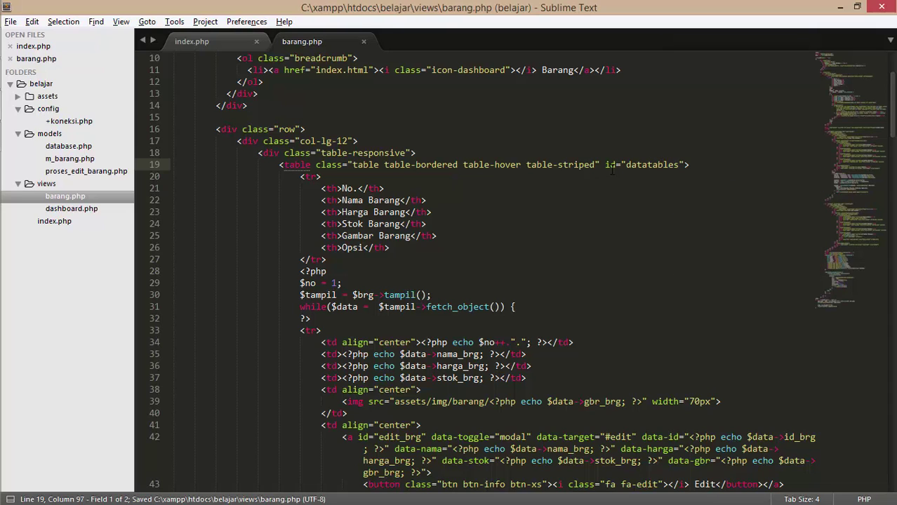
- Begin a new script tag on the empty line below the datatables.min.js include in index.php
{"action": "left_click", "coordinate": [262, 47]}
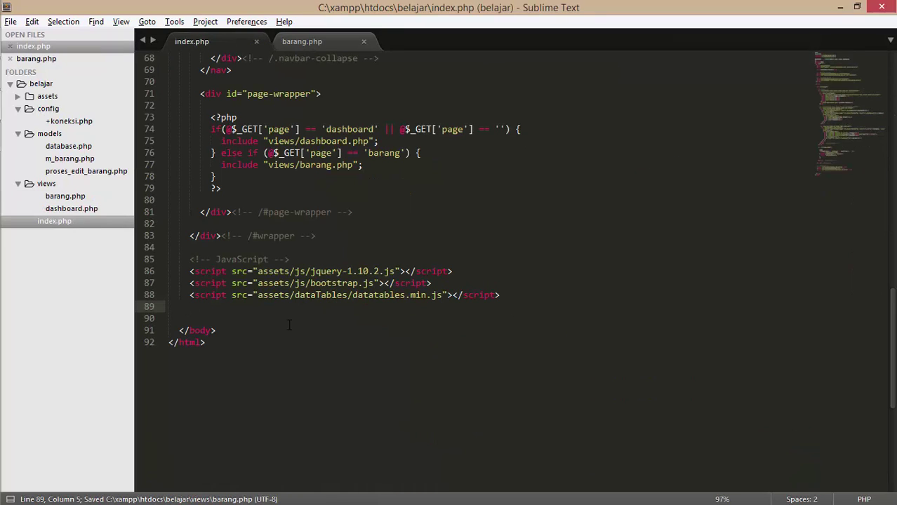
{"action": "type", "text": "<s"}
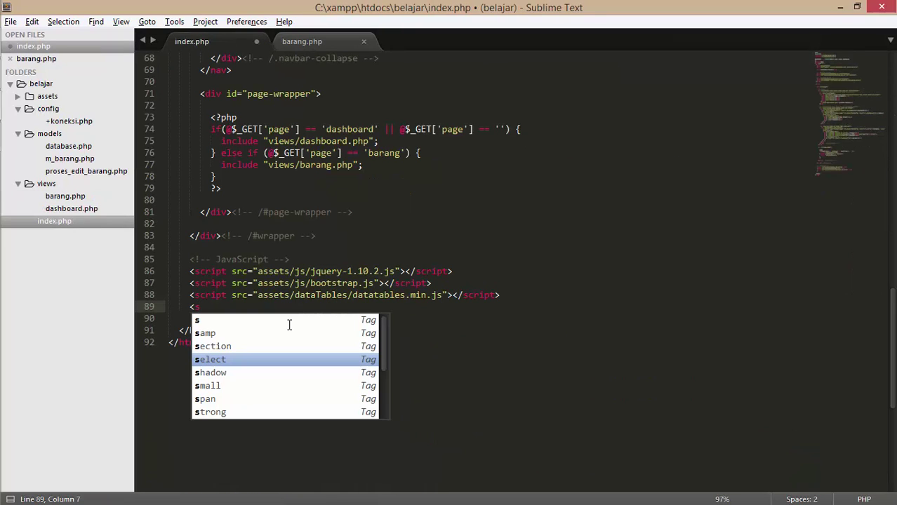
{"action": "key", "text": "Return"}
{"action": "key", "text": "ctrl+z"}
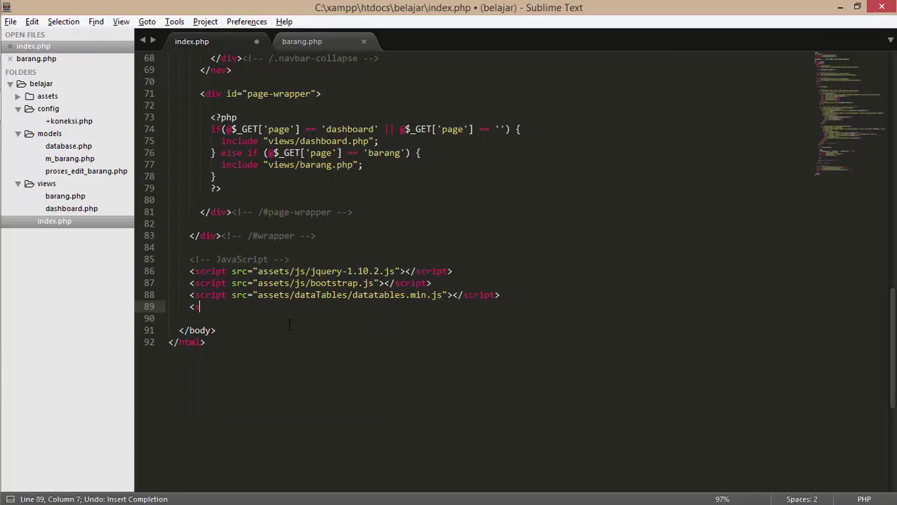
{"action": "type", "text": "c"}
- Switch to Chrome, open datatables.net in a new tab and copy the sample DataTable() initialisation code
{"action": "key", "text": "alt+Tab"}
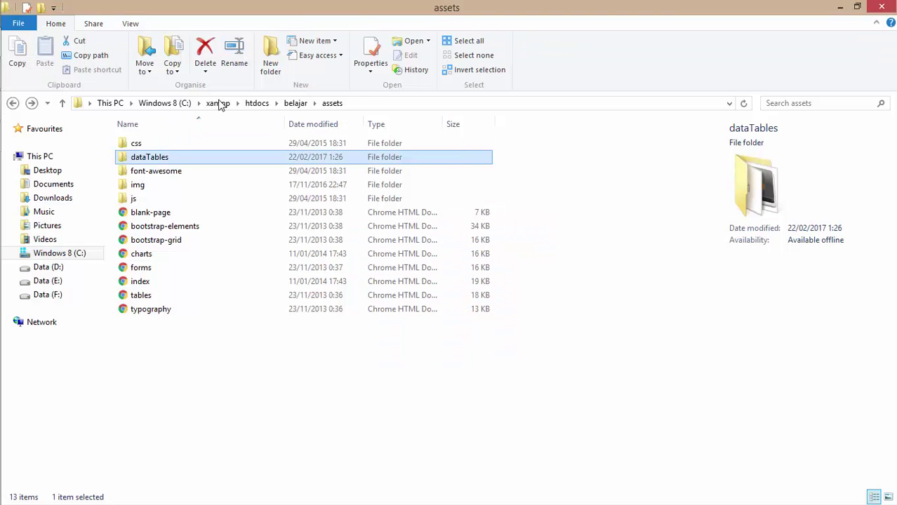
{"action": "key", "text": "alt+Tab"}
{"action": "left_click", "coordinate": [405, 9]}
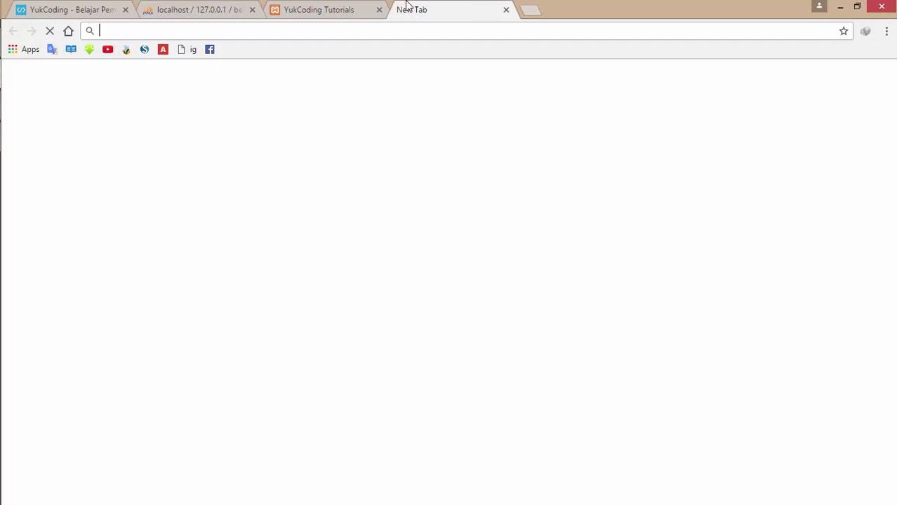
{"action": "type", "text": "data"}
{"action": "key", "text": "Return"}
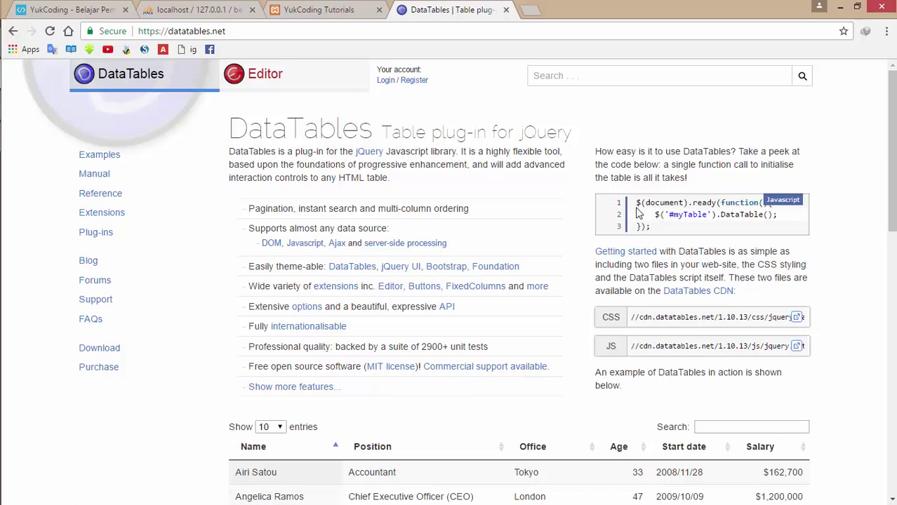
{"action": "left_click_drag", "start_coordinate": [635, 204], "coordinate": [671, 226]}
{"action": "key", "text": "ctrl+c"}
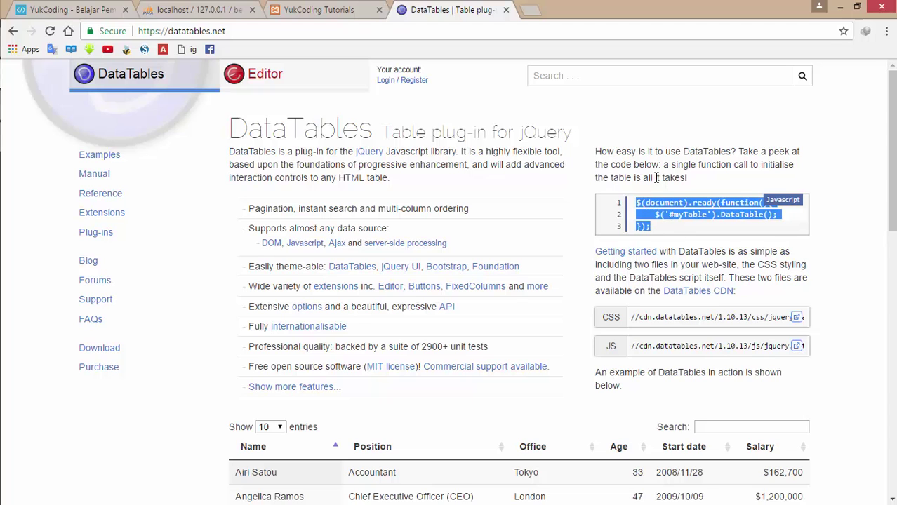
- Close the datatables.net tab, switch to Sublime Text and paste the copied initialisation code inside the new script tag in index.php
{"action": "left_click", "coordinate": [507, 10]}
{"action": "key", "text": "alt+Tab"}
{"action": "key", "text": "Tab"}
{"action": "key", "text": "Tab"}
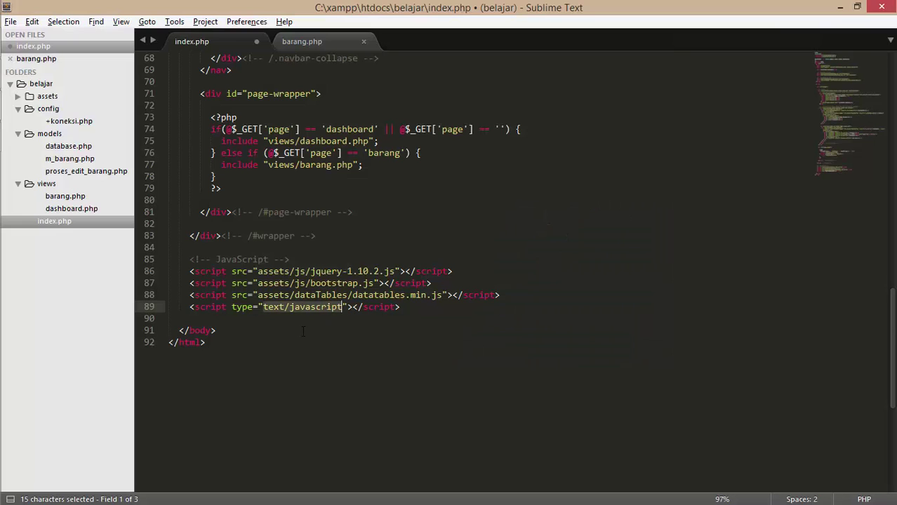
{"action": "left_click", "coordinate": [342, 320]}
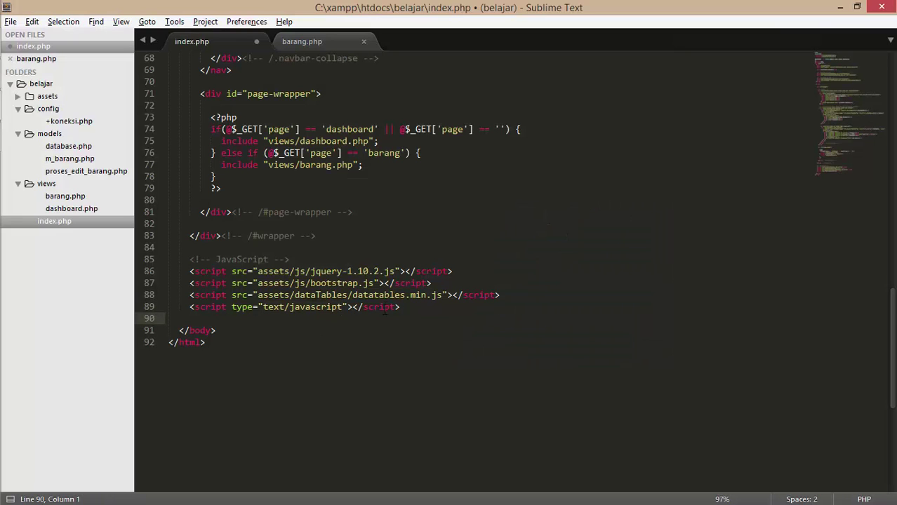
{"action": "left_click", "coordinate": [349, 307]}
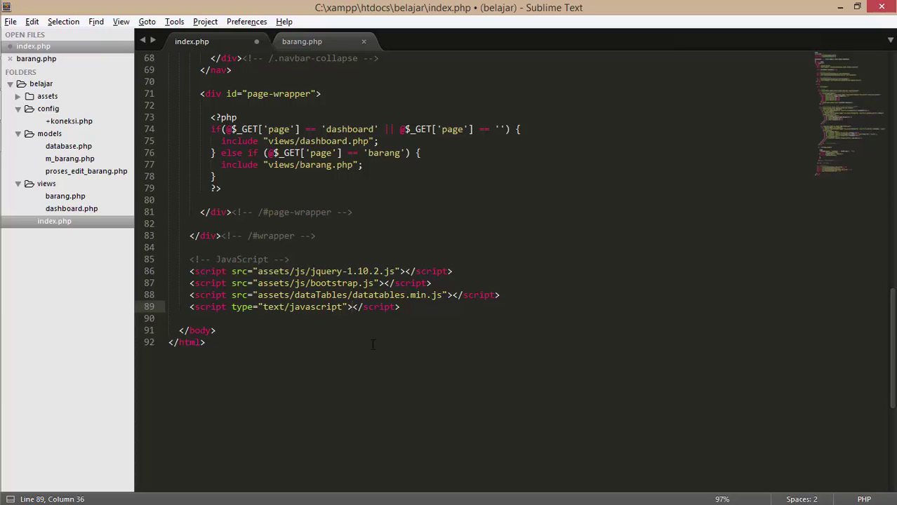
{"action": "key", "text": "Return"}
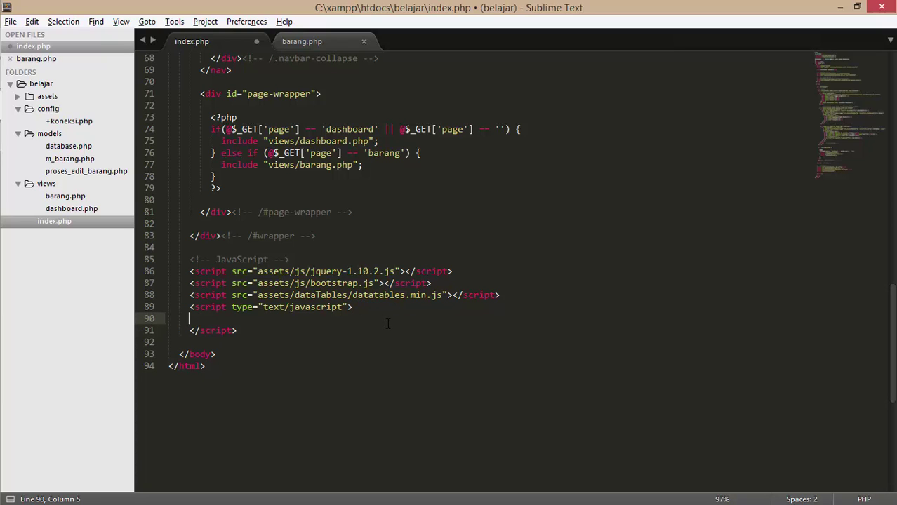
{"action": "key", "text": "ctrl+v"}
- Indent the pasted DataTable() call and its closing line so they align within the document-ready function
{"action": "key", "text": "shift+Up"}
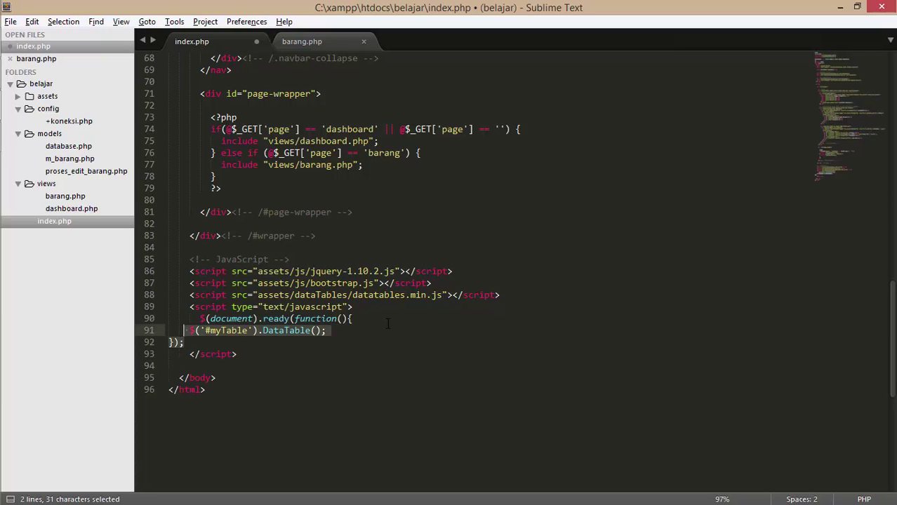
{"action": "key", "text": "shift+Tab"}
{"action": "key", "text": "ctrl+z"}
{"action": "key", "text": "Tab"}
{"action": "key", "text": "Tab"}
{"action": "key", "text": "Tab"}
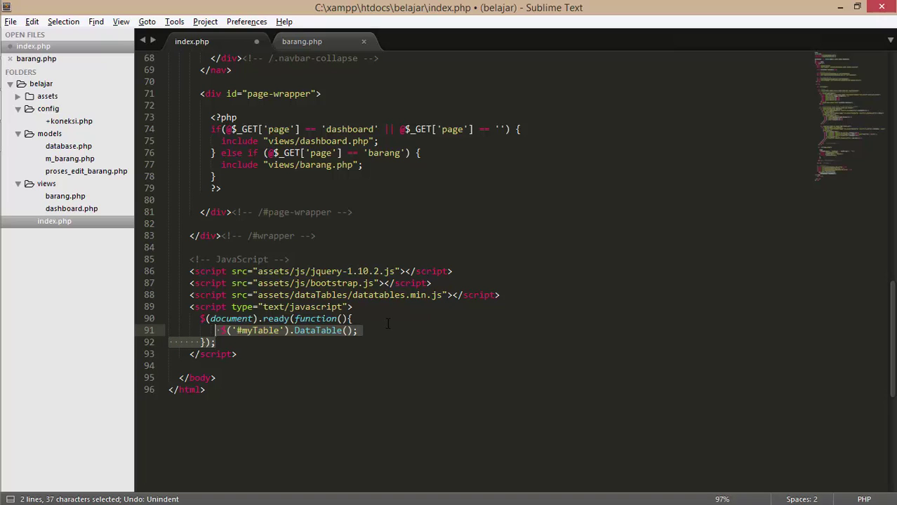
{"action": "key", "text": "Left"}
{"action": "key", "text": "ctrl+Right"}
{"action": "key", "text": "ctrl+Right"}
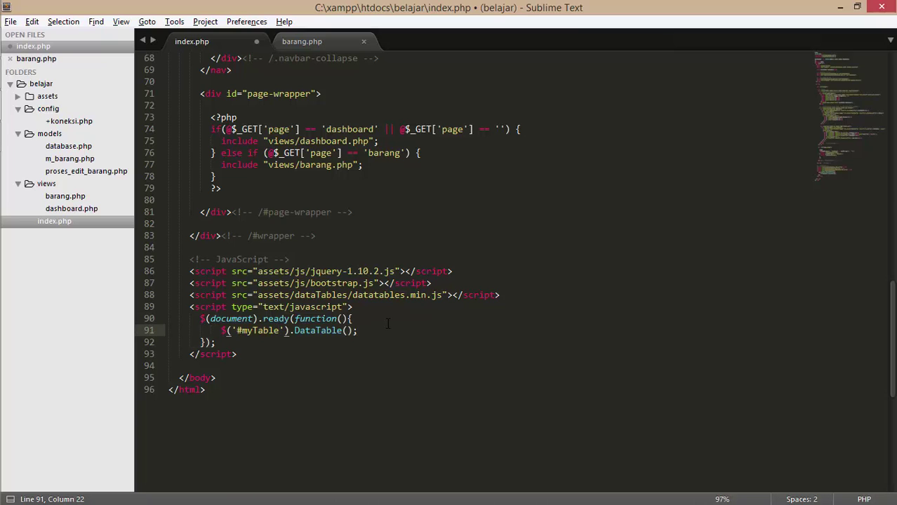
- Copy the id value datatables from the opening table tag in barang.php
{"action": "left_click", "coordinate": [303, 41]}
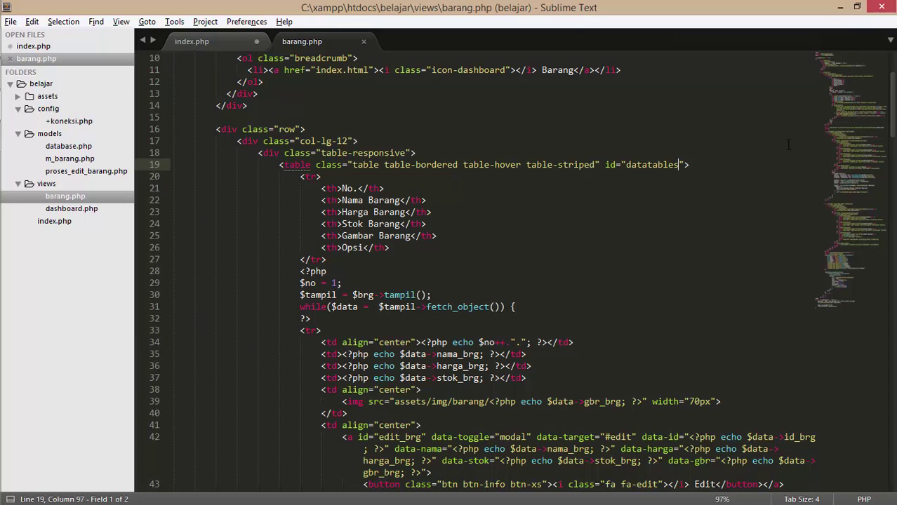
{"action": "key", "text": "shift+Left"}
{"action": "key", "text": "shift+Left"}
{"action": "key", "text": "shift+Left"}
{"action": "key", "text": "shift+Left"}
{"action": "key", "text": "shift+Left"}
{"action": "key", "text": "shift+Left"}
{"action": "key", "text": "shift+Left"}
{"action": "key", "text": "shift+Left"}
{"action": "key", "text": "shift+Left"}
{"action": "key", "text": "shift+Left"}
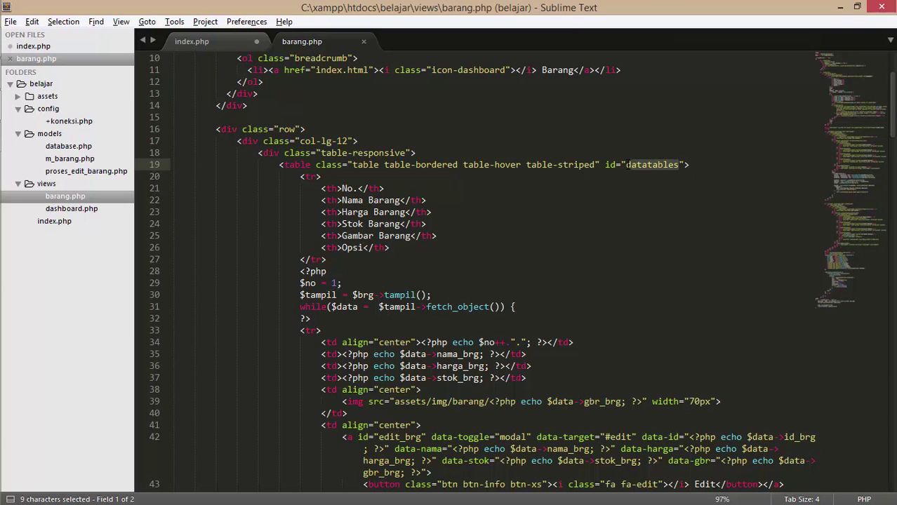
{"action": "key", "text": "ctrl+c"}
- Replace myTable with datatables in the DataTable() selector in index.php and save the file
{"action": "left_click", "coordinate": [200, 42]}
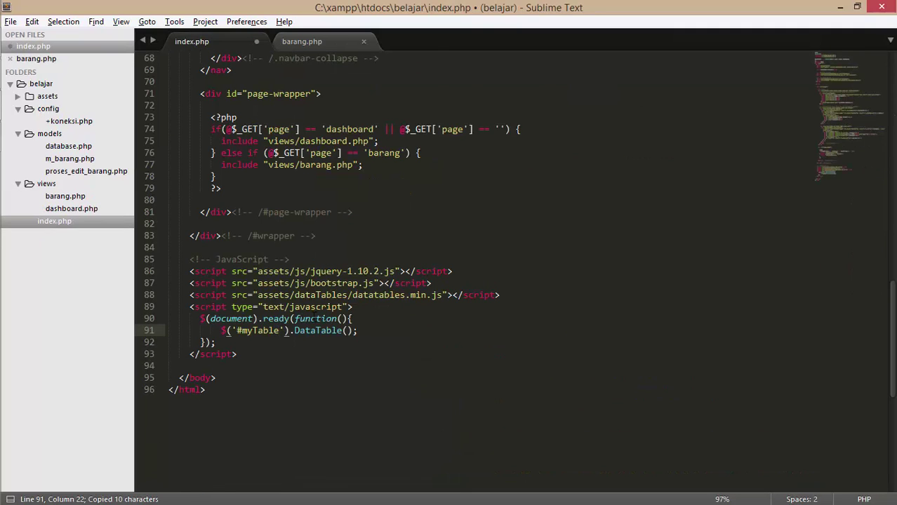
{"action": "double_click", "coordinate": [270, 330]}
{"action": "key", "text": "BackSpace"}
{"action": "key", "text": "ctrl+v"}
{"action": "key", "text": "ctrl+s"}
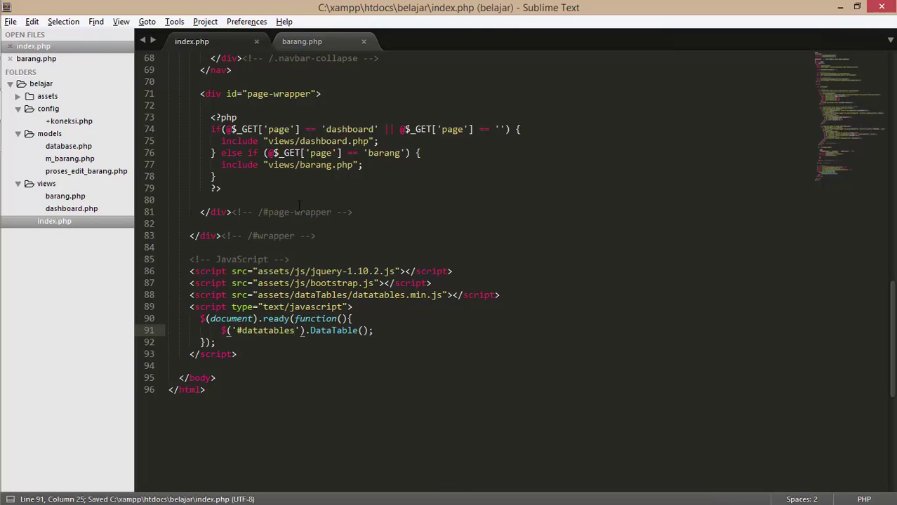
- Switch to Chrome, reload the Data Barang page and examine the browser console for errors, then close the developer tools
{"action": "key", "text": "alt+Tab"}
{"action": "left_click", "coordinate": [50, 32]}
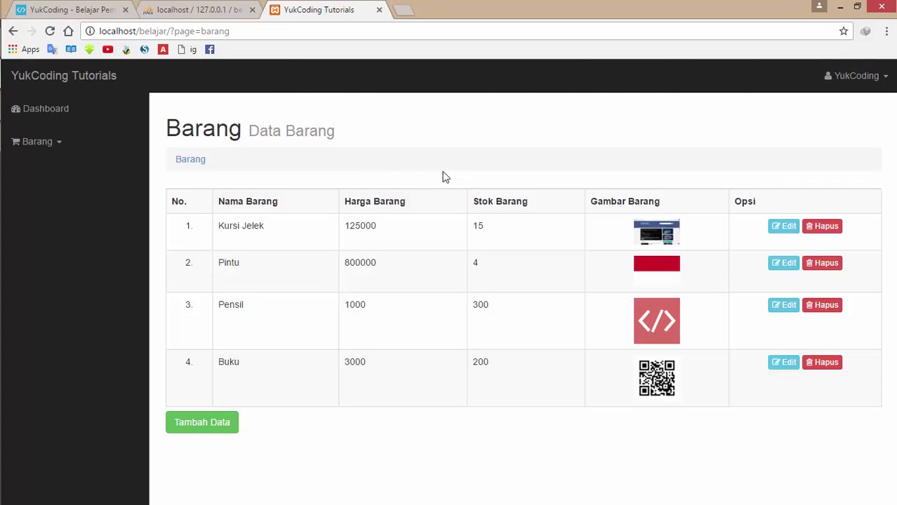
{"action": "left_click", "coordinate": [442, 199]}
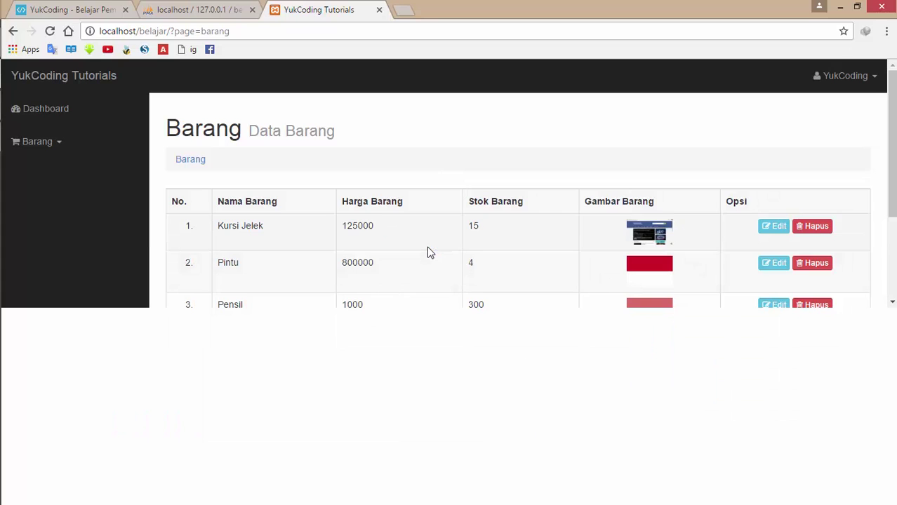
{"action": "key", "text": "ctrl+shift+j"}
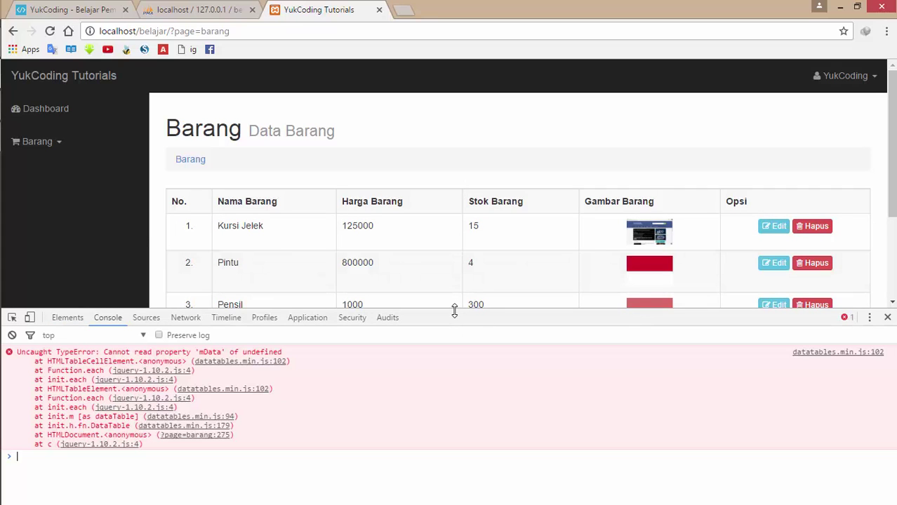
{"action": "left_click_drag", "start_coordinate": [454, 311], "coordinate": [455, 328]}
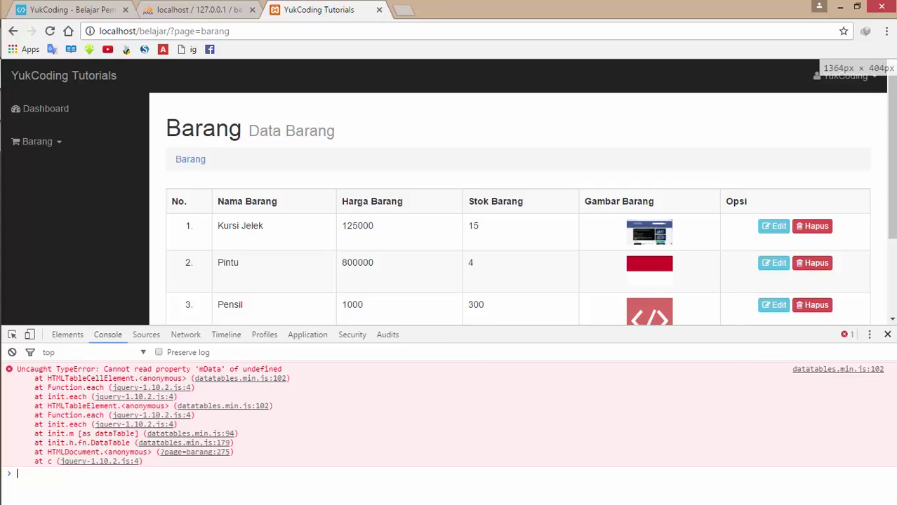
{"action": "left_click", "coordinate": [888, 338]}
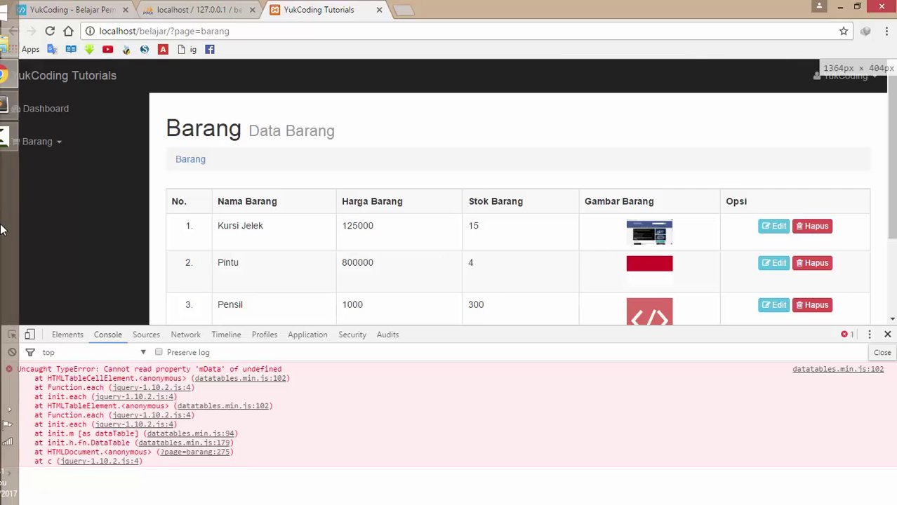
- Return to barang.php in Sublime Text and insert a thead element on a new line below the opening table tag
{"action": "left_click", "coordinate": [313, 41]}
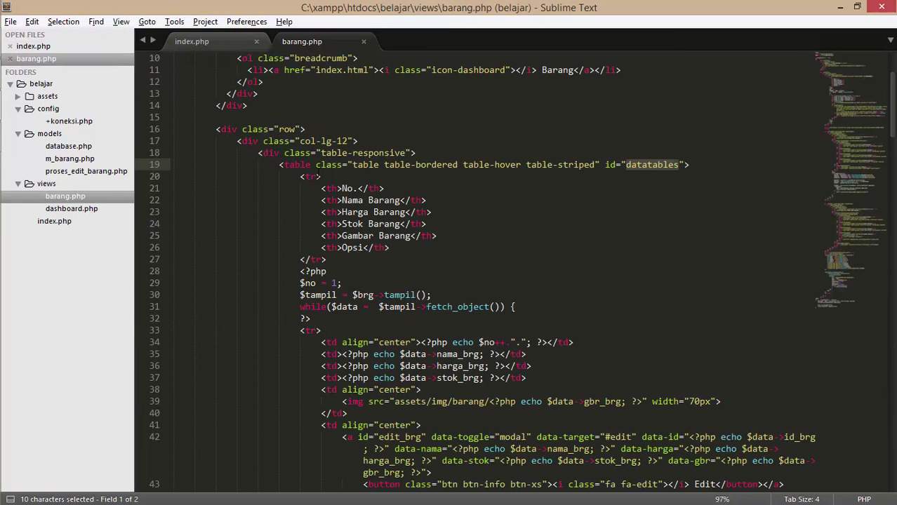
{"action": "left_click", "coordinate": [690, 163]}
{"action": "key", "text": "Return"}
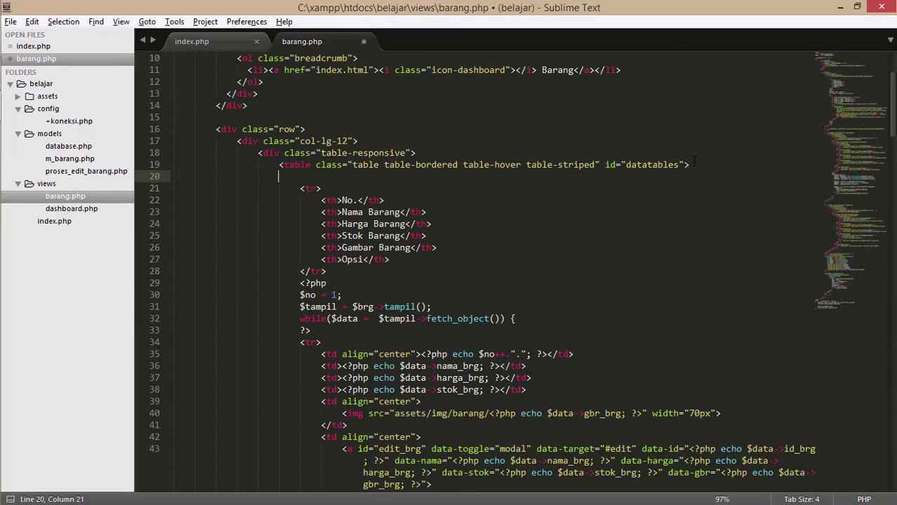
{"action": "type", "text": "thead"}
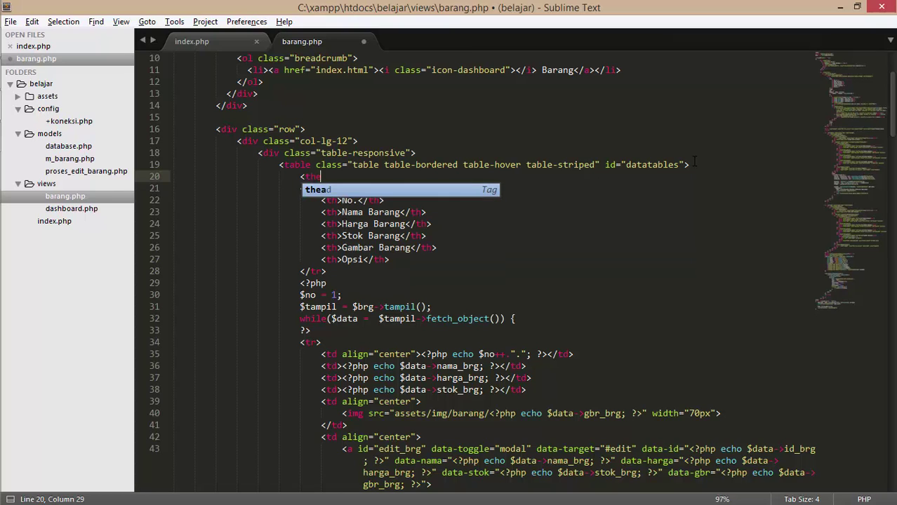
{"action": "key", "text": "Tab"}
- Move the closing thead tag to a new line below the header row's closing tr tag
{"action": "key", "text": "shift+Right"}
{"action": "key", "text": "shift+Right"}
{"action": "key", "text": "shift+Right"}
{"action": "key", "text": "shift+Right"}
{"action": "key", "text": "shift+Right"}
{"action": "key", "text": "shift+Right"}
{"action": "key", "text": "shift+Right"}
{"action": "key", "text": "shift+Right"}
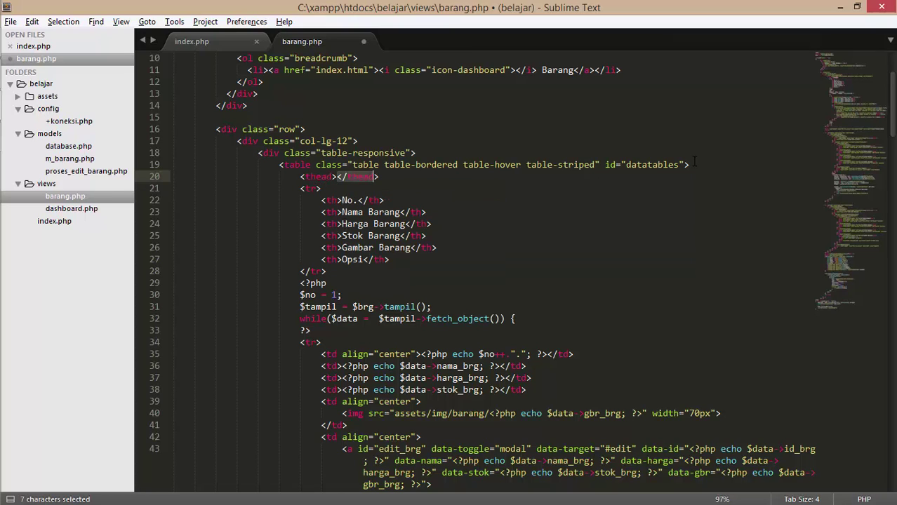
{"action": "key", "text": "ctrl+x"}
{"action": "left_click", "coordinate": [339, 270]}
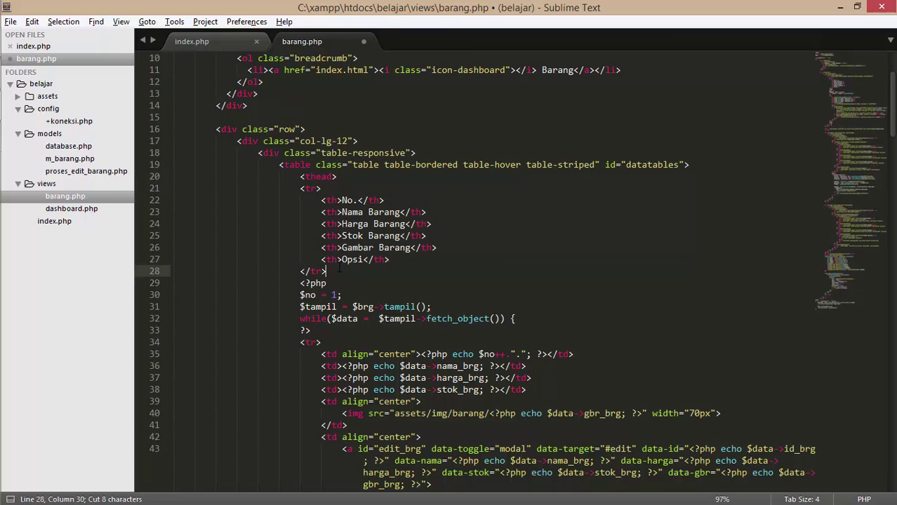
{"action": "key", "text": "Return"}
{"action": "key", "text": "ctrl+v"}
- Indent the header row one level inside the thead element and save barang.php
{"action": "left_click_drag", "start_coordinate": [340, 270], "coordinate": [342, 200]}
{"action": "key", "text": "shift+Up"}
{"action": "key", "text": "shift+Up"}
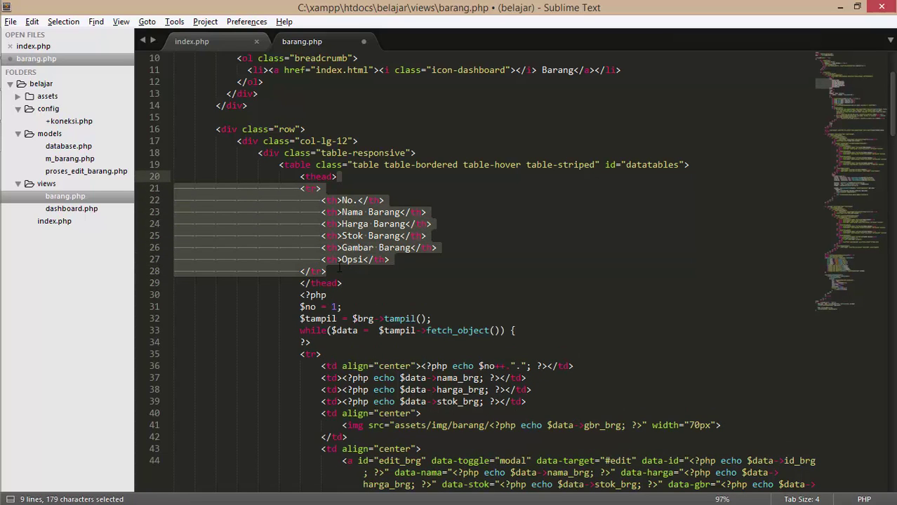
{"action": "key", "text": "shift+Down"}
{"action": "key", "text": "Tab"}
{"action": "key", "text": "ctrl+s"}
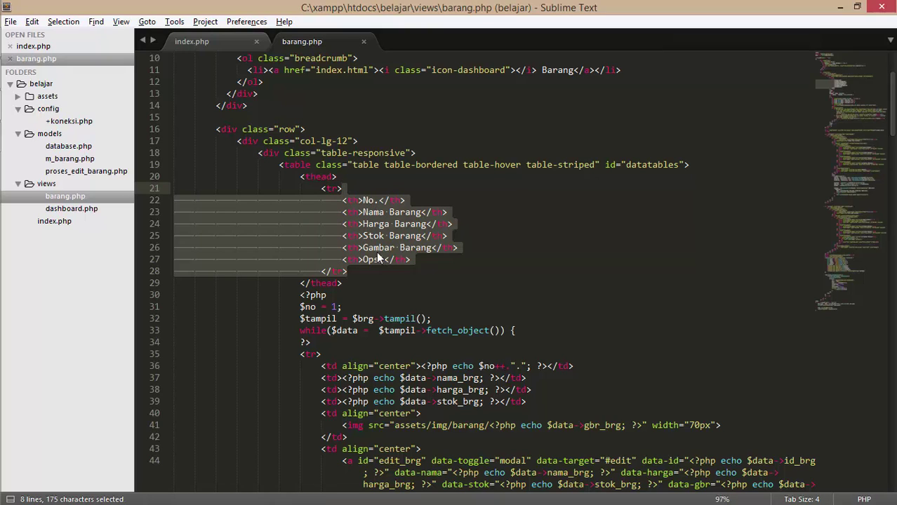
{"action": "left_click", "coordinate": [330, 188]}
- Add a tbody element on a new line below the closing thead tag and cut its closing tag
{"action": "left_click", "coordinate": [365, 284]}
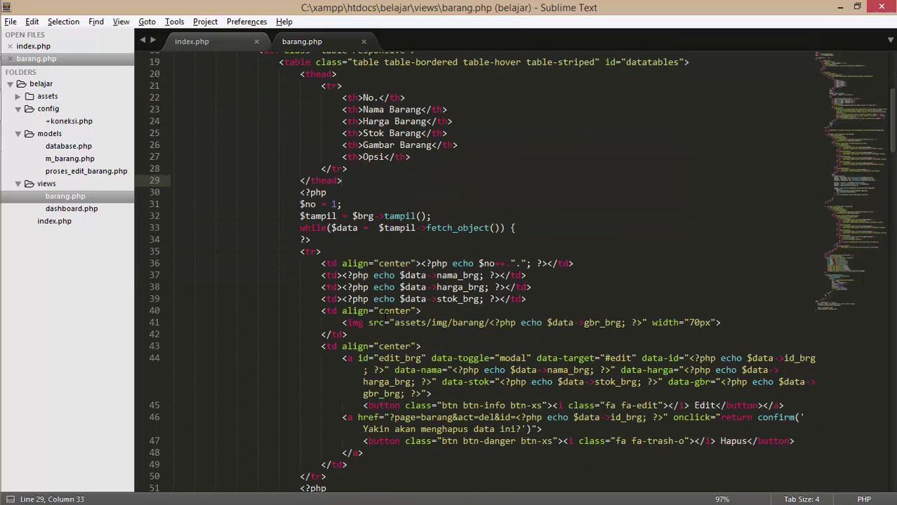
{"action": "scroll", "coordinate": [386, 303], "scroll_direction": "down", "scroll_amount": 3}
{"action": "key", "text": "Return"}
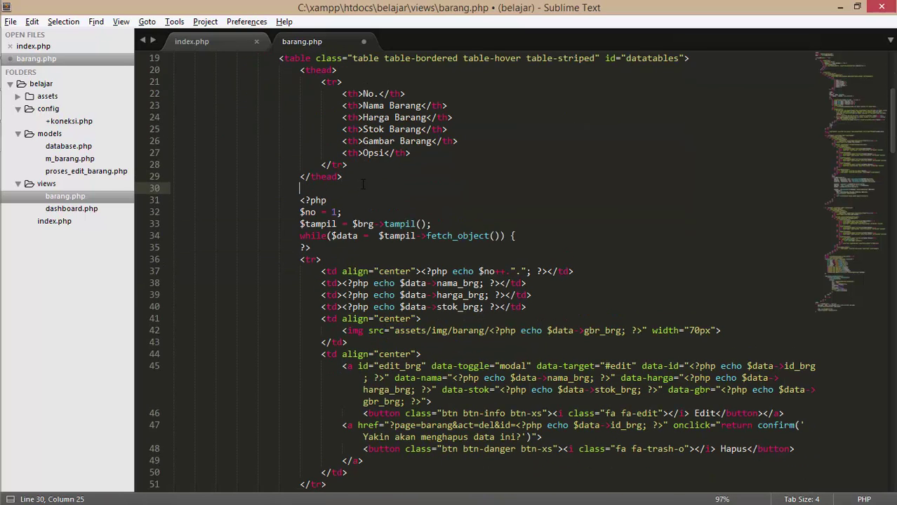
{"action": "type", "text": "<tb"}
{"action": "key", "text": "Return"}
{"action": "key", "text": "shift+End"}
{"action": "key", "text": "ctrl+x"}
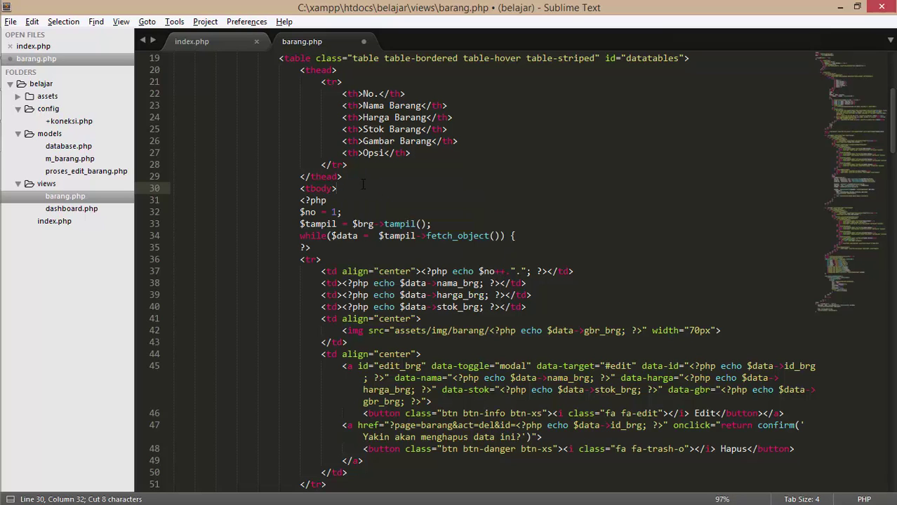
- Add the closing </tbody> tag on a new line between the end of the PHP while loop and the closing table tag
{"action": "scroll", "coordinate": [360, 414], "scroll_direction": "down", "scroll_amount": 2}
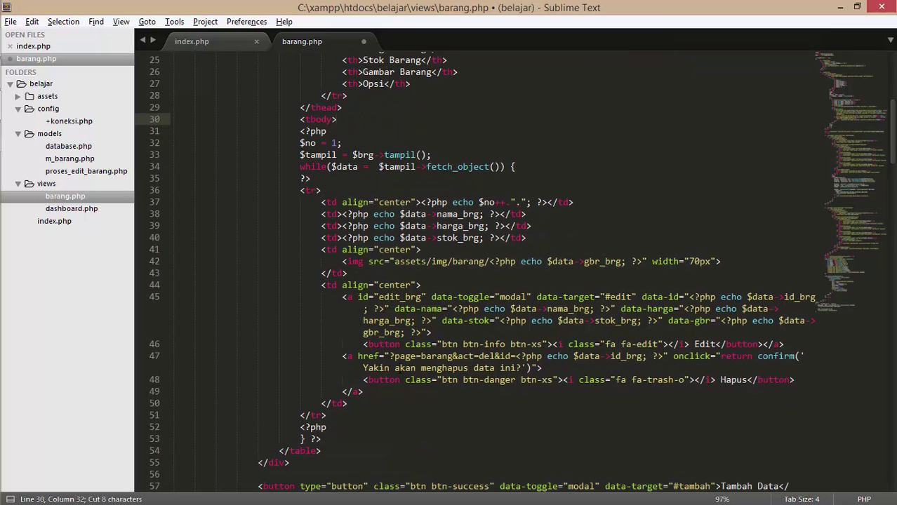
{"action": "left_click", "coordinate": [361, 414]}
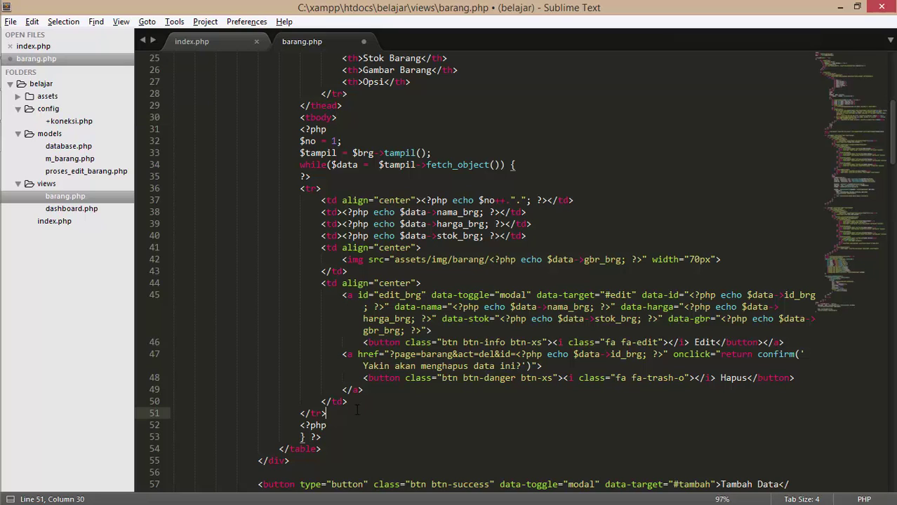
{"action": "key", "text": "Return"}
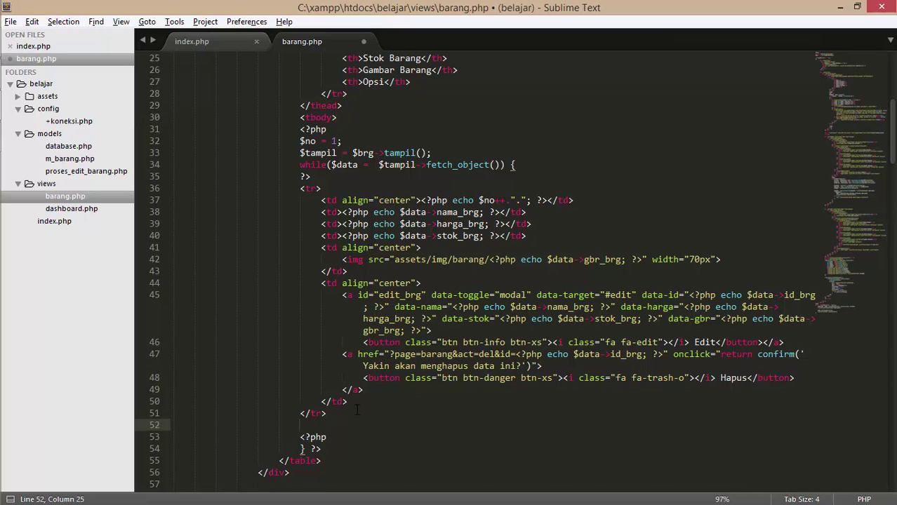
{"action": "key", "text": "ctrl+z"}
{"action": "key", "text": "Down"}
{"action": "key", "text": "Down"}
{"action": "key", "text": "Return"}
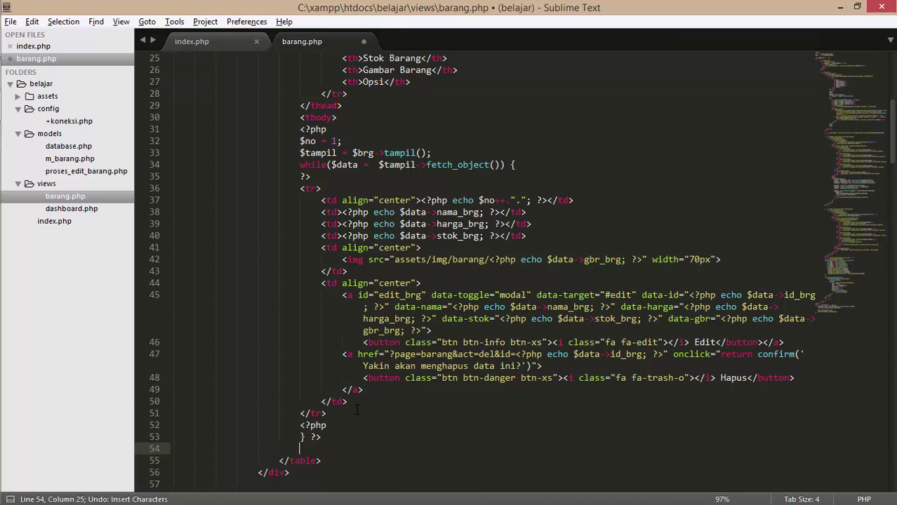
{"action": "type", "text": "</tbody>"}
- Indent the whole PHP loop and its data row one level inside the tbody element and save barang.php
{"action": "key", "text": "Up"}
{"action": "key", "text": "shift+Up"}
{"action": "key", "text": "shift+Up"}
{"action": "key", "text": "shift+Up"}
{"action": "key", "text": "shift+Up"}
{"action": "key", "text": "shift+Up"}
{"action": "key", "text": "shift+Up"}
{"action": "key", "text": "shift+Up"}
{"action": "key", "text": "shift+Up"}
{"action": "key", "text": "shift+Up"}
{"action": "key", "text": "shift+Up"}
{"action": "key", "text": "shift+Up"}
{"action": "key", "text": "shift+Up"}
{"action": "key", "text": "shift+Up"}
{"action": "key", "text": "shift+Up"}
{"action": "key", "text": "shift+Up"}
{"action": "key", "text": "shift+Up"}
{"action": "key", "text": "shift+Up"}
{"action": "key", "text": "shift+Up"}
{"action": "key", "text": "shift+Up"}
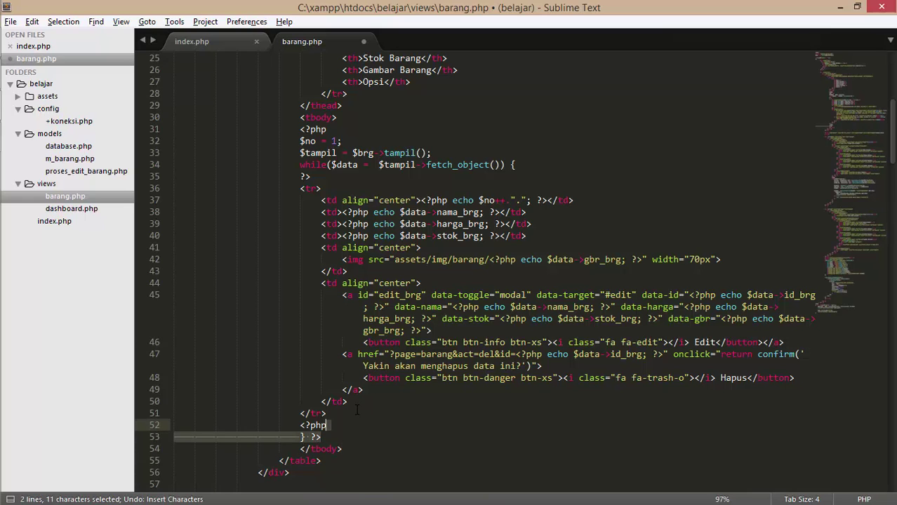
{"action": "key", "text": "shift+Up"}
{"action": "key", "text": "shift+Up"}
{"action": "key", "text": "shift+Up"}
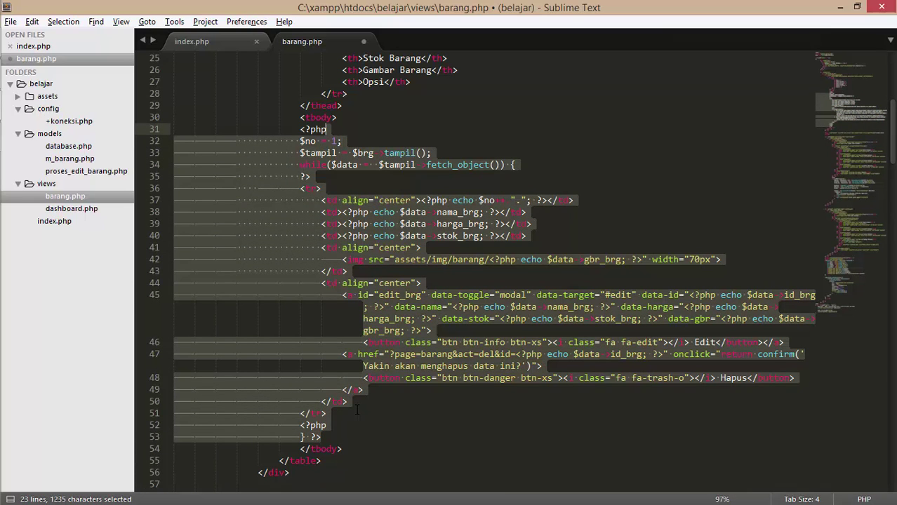
{"action": "key", "text": "Tab"}
{"action": "key", "text": "ctrl+s"}
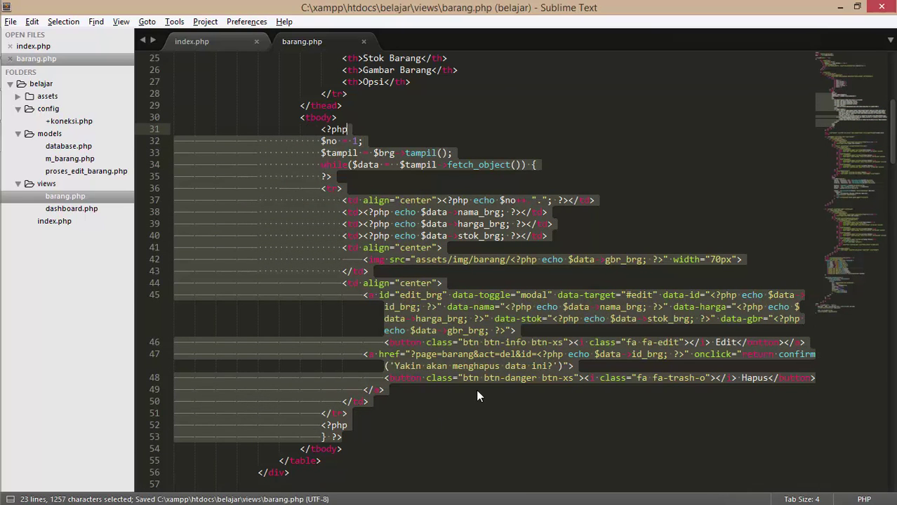
- Review the restructured table markup in barang.php and switch back to the Data Barang page in Chrome
{"action": "left_click", "coordinate": [477, 391]}
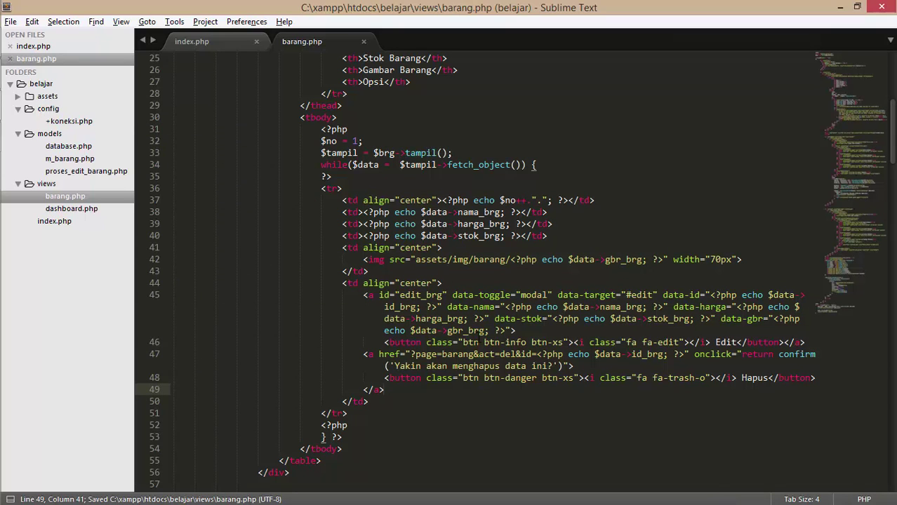
{"action": "scroll", "coordinate": [365, 414], "scroll_direction": "up", "scroll_amount": 3}
{"action": "key", "text": "alt+Tab"}
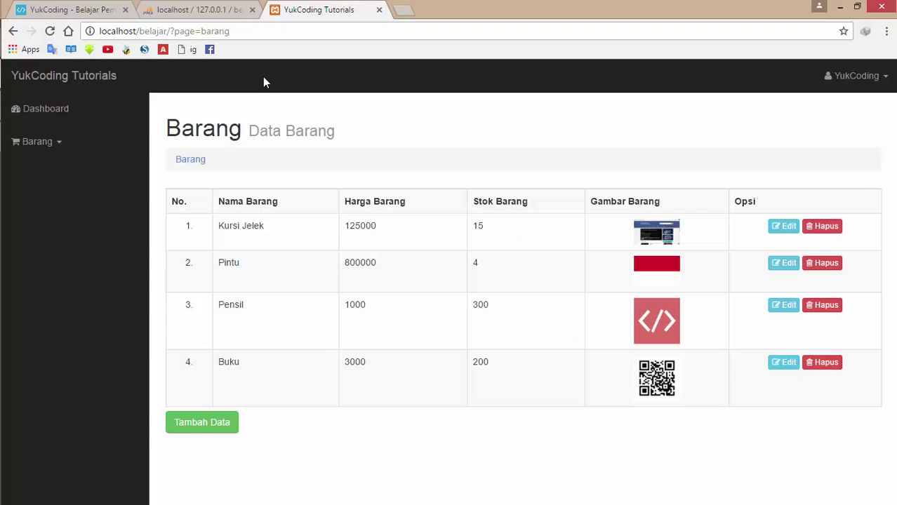
- Reload the Data Barang page in Chrome to apply the restructured table markup
{"action": "left_click", "coordinate": [50, 31]}
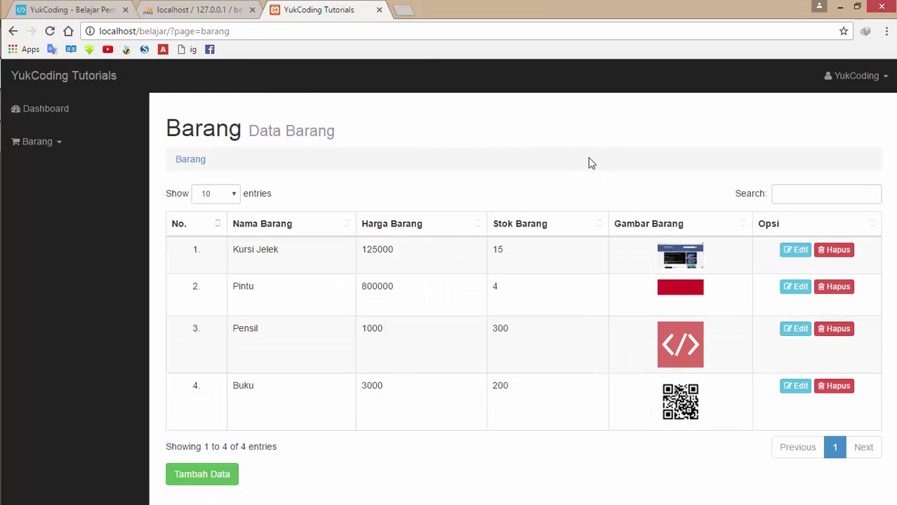
{"action": "key", "text": "alt+Tab"}
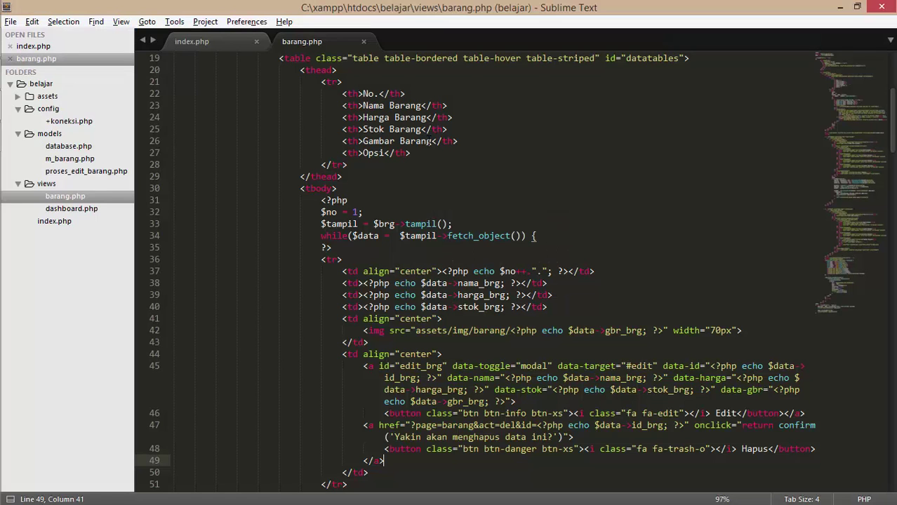
{"action": "key", "text": "alt+Tab"}
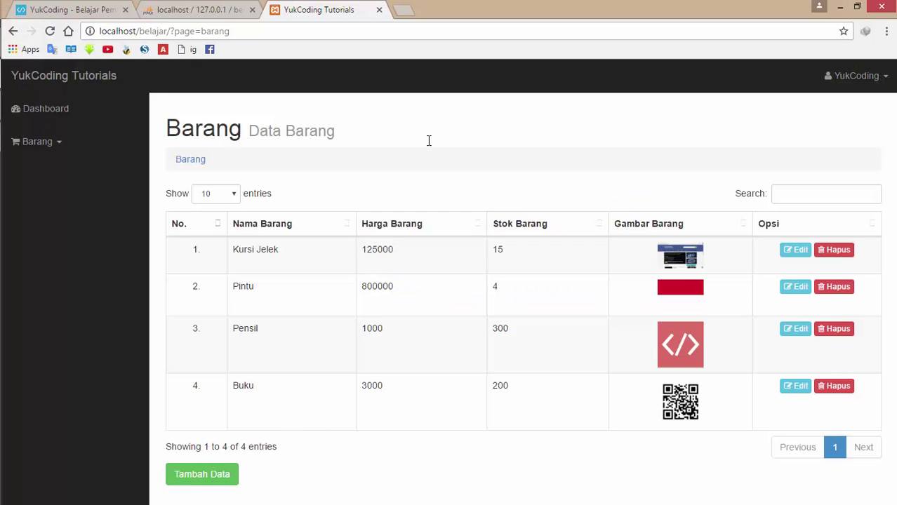
- Check the Data Barang page's developer console for errors and close the developer tools
{"action": "key", "text": "ctrl+shift+i"}
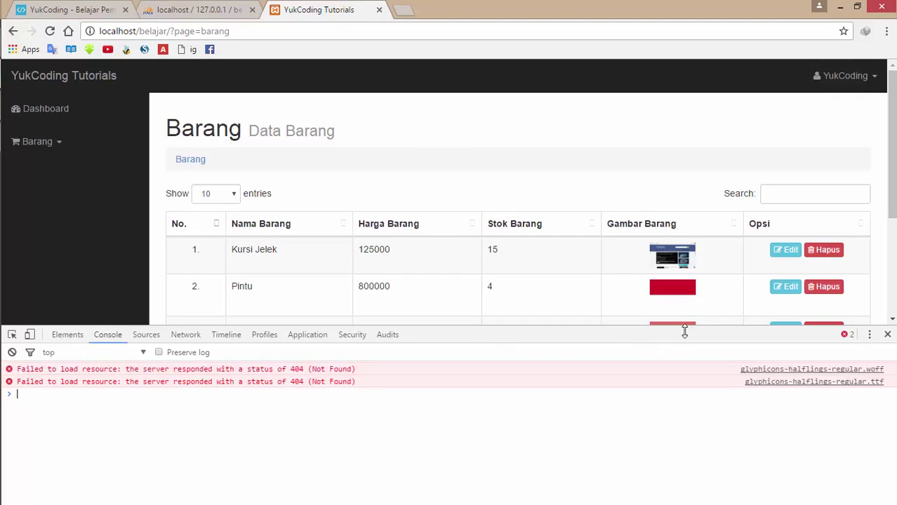
{"action": "scroll", "coordinate": [772, 295], "scroll_direction": "down", "scroll_amount": 1}
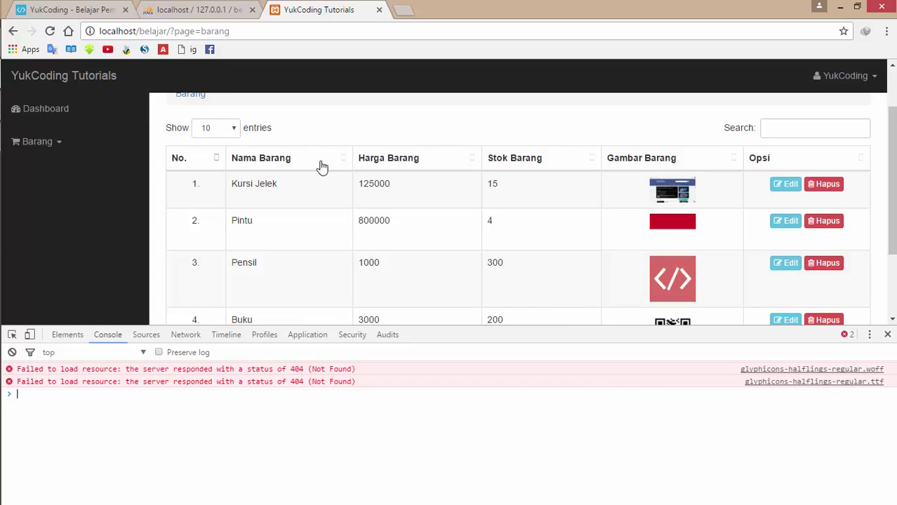
{"action": "scroll", "coordinate": [320, 169], "scroll_direction": "up", "scroll_amount": 2}
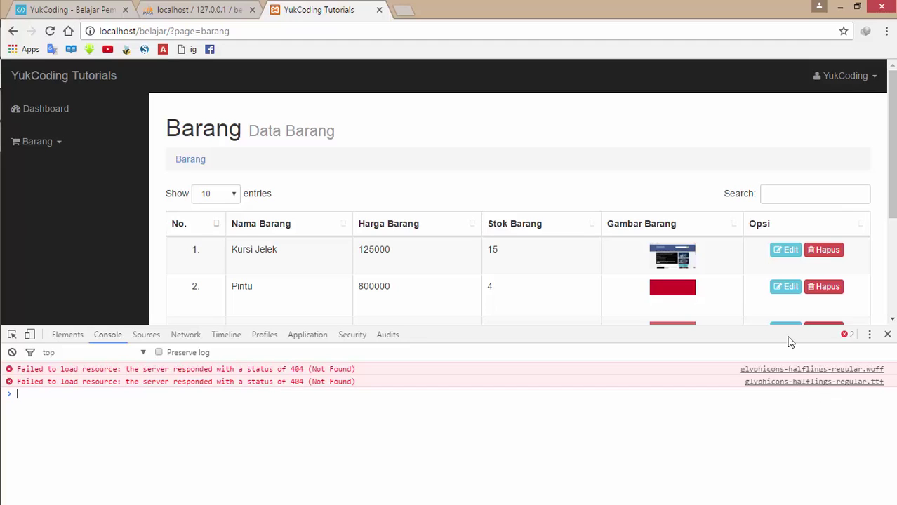
{"action": "left_click", "coordinate": [887, 337]}
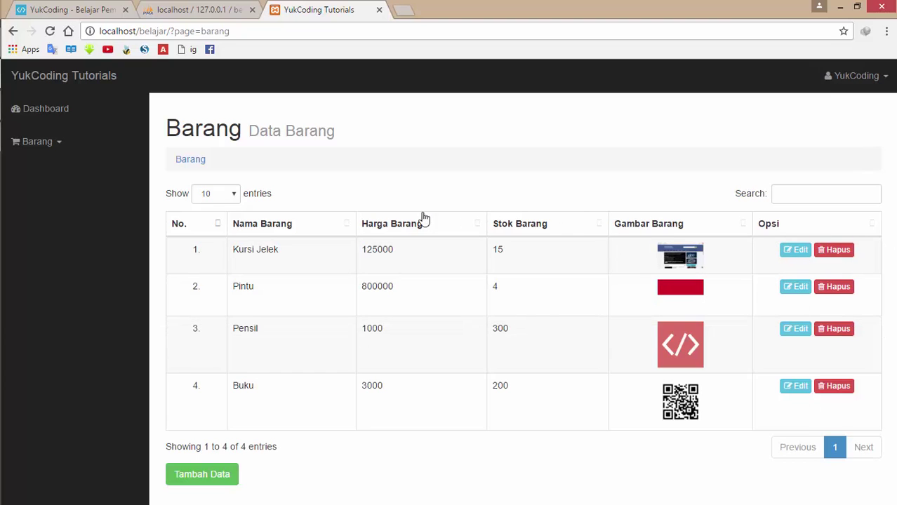
- Switch to Sublime Text and expand the project's assets folder to locate the dataTables folder
{"action": "key", "text": "alt+Tab"}
{"action": "left_click", "coordinate": [14, 73]}
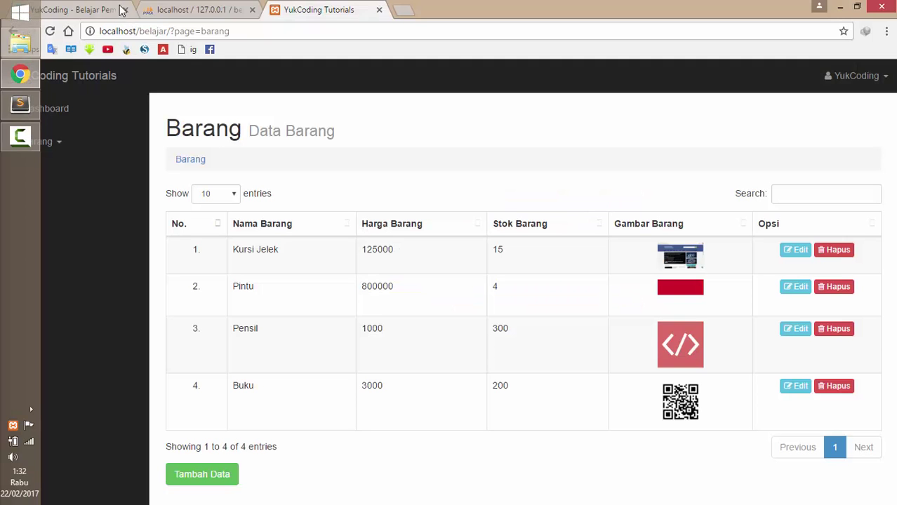
{"action": "key", "text": "alt+Tab"}
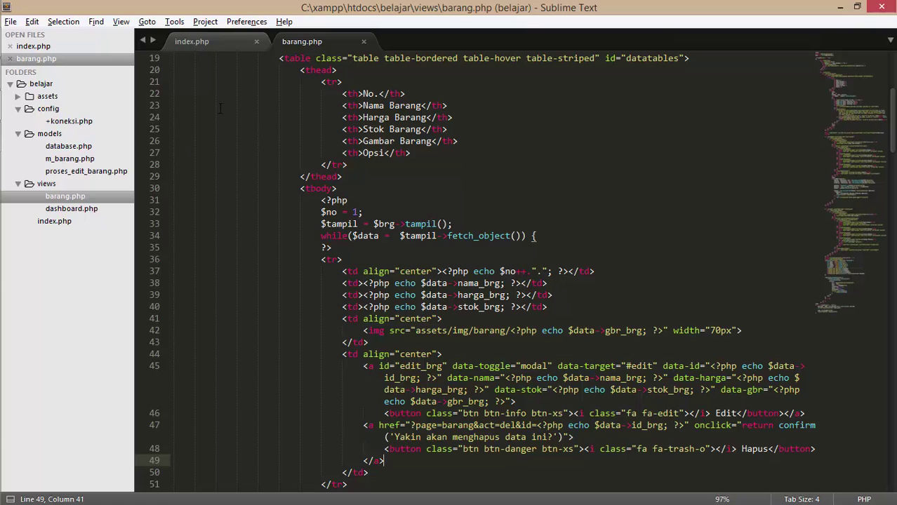
{"action": "left_click", "coordinate": [49, 96]}
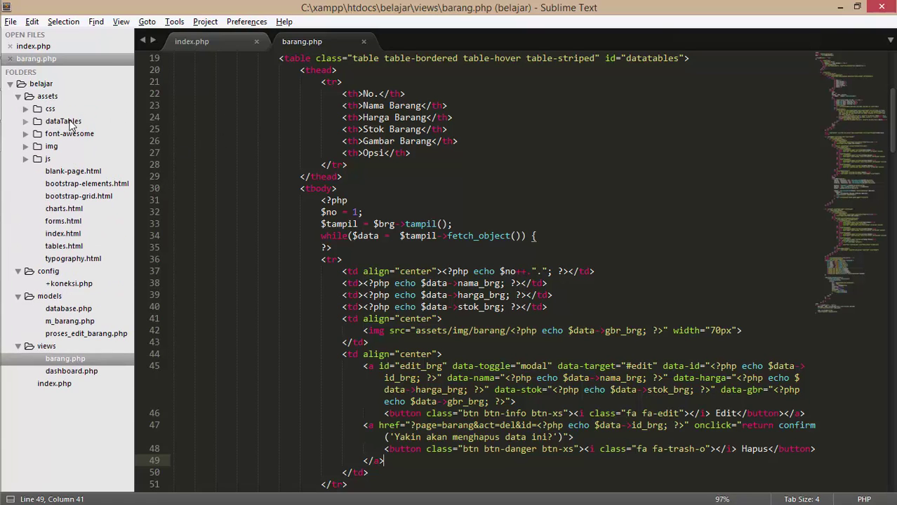
{"action": "left_click", "coordinate": [69, 123]}
{"action": "left_click", "coordinate": [68, 122]}
- Review the datatables.min.css link, the datatables.min.js include and the #datatables initialisation script in index.php
{"action": "left_click", "coordinate": [191, 41]}
{"action": "scroll", "coordinate": [344, 165], "scroll_direction": "up", "scroll_amount": 6}
{"action": "scroll", "coordinate": [344, 165], "scroll_direction": "up", "scroll_amount": 15}
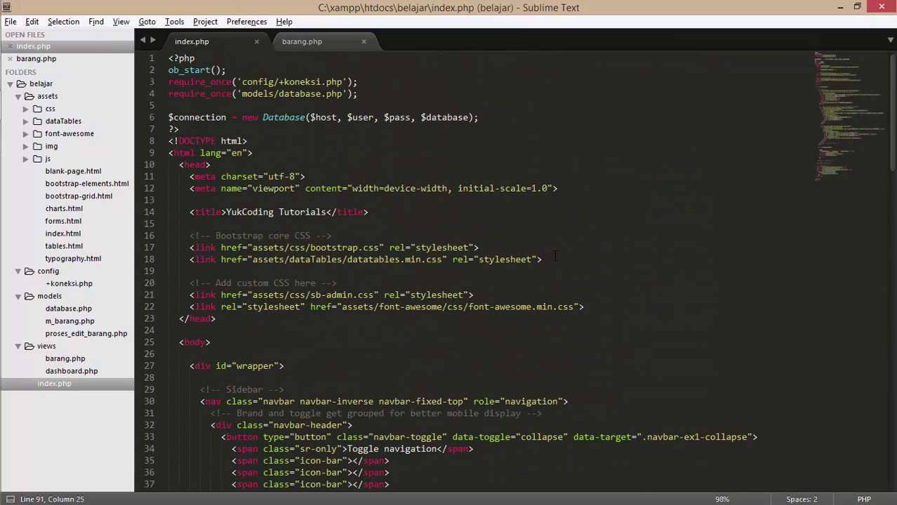
{"action": "left_click_drag", "start_coordinate": [554, 259], "coordinate": [186, 259]}
{"action": "scroll", "coordinate": [185, 259], "scroll_direction": "down", "scroll_amount": 5}
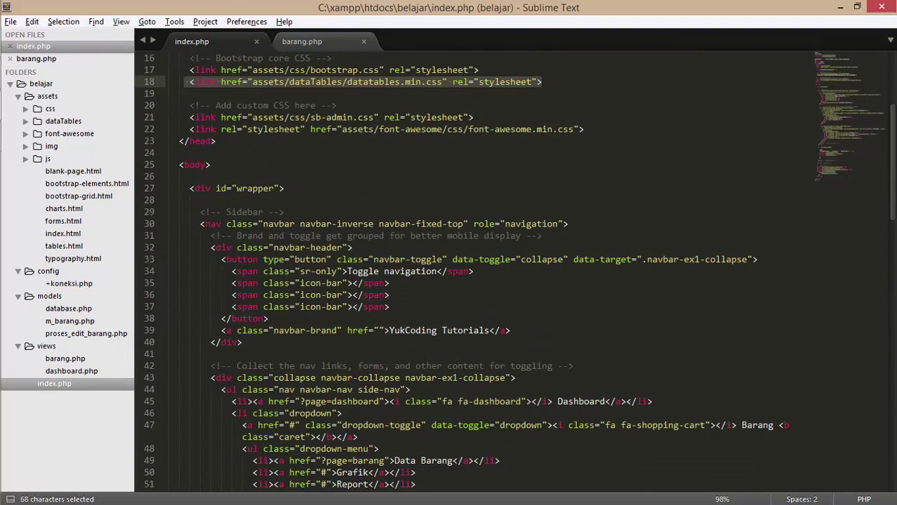
{"action": "left_click_drag", "start_coordinate": [892, 171], "coordinate": [869, 397]}
{"action": "scroll", "coordinate": [427, 211], "scroll_direction": "up", "scroll_amount": 2}
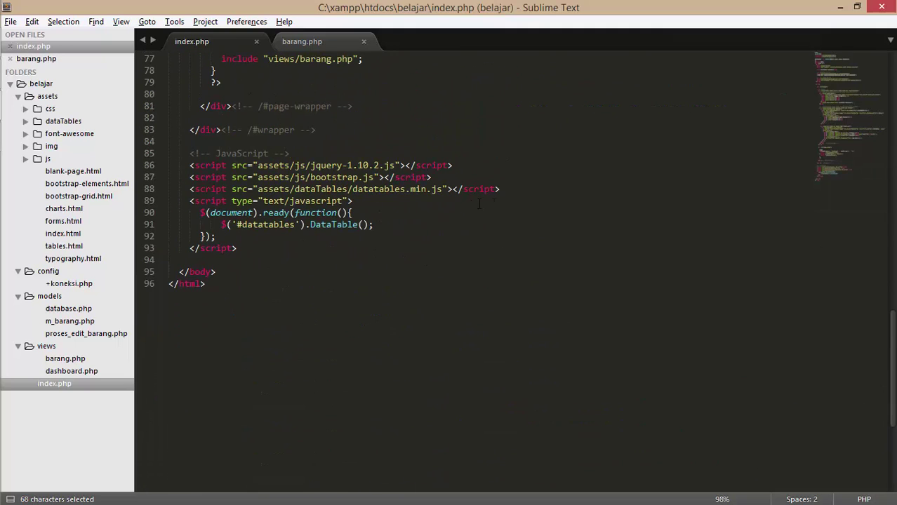
{"action": "left_click_drag", "start_coordinate": [500, 189], "coordinate": [254, 248]}
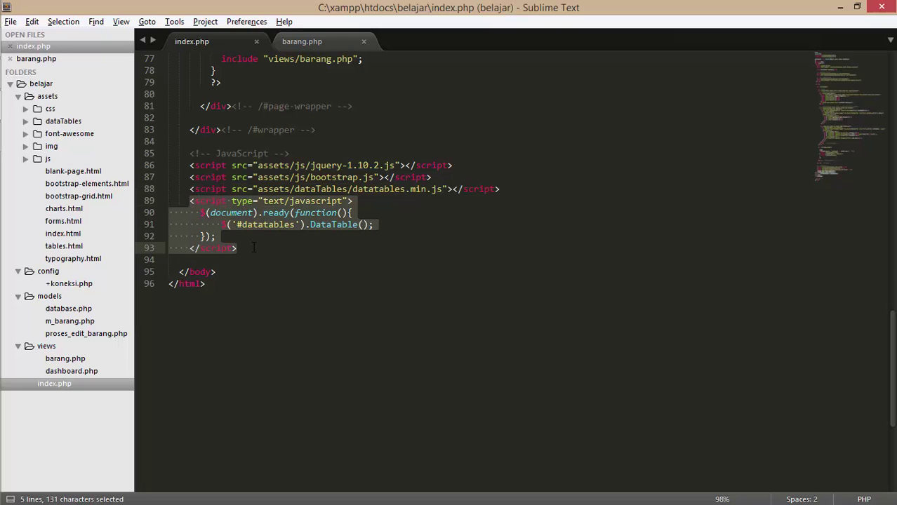
{"action": "left_click", "coordinate": [275, 237]}
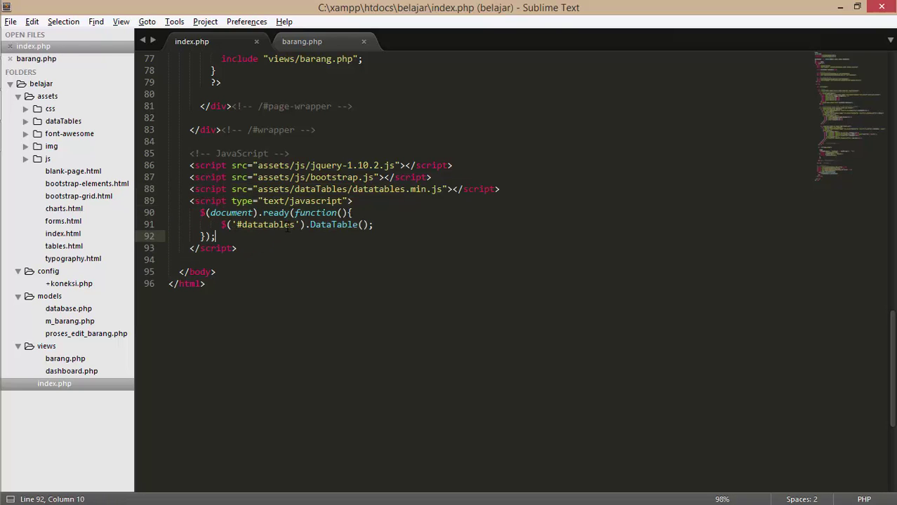
- Review the table id, thead and tbody markup in barang.php and return to the Data Barang page in Chrome
{"action": "left_click", "coordinate": [308, 43]}
{"action": "scroll", "coordinate": [622, 111], "scroll_direction": "up", "scroll_amount": 2}
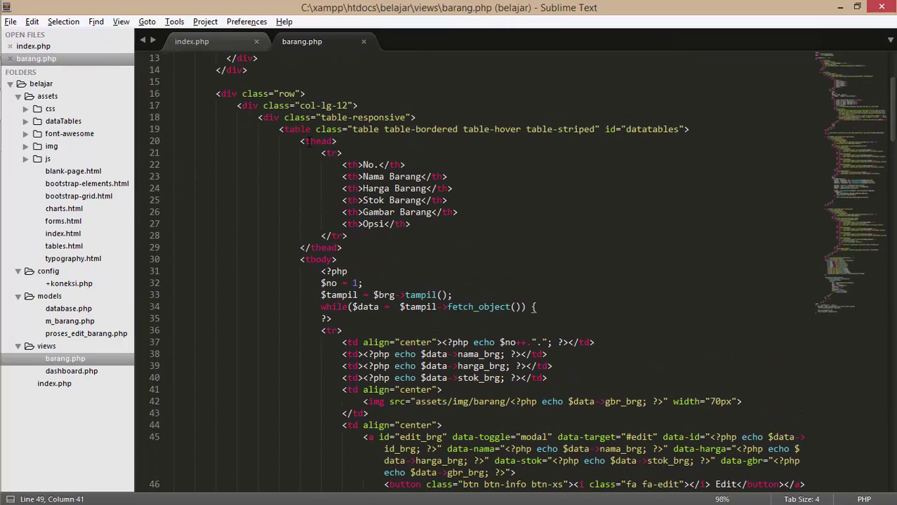
{"action": "scroll", "coordinate": [492, 267], "scroll_direction": "down", "scroll_amount": 4}
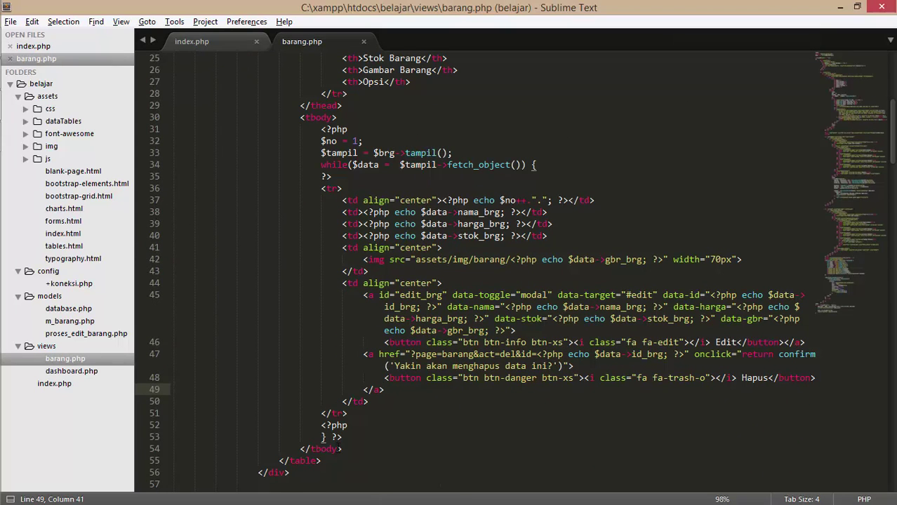
{"action": "key", "text": "alt+Tab"}
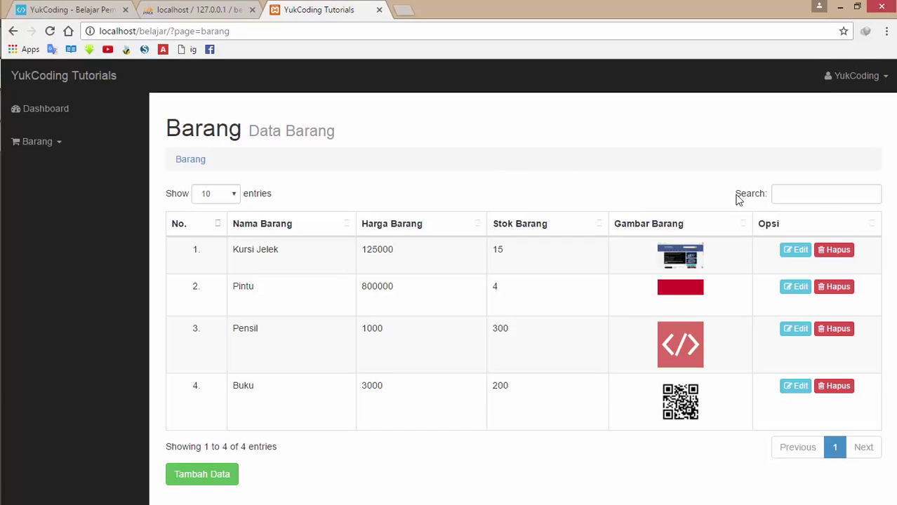
- Test the table search with "pensil" and clear the search term
{"action": "left_click", "coordinate": [812, 197]}
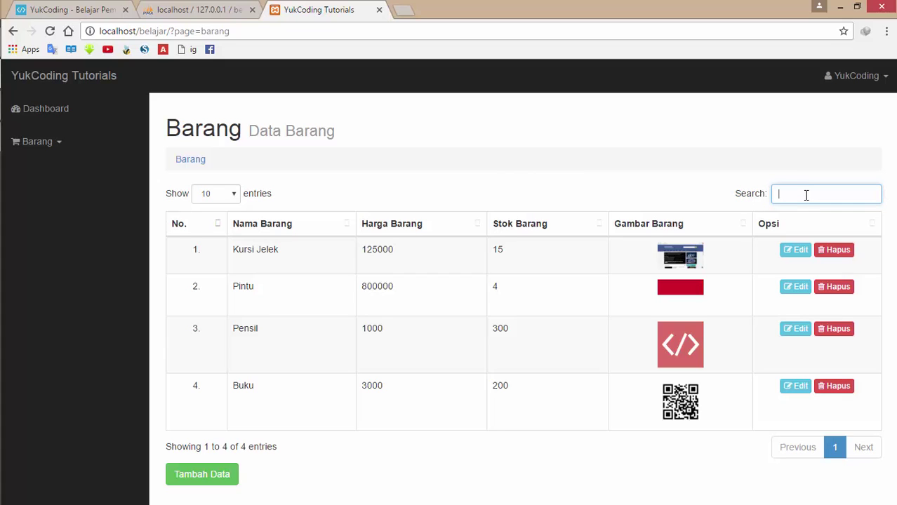
{"action": "type", "text": "pensil"}
{"action": "key", "text": "ctrl+a"}
{"action": "key", "text": "BackSpace"}
- Test the number of entries shown per page with 25 and set it to 50
{"action": "left_click", "coordinate": [219, 197]}
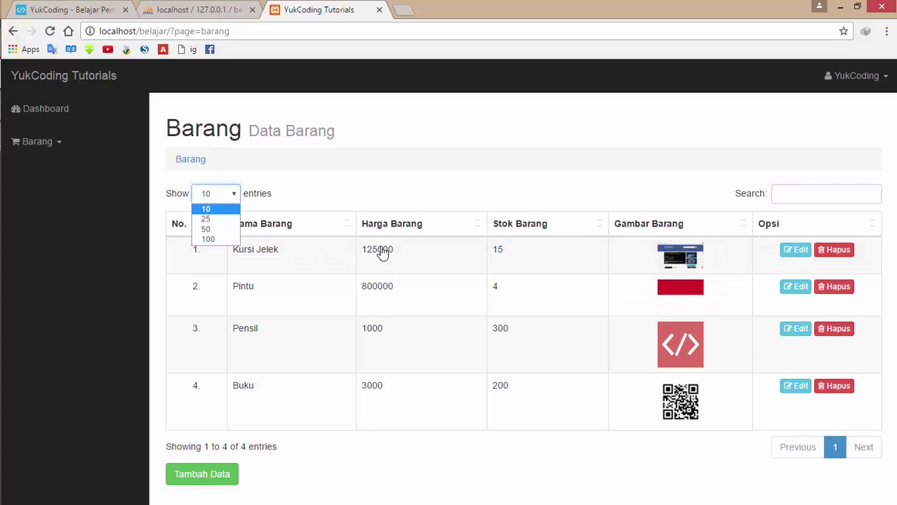
{"action": "left_click", "coordinate": [221, 219]}
{"action": "left_click", "coordinate": [228, 199]}
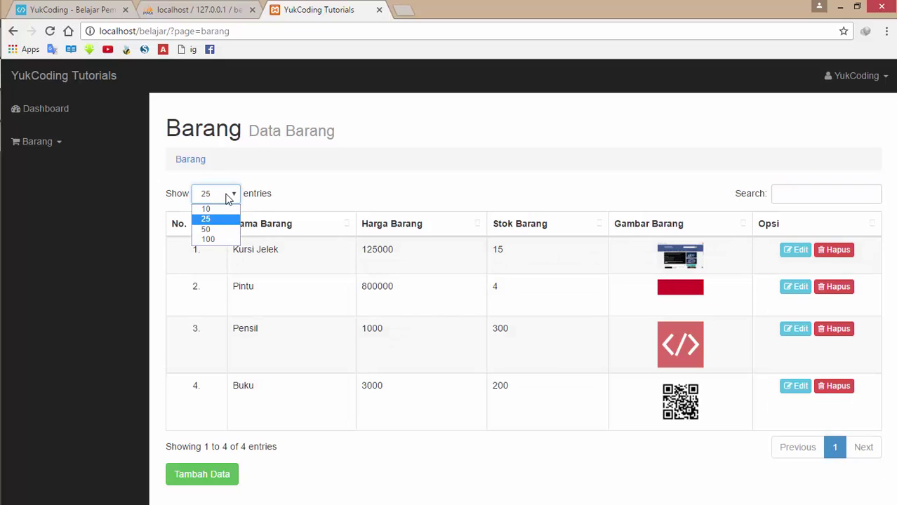
{"action": "left_click", "coordinate": [219, 229]}
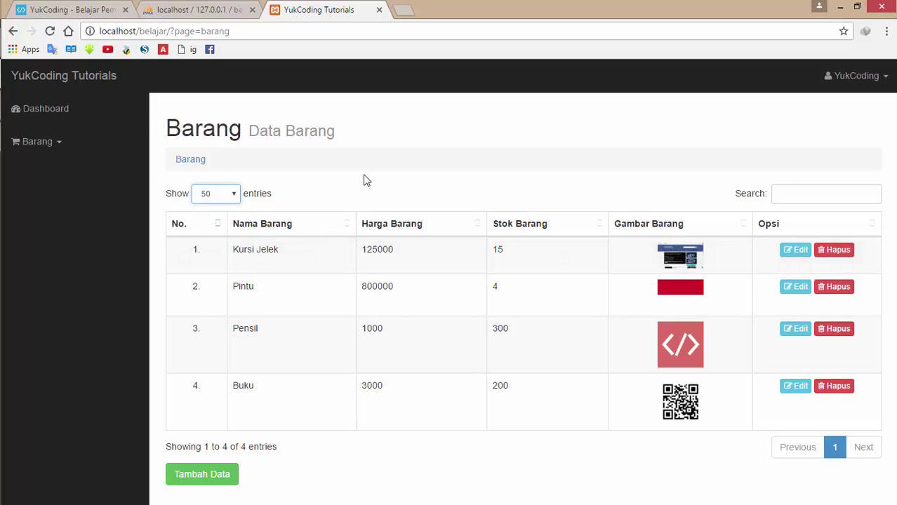
- Sort the table by Nama Barang in ascending order, reverse it to descending, and check the entries-per-page options
{"action": "left_click", "coordinate": [290, 229]}
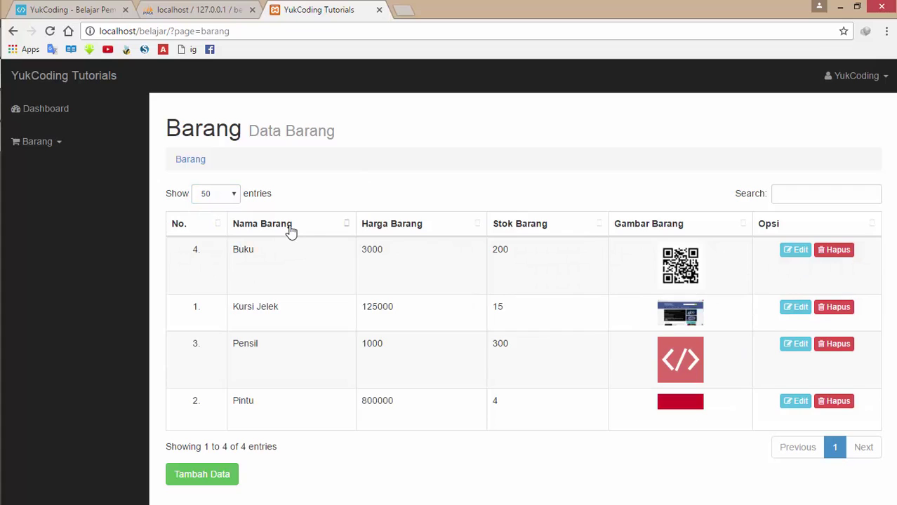
{"action": "left_click", "coordinate": [290, 229]}
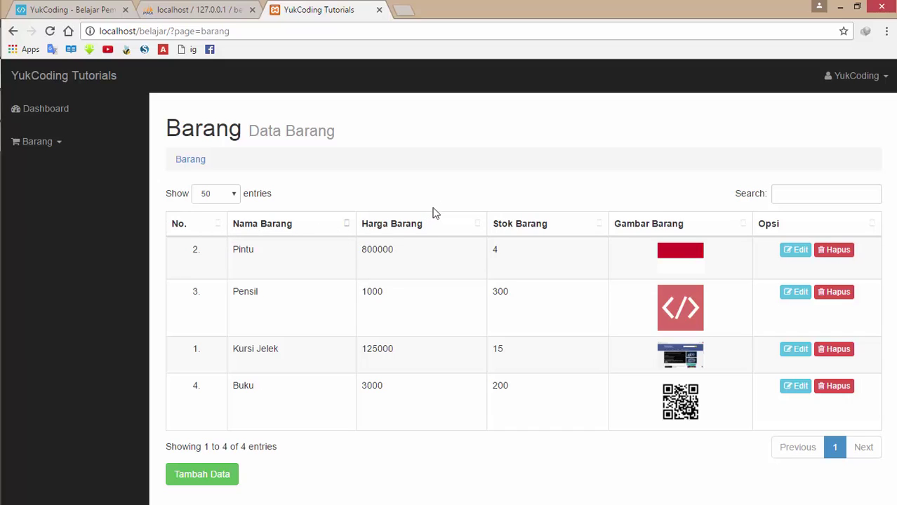
{"action": "left_click", "coordinate": [228, 193]}
{"action": "key", "text": "Escape"}
- Shrink the Chrome window to check the table's responsive layout across all columns, and maximise the window again
{"action": "left_click", "coordinate": [857, 7]}
{"action": "left_click_drag", "start_coordinate": [267, 216], "coordinate": [250, 294]}
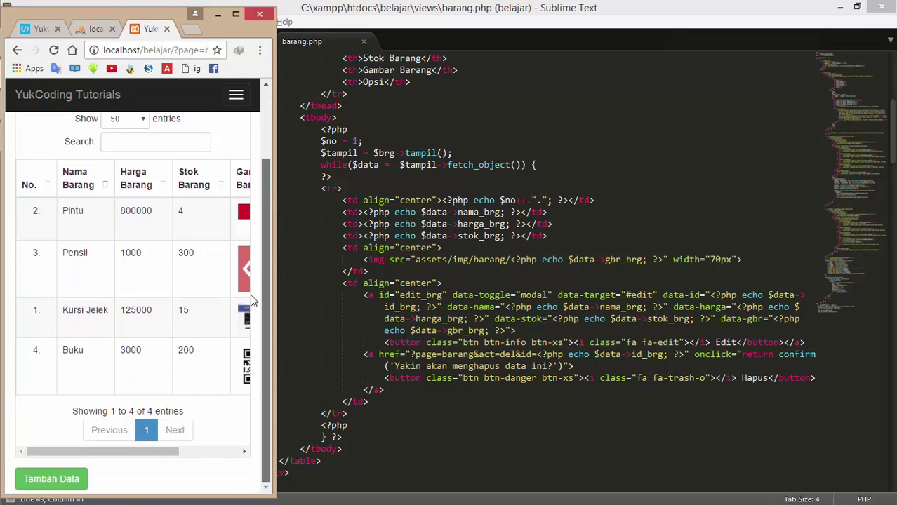
{"action": "left_click_drag", "start_coordinate": [170, 453], "coordinate": [228, 451]}
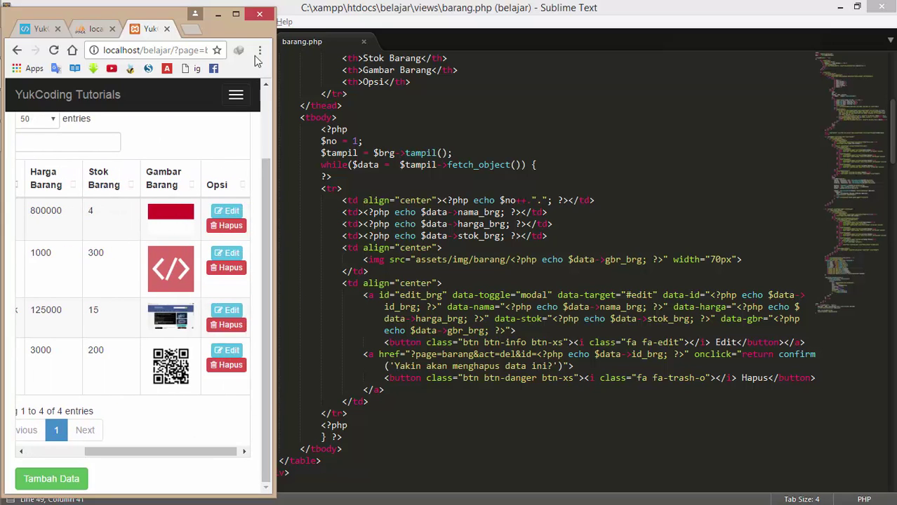
{"action": "scroll", "coordinate": [190, 134], "scroll_direction": "up", "scroll_amount": 2}
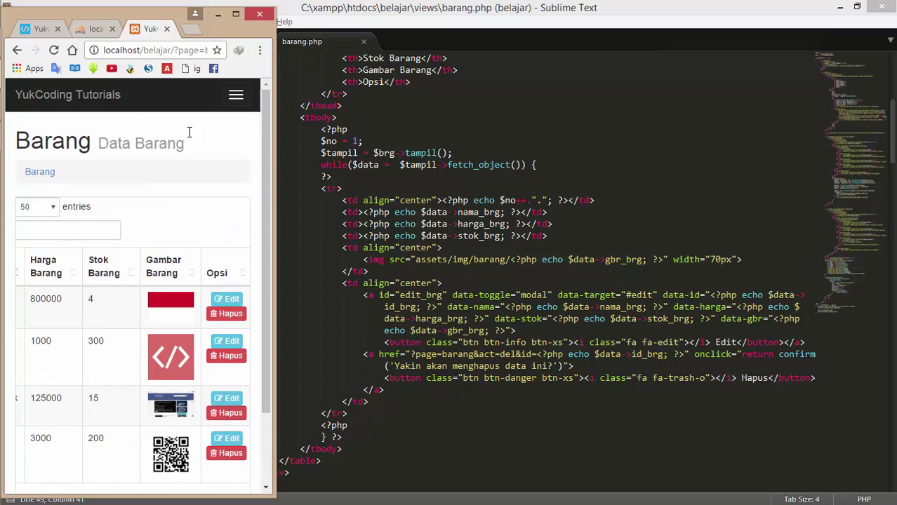
{"action": "left_click", "coordinate": [236, 14]}
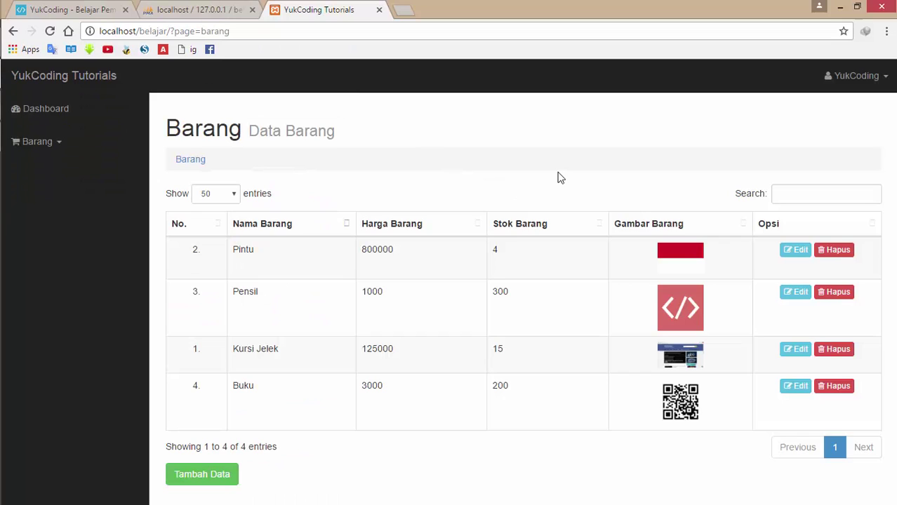